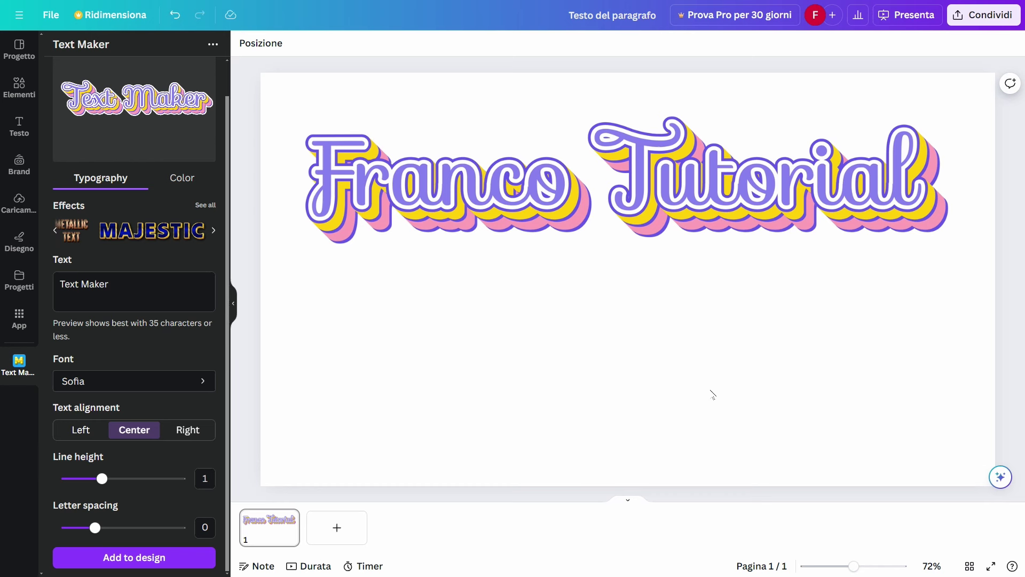
- Browse the Text Maker effect styles through Retro and NUCLEAR to the CLEAR and White effects
left_click(56, 231)
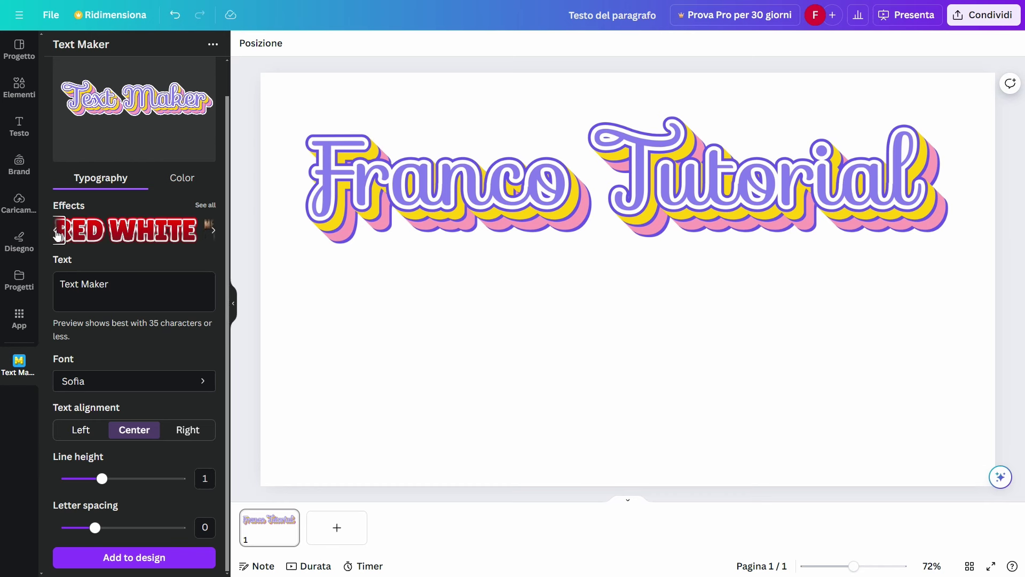
left_click(56, 232)
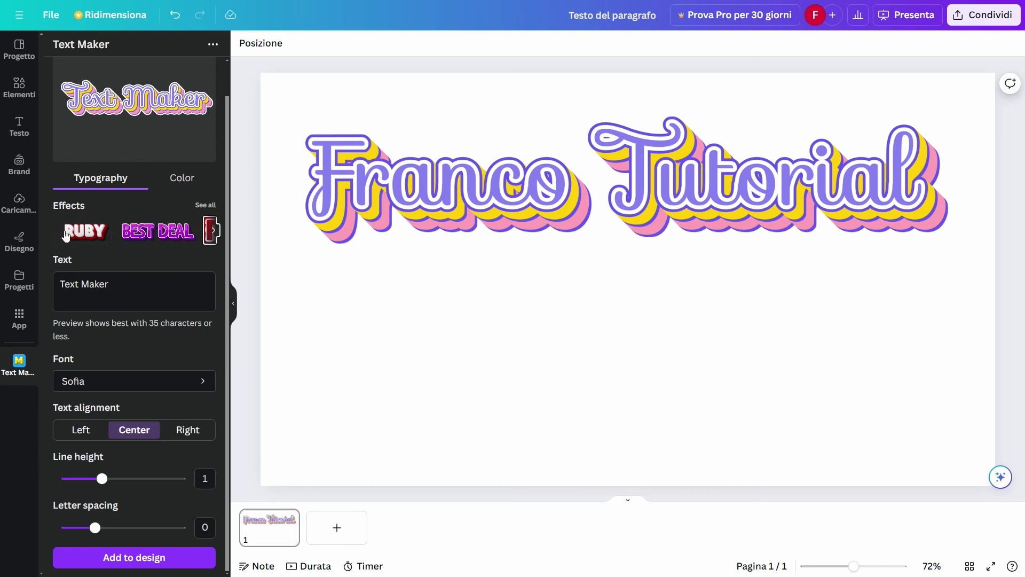
left_click(213, 230)
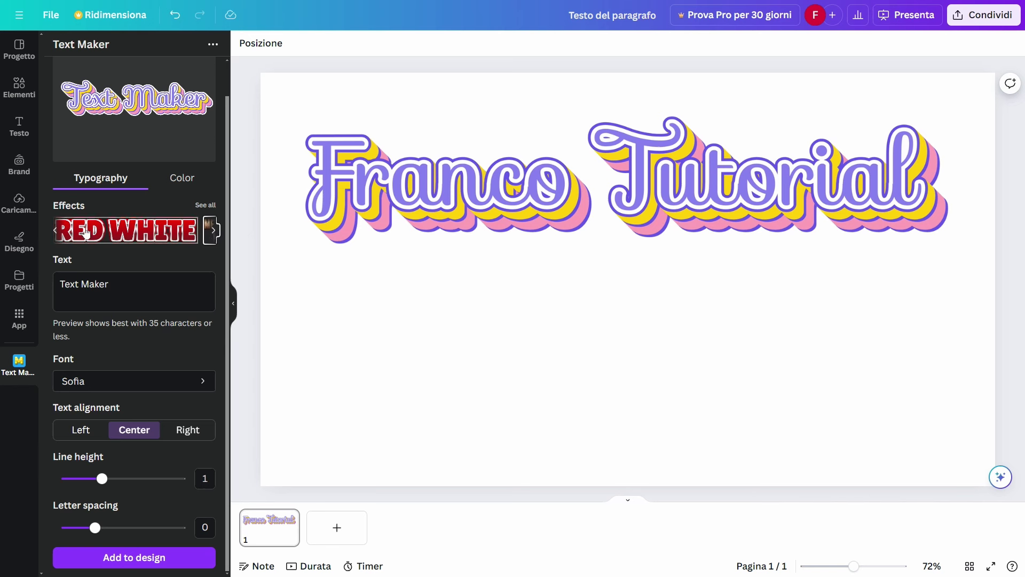
left_click(213, 230)
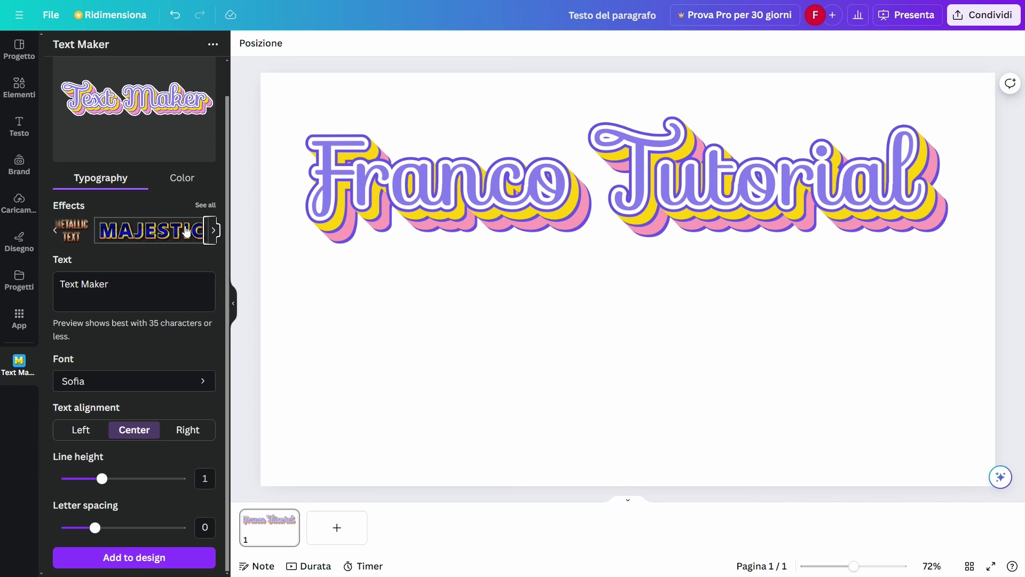
left_click(213, 231)
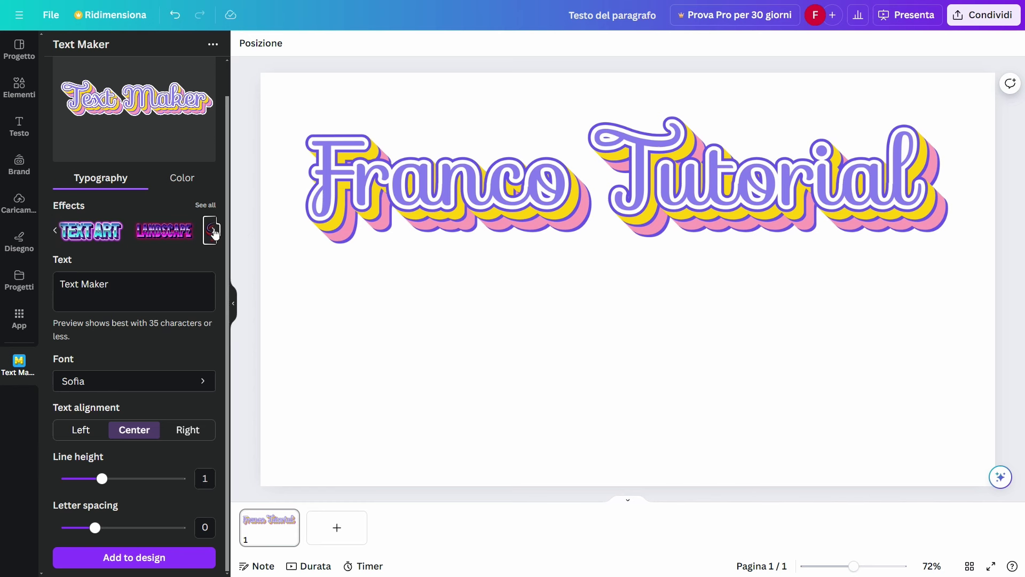
left_click(213, 230)
left_click(214, 231)
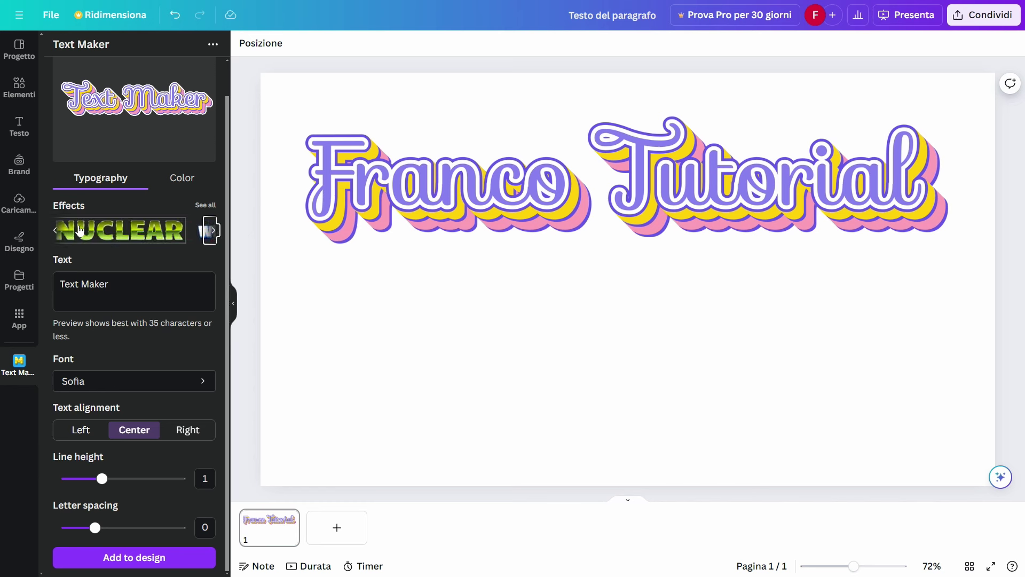
left_click(213, 230)
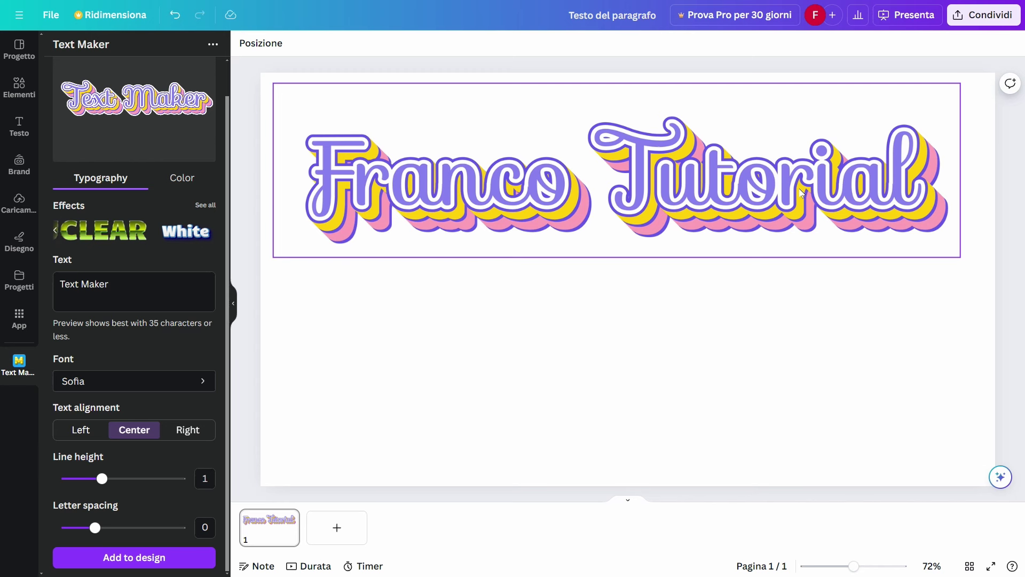
- Replace the Text Maker sample text with 'Prova'
left_click_drag(141, 280, 49, 282)
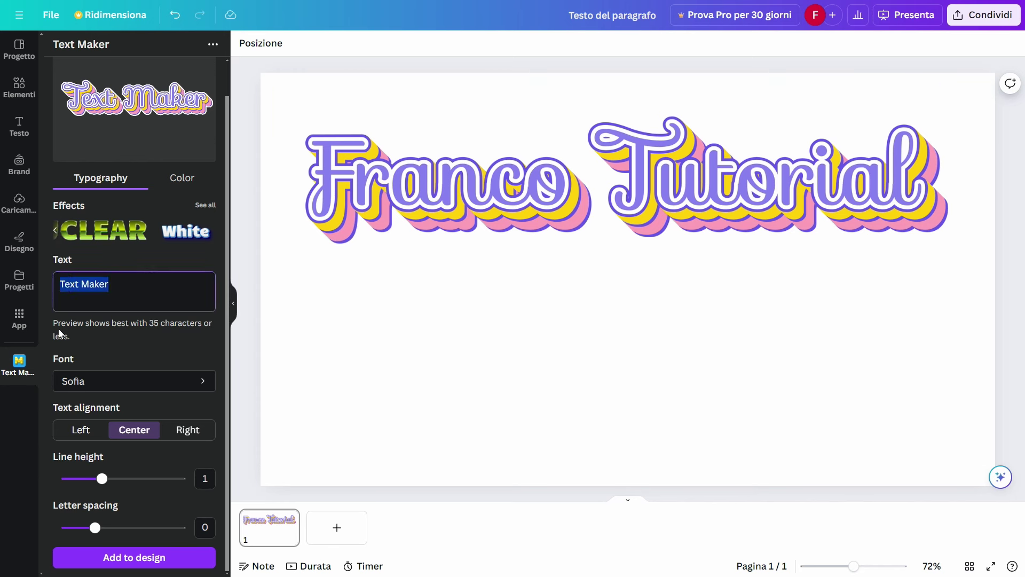
type("PROVA")
key("BackSpace")
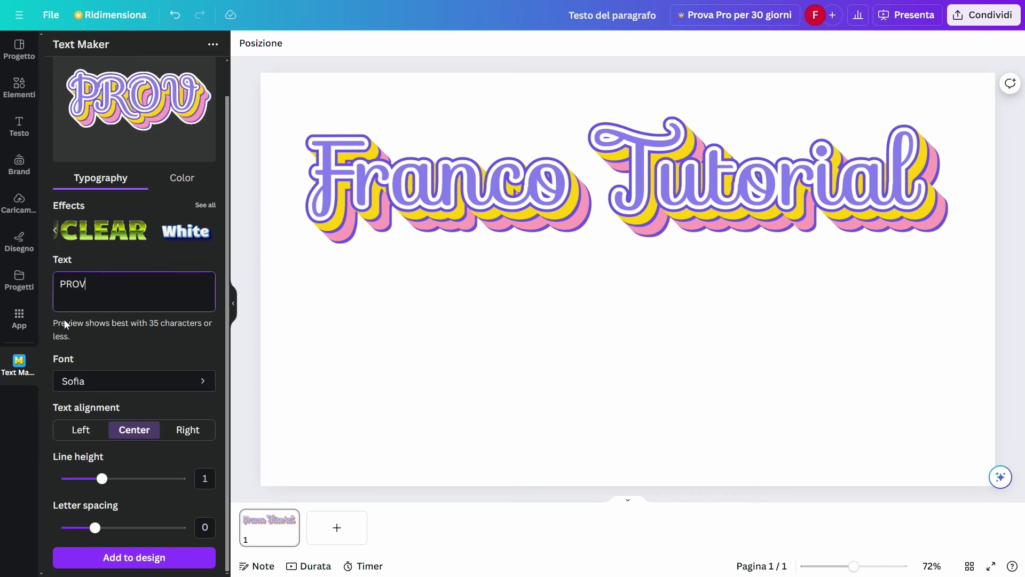
key("BackSpace")
key("BackSpace")
key("BackSpace")
type("rova")
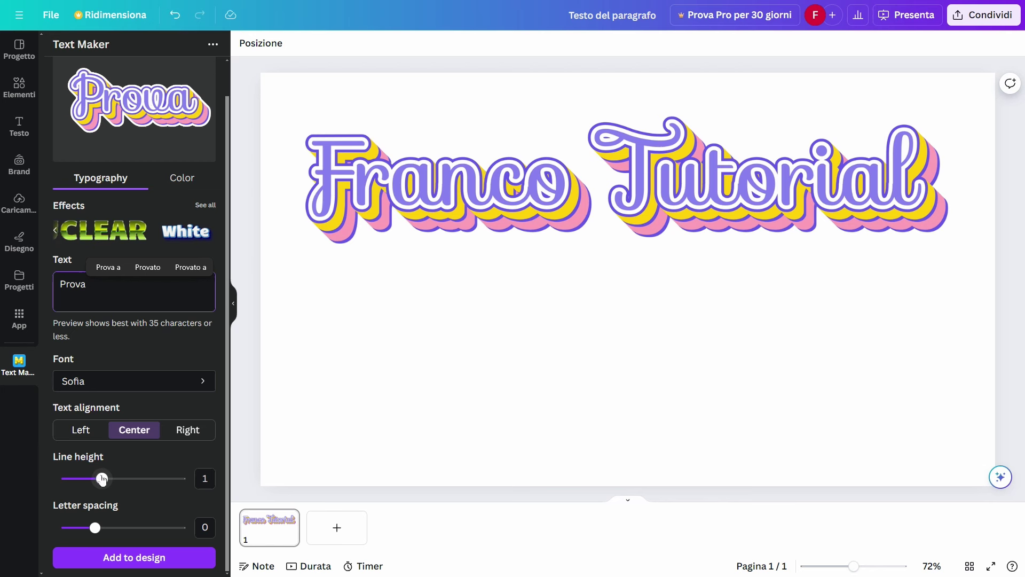
- Adjust the Text Maker sliders to line height 1.1 and letter spacing 0.17
left_click_drag(102, 477, 106, 478)
mouse_move(95, 527)
left_mouse_down()
mouse_move(134, 527)
mouse_move(104, 526)
left_mouse_up()
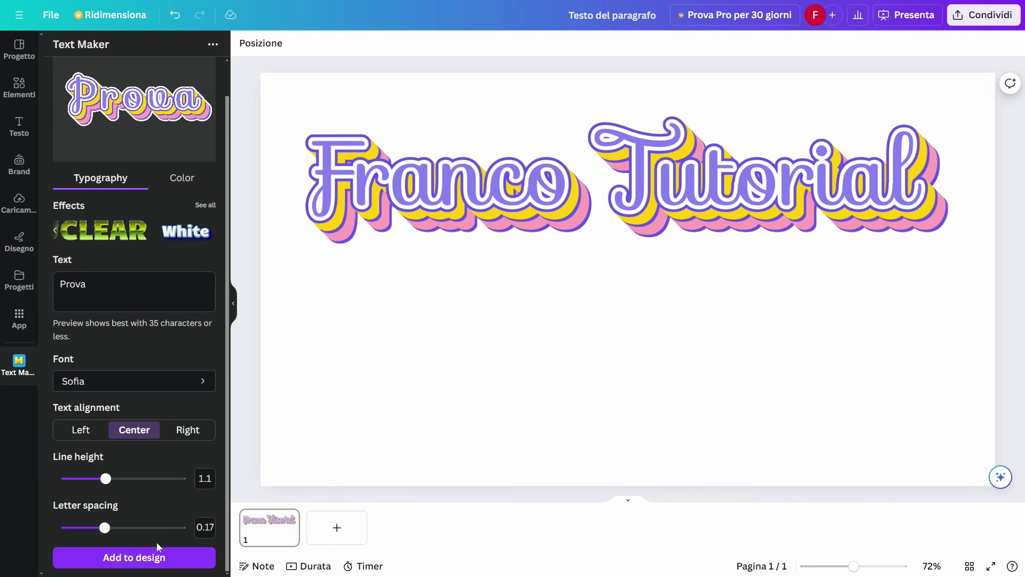
- Add the Prova text to the design and position it beneath the Franco Tutorial headline
left_click(134, 558)
mouse_move(617, 302)
left_mouse_down()
mouse_move(571, 359)
mouse_move(585, 357)
left_mouse_up()
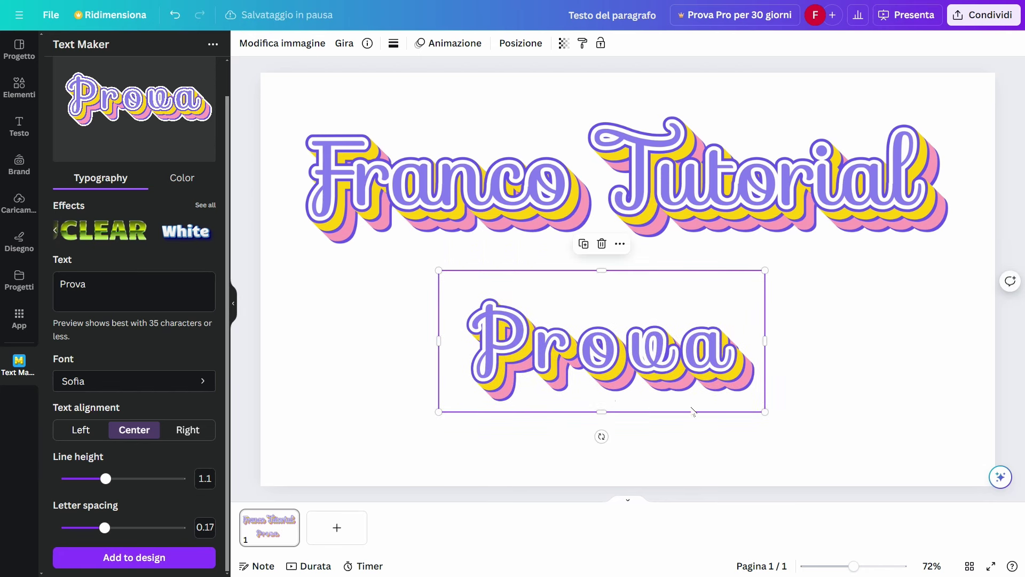
left_click(819, 382)
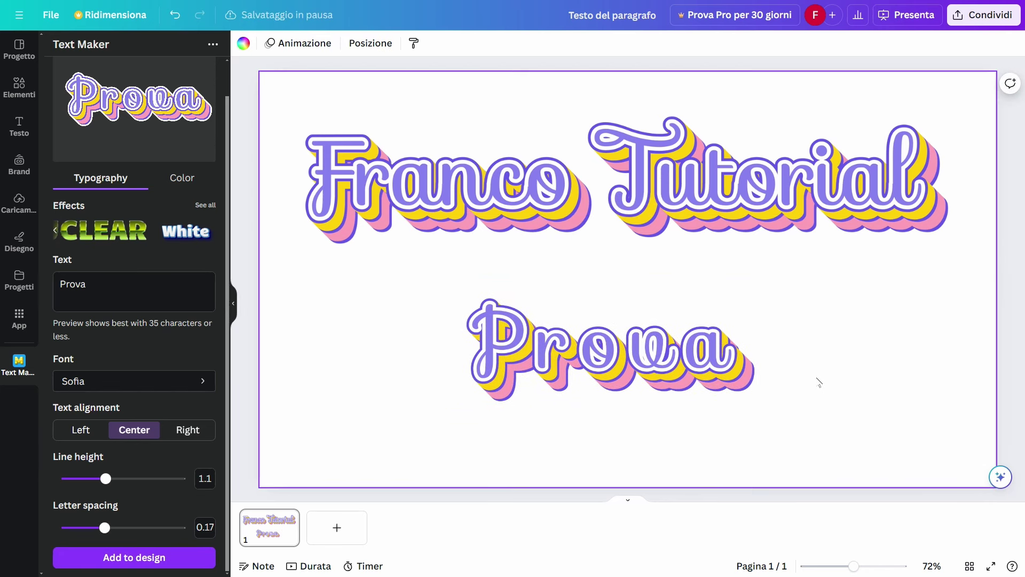
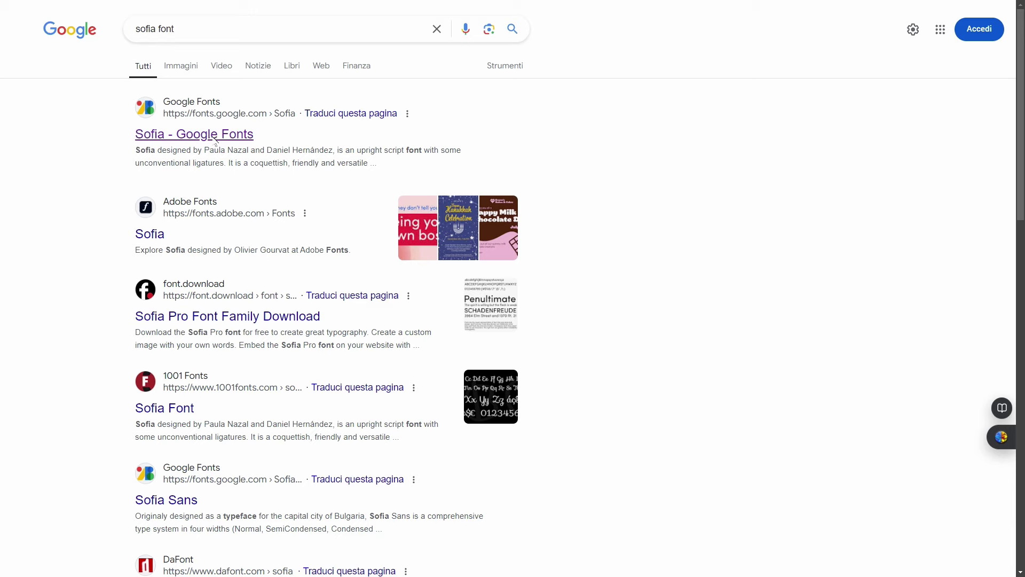
- Download all Sofia font files from Google Fonts as Sofia.zip, replacing the earlier copy
left_click(214, 137)
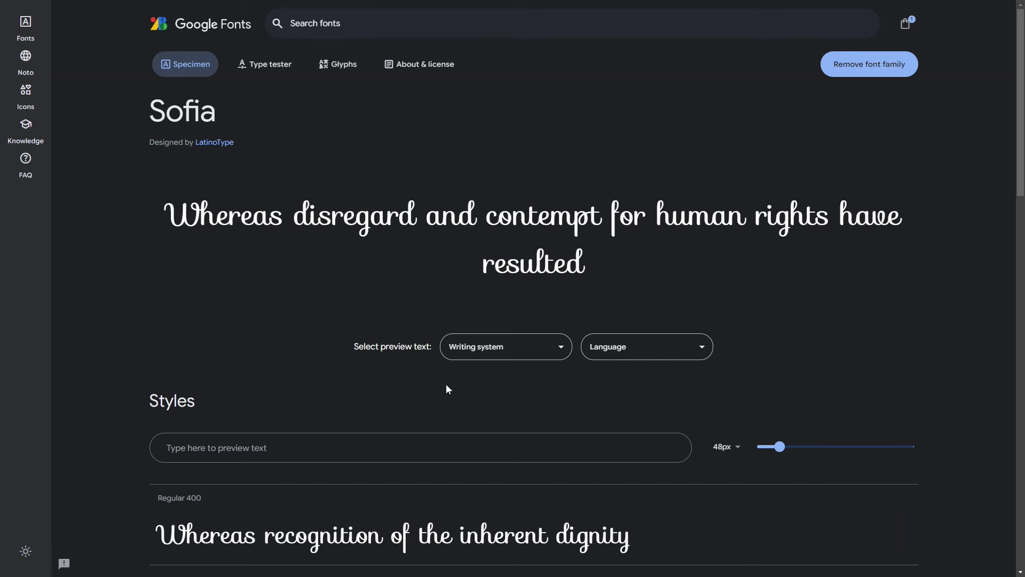
scroll(427, 400, "down", 2)
scroll(415, 390, "down", 5)
scroll(418, 380, "up", 5)
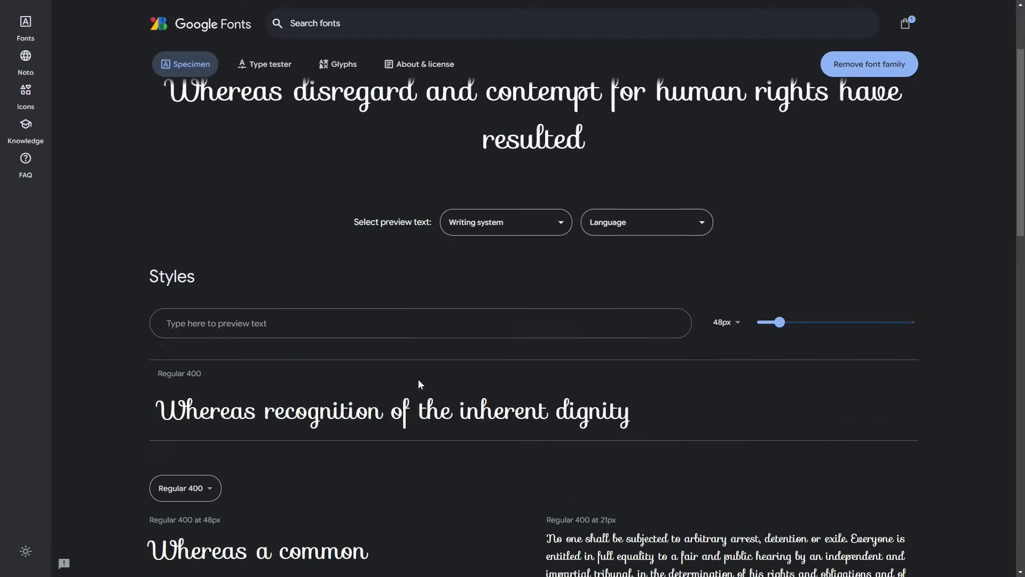
scroll(418, 379, "up", 3)
left_click(886, 68)
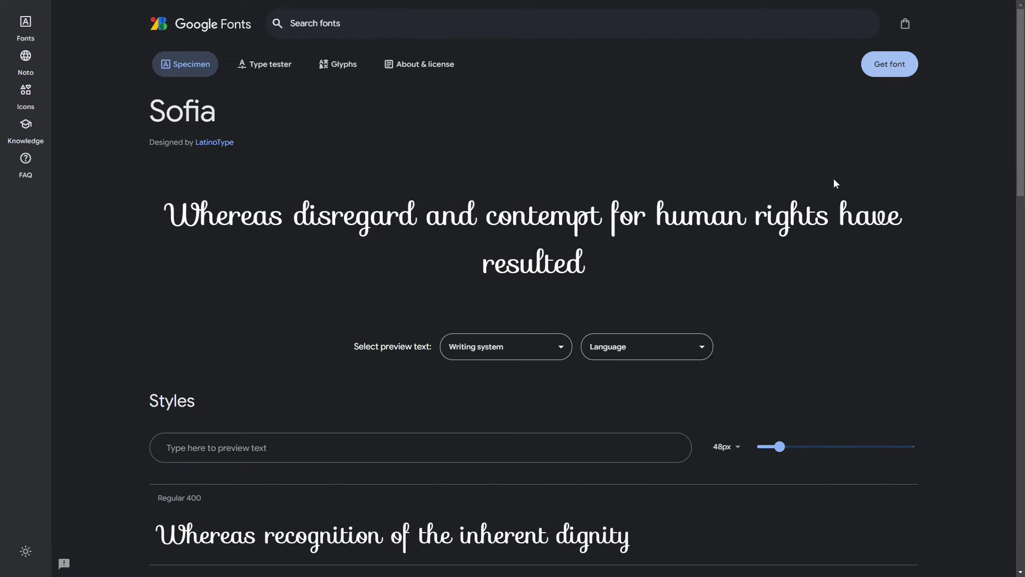
left_click(890, 64)
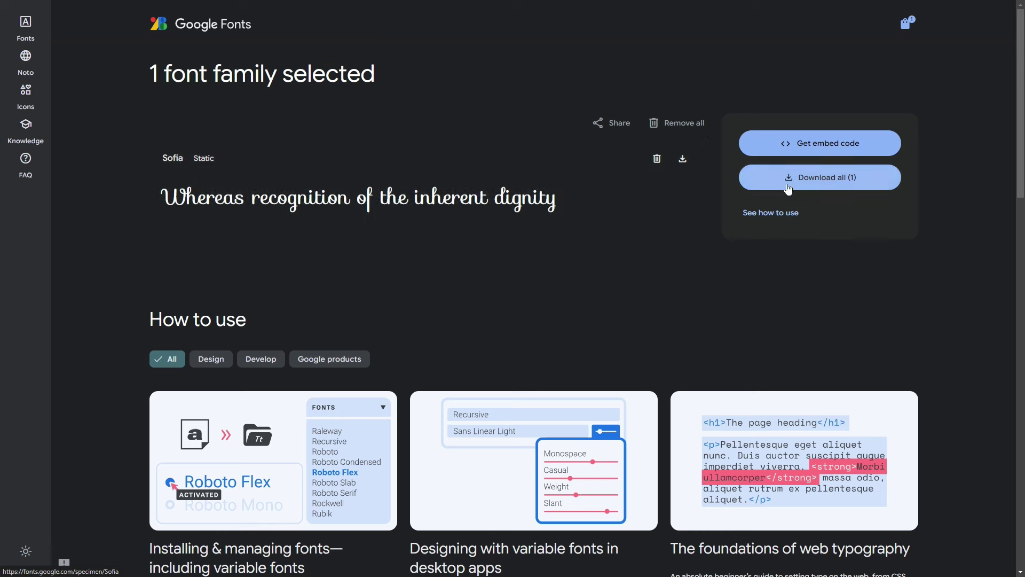
left_click(822, 179)
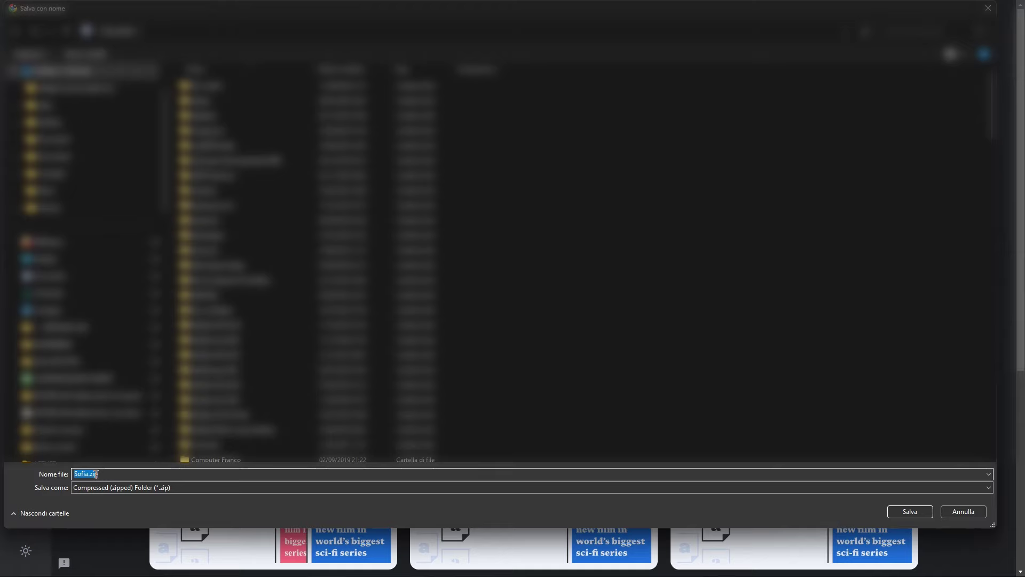
left_click(915, 512)
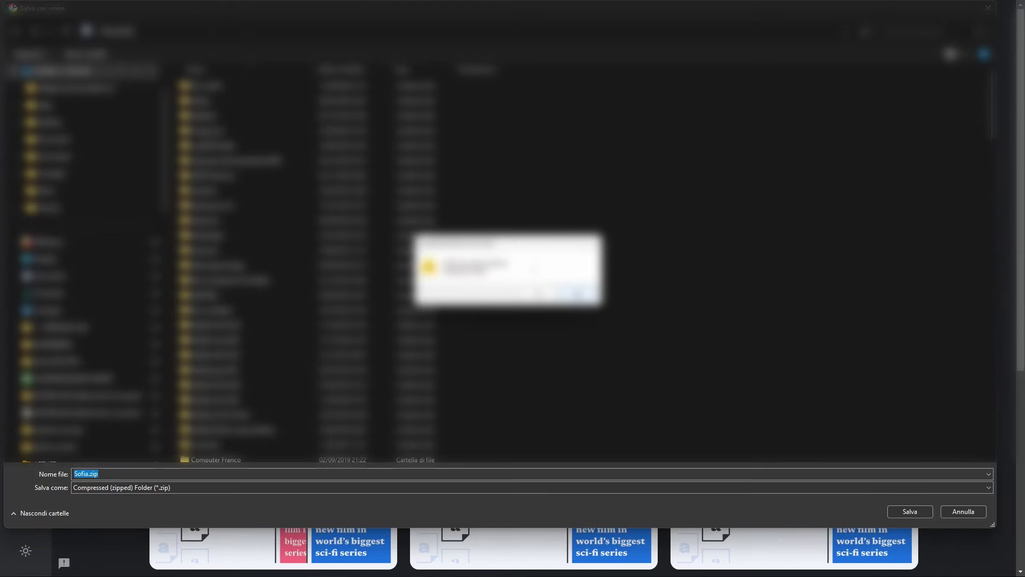
left_click(548, 293)
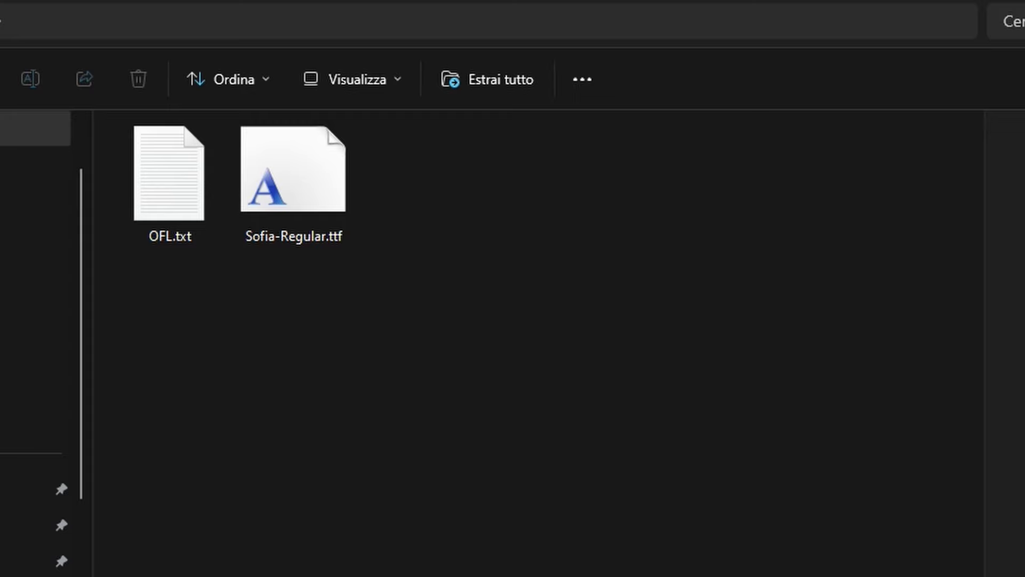
- Install Sofia-Regular.ttf over the existing Sofia font, then close the font preview
left_click(294, 179)
double_click(295, 181)
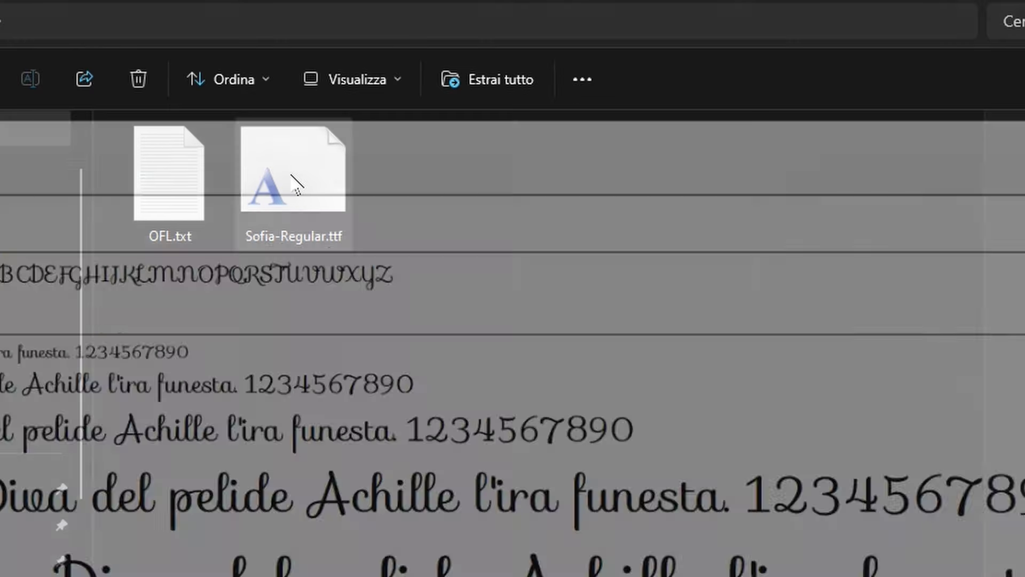
left_click(175, 128)
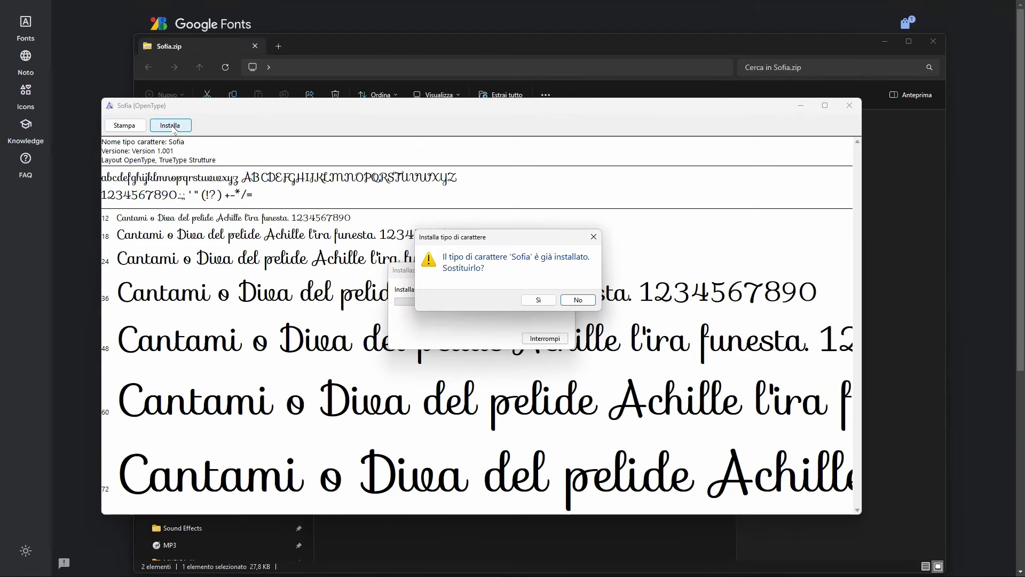
left_click(540, 301)
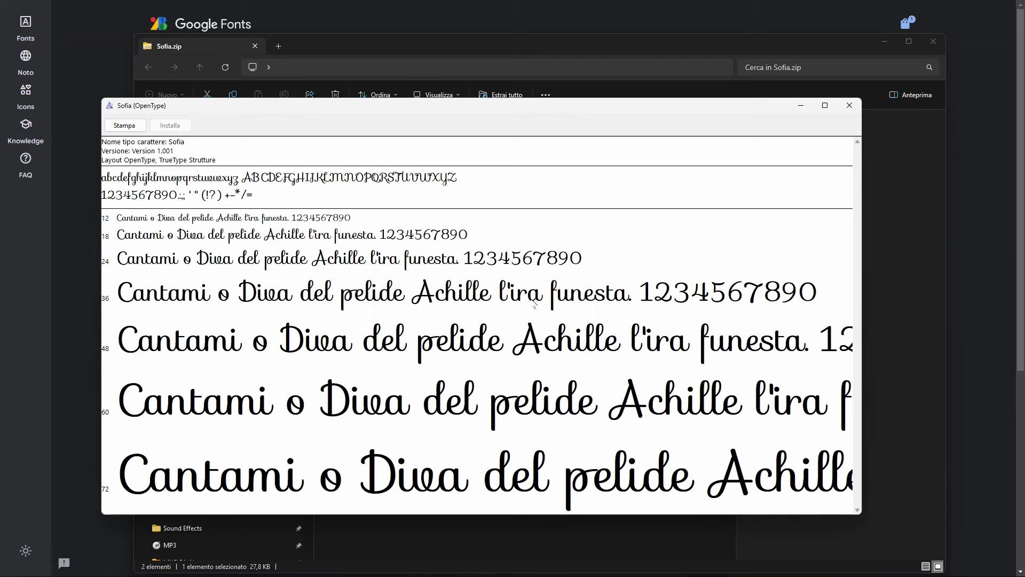
left_click(849, 105)
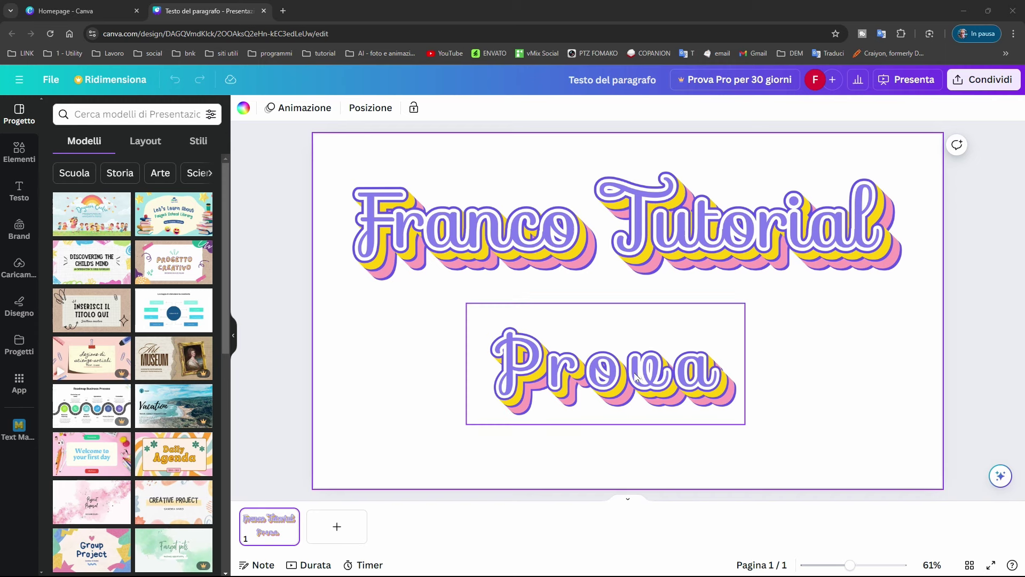
- Download the Canva design as a JPG and save it as 'Testo del paragrafo.jpg'
right_click(773, 336)
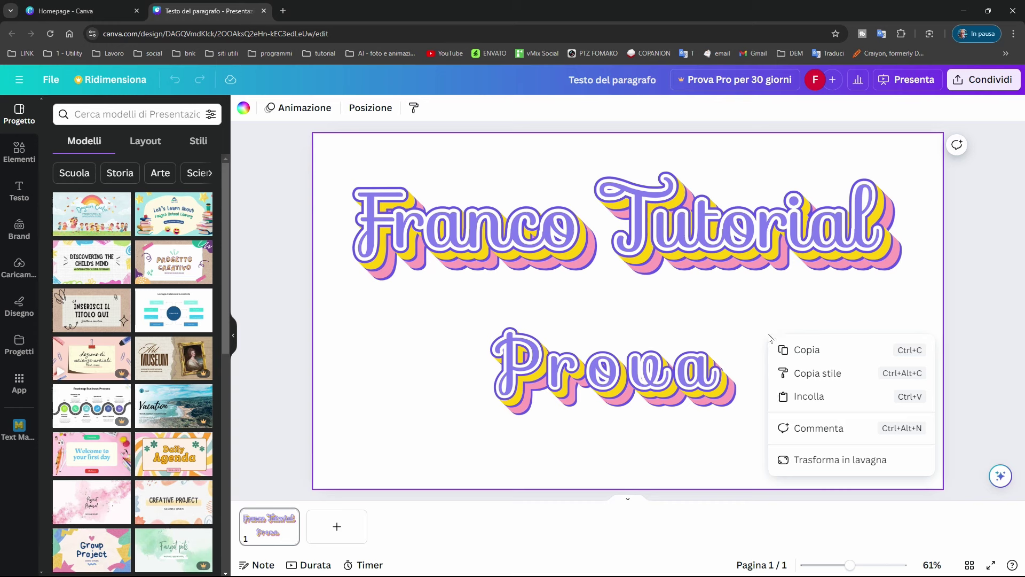
left_click(833, 306)
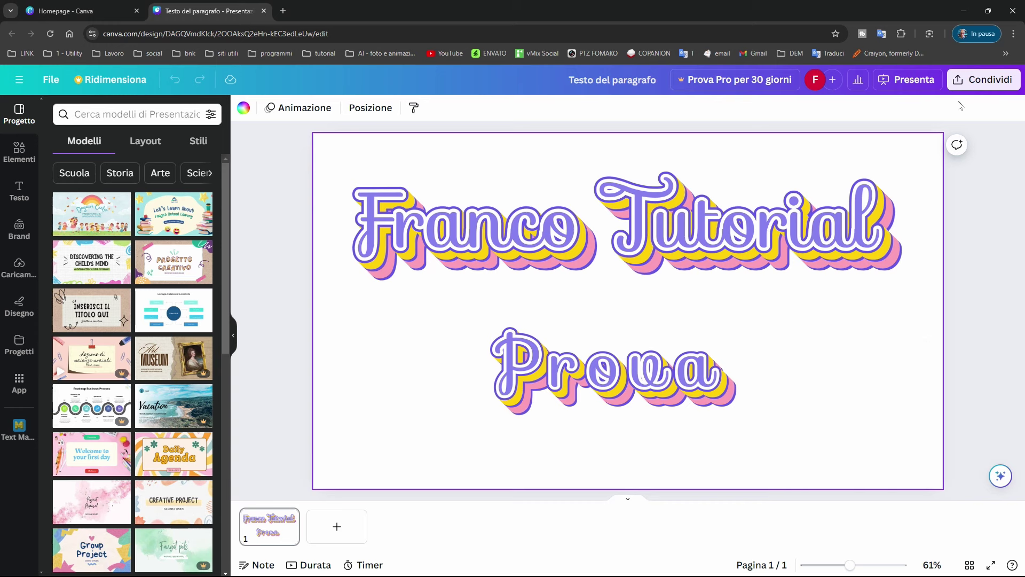
left_click(992, 83)
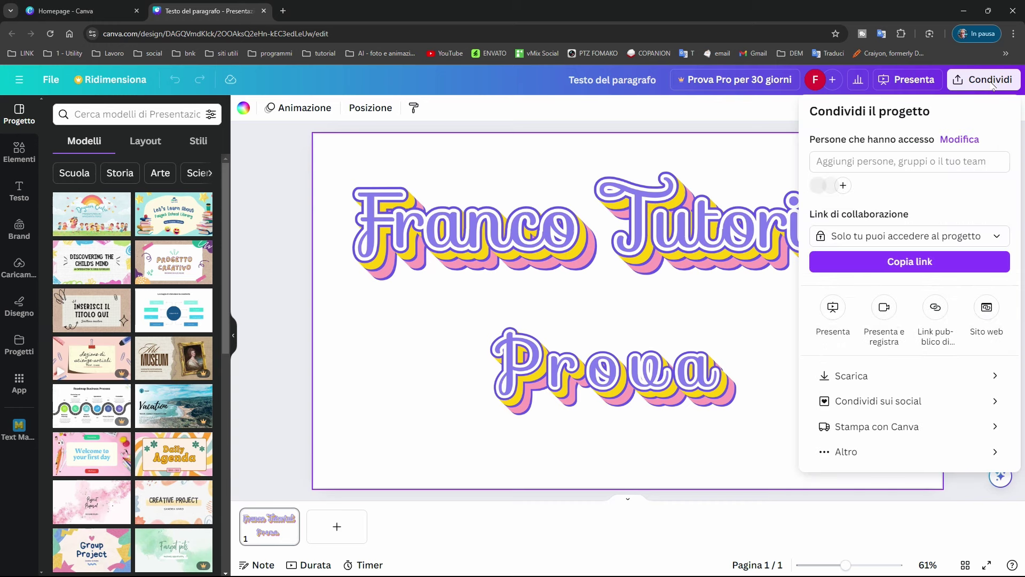
left_click(859, 378)
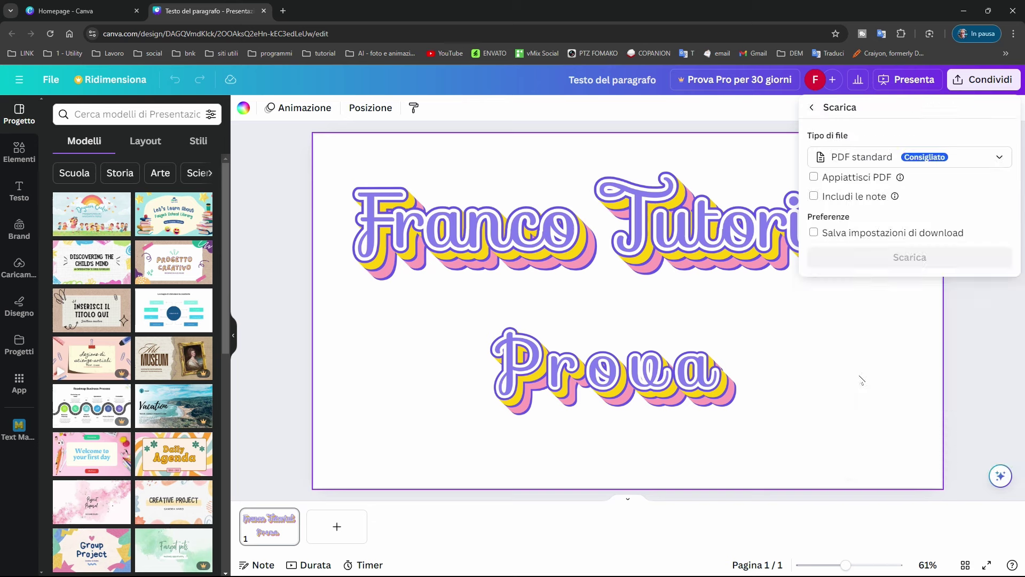
left_click(860, 156)
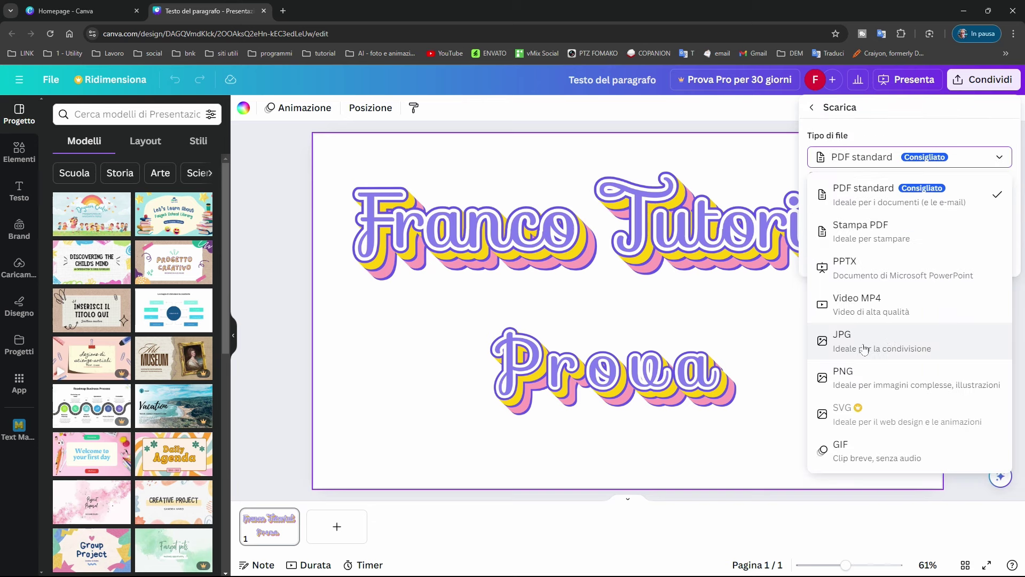
left_click(838, 342)
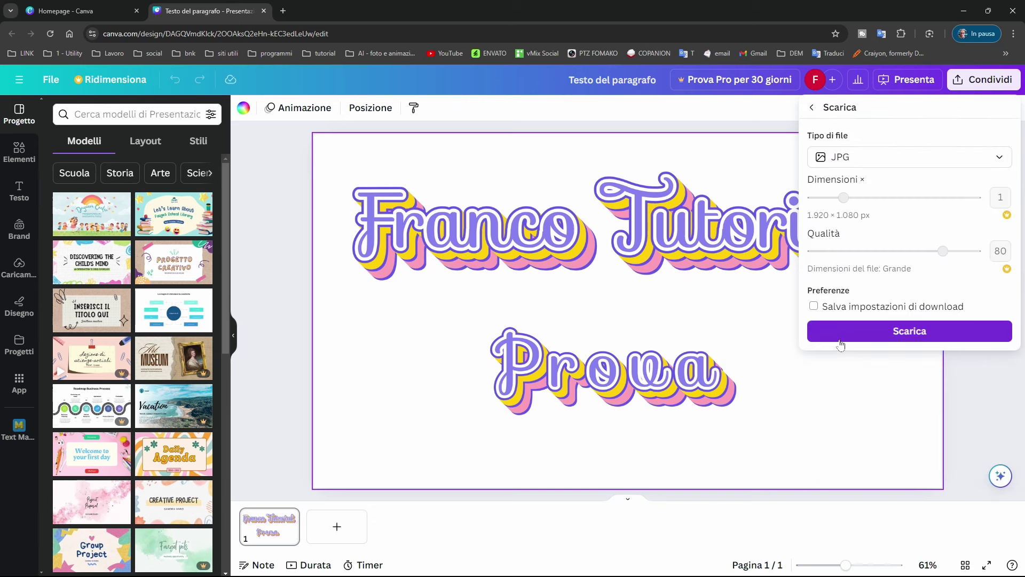
left_click(911, 332)
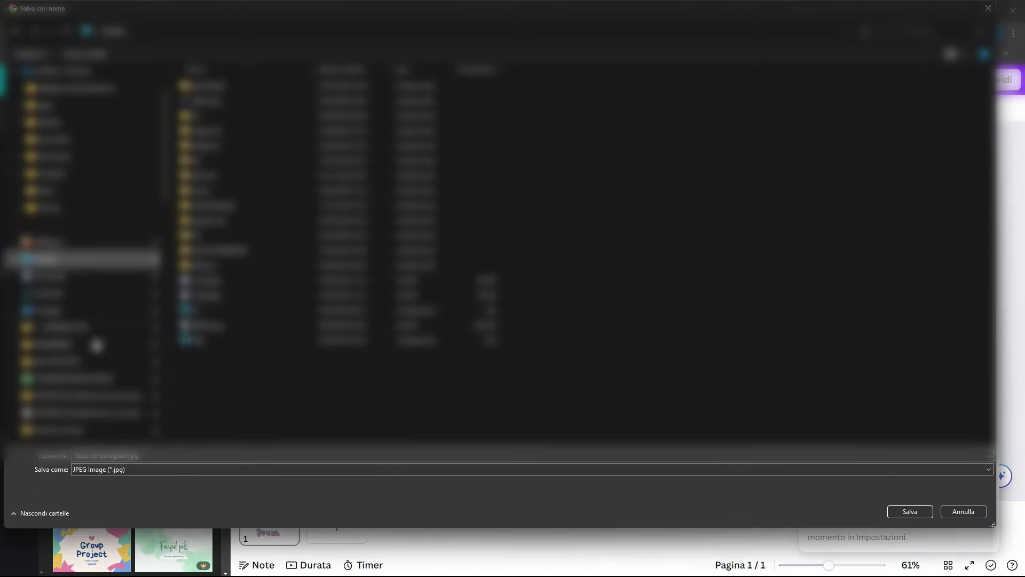
left_click(915, 514)
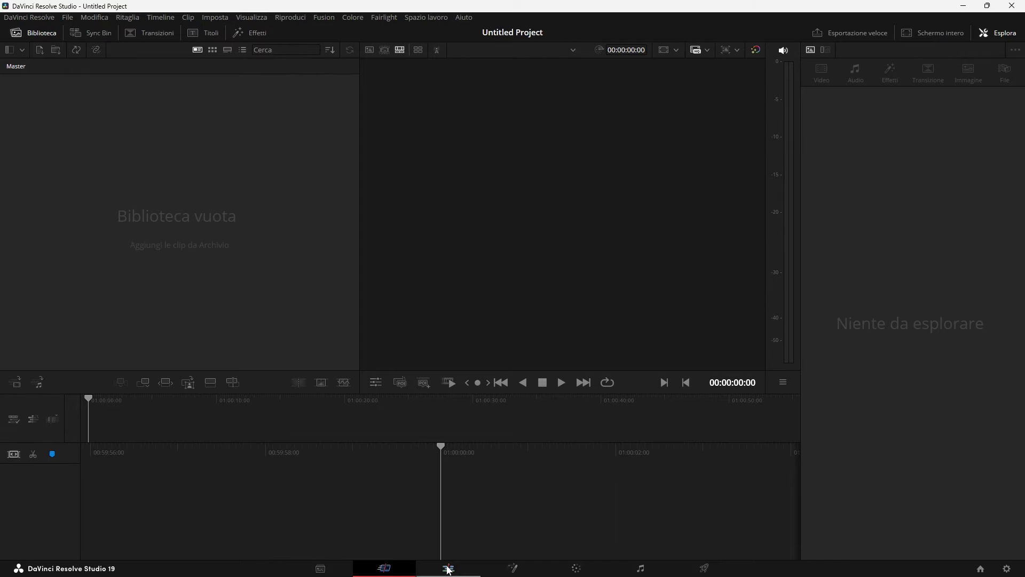
left_click(448, 567)
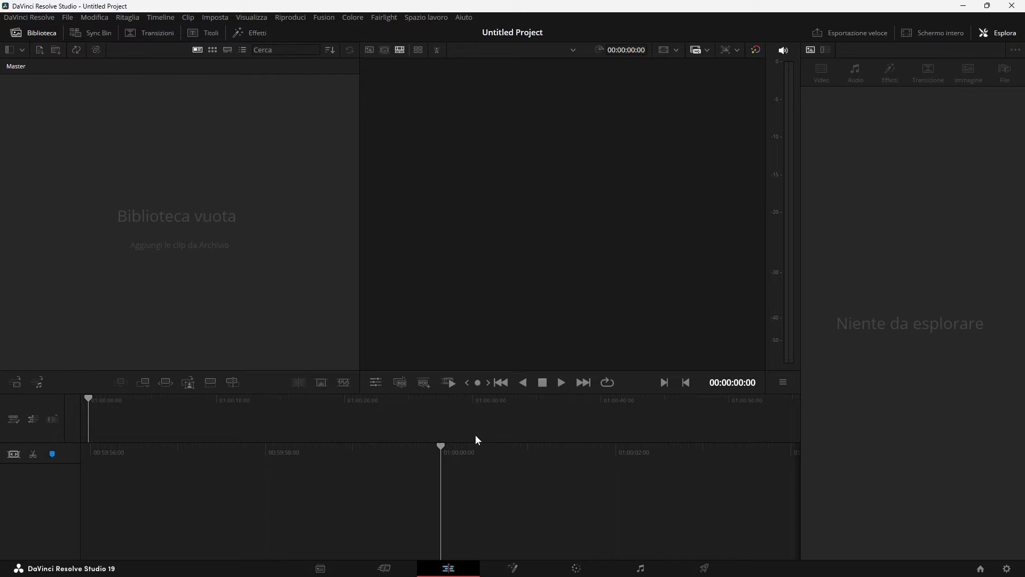
- Import Testo del paragrafo.jpg into the Resolve media pool
right_click(196, 141)
left_click(279, 251)
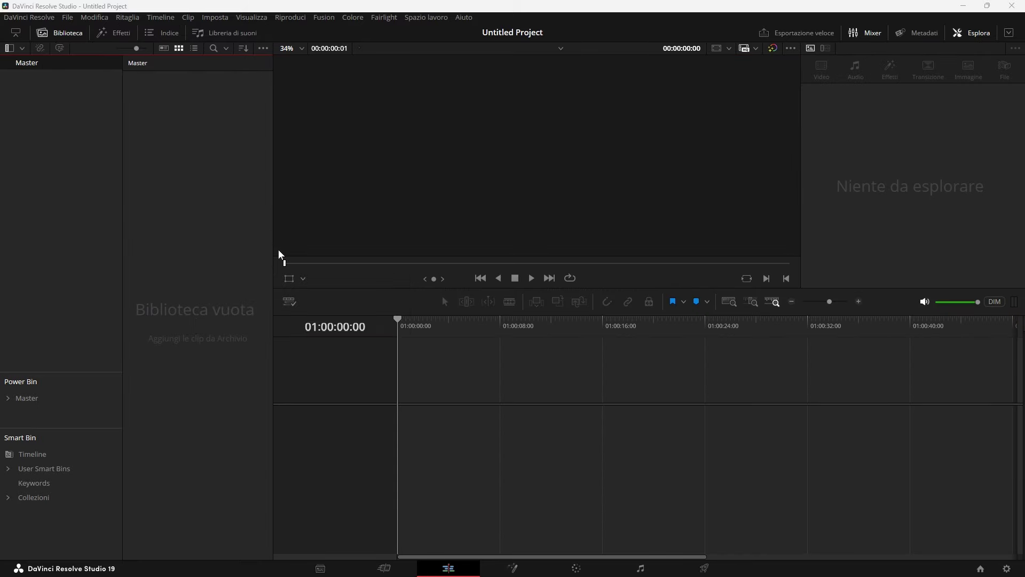
scroll(160, 315, "up", 5)
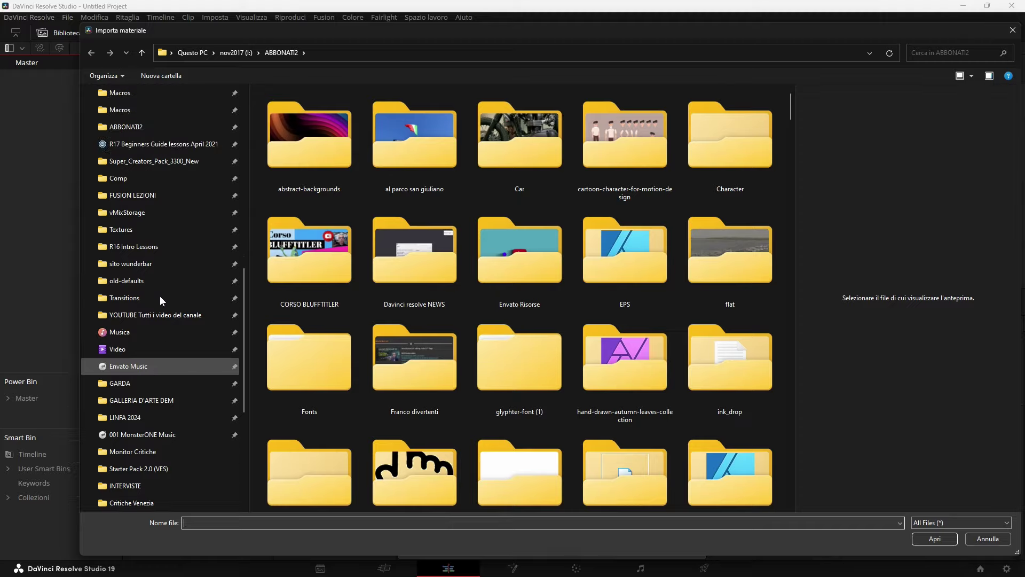
key("Return")
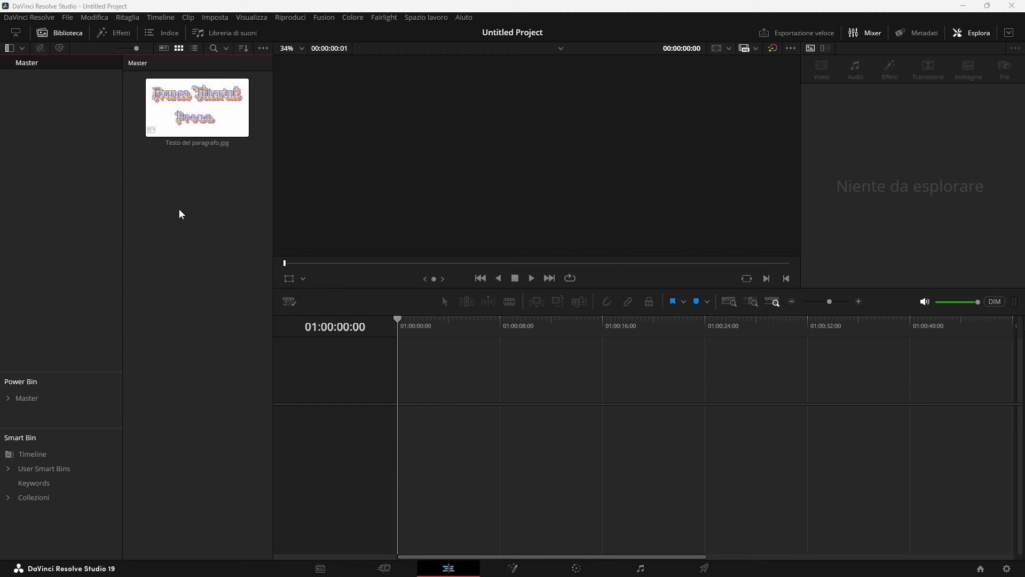
- Create Fusion Composition 1, place it on a new timeline, and open it in Fusion
right_click(180, 211)
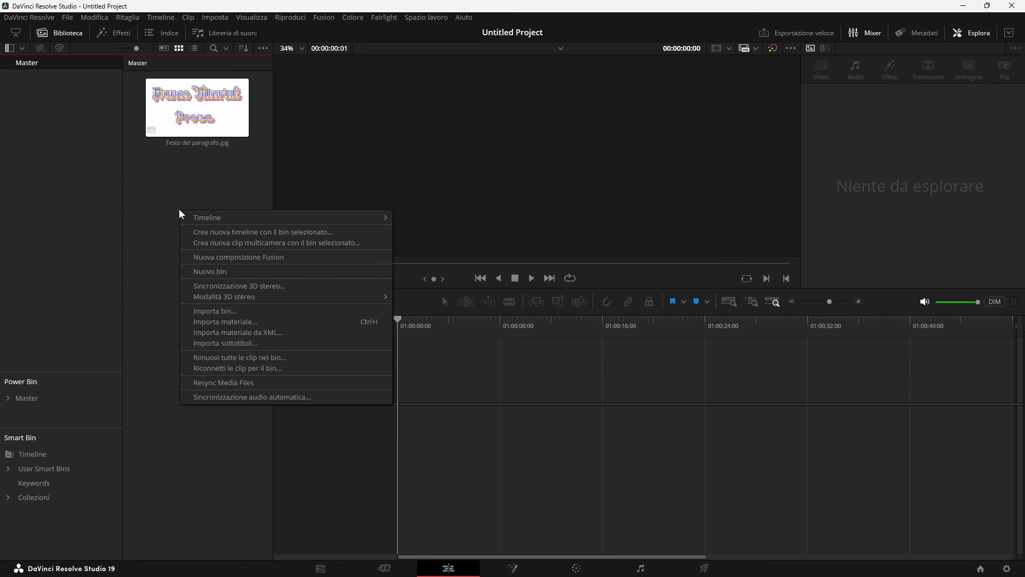
left_click(245, 257)
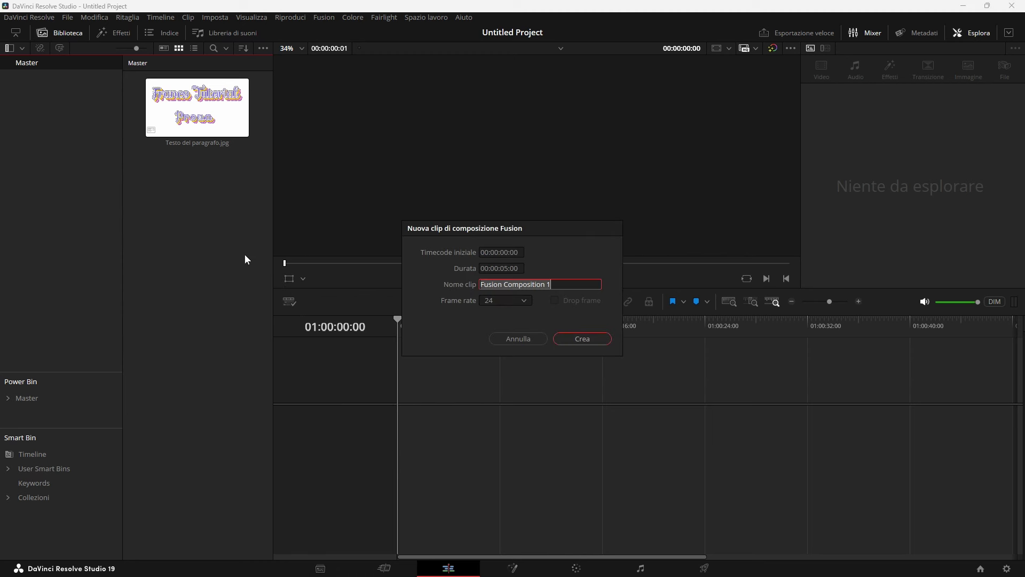
left_click(587, 340)
left_click_drag(212, 113, 390, 422)
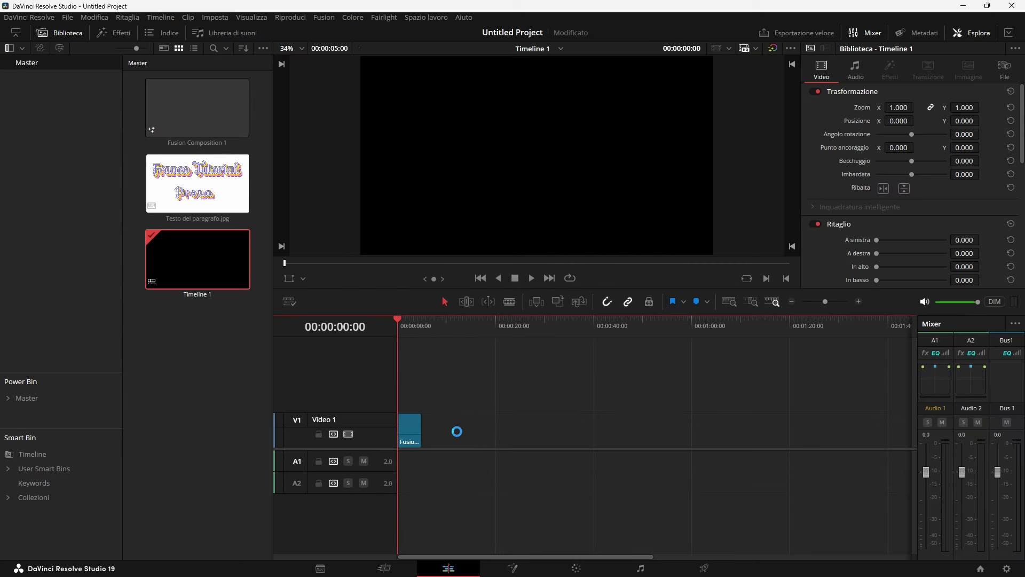
left_click(516, 568)
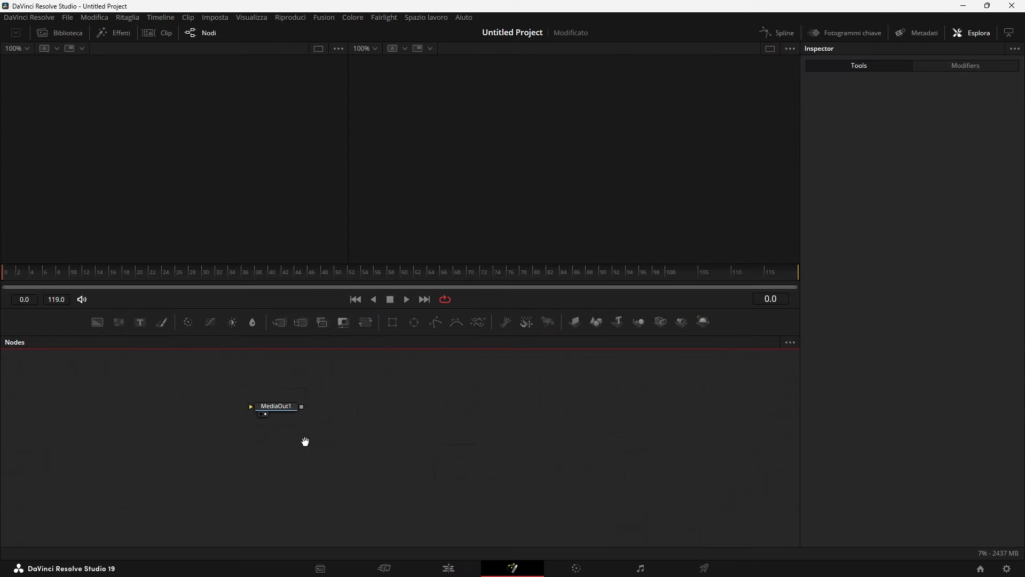
mouse_move(305, 441)
left_mouse_down()
mouse_move(597, 478)
mouse_move(653, 469)
left_mouse_up()
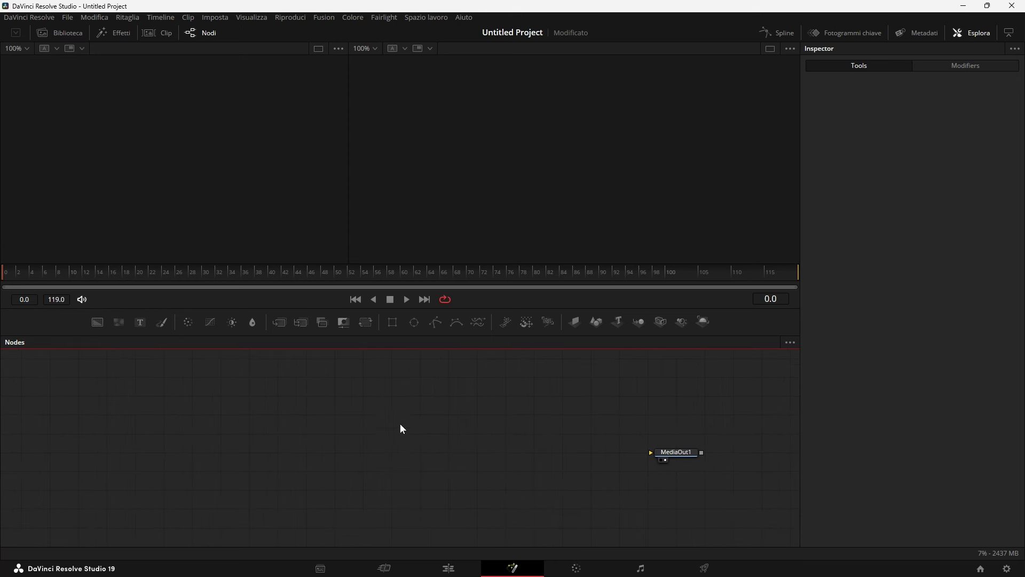
- Add the JPG as a MediaIn1 node in the left viewer and add a Text+ node
left_click(65, 34)
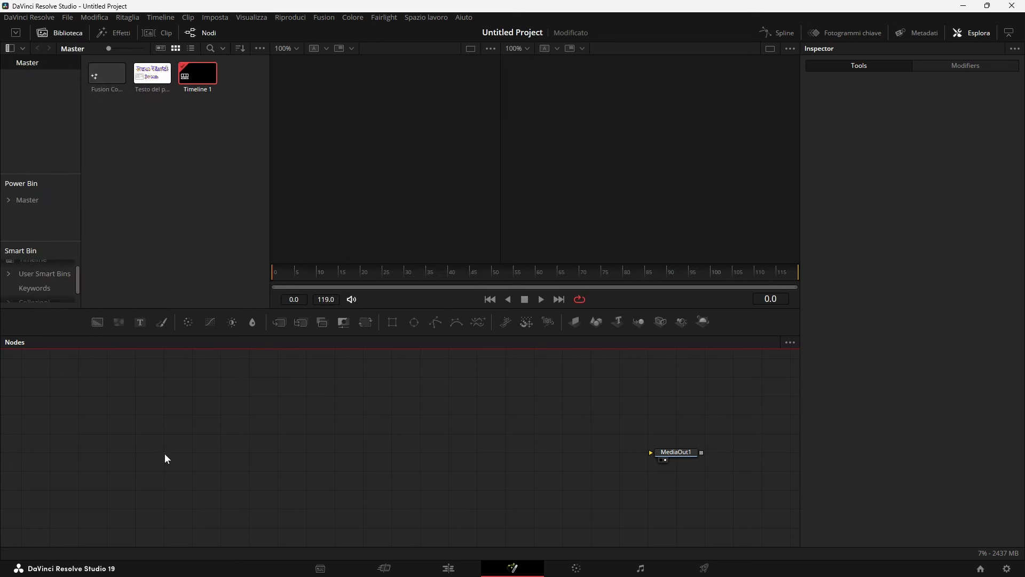
left_click_drag(152, 73, 181, 402)
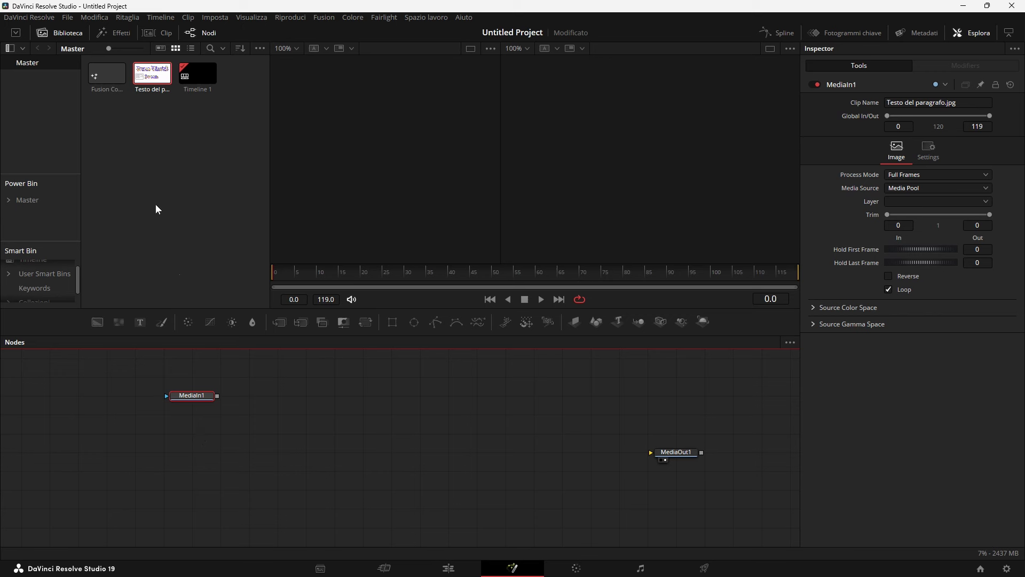
left_click(68, 34)
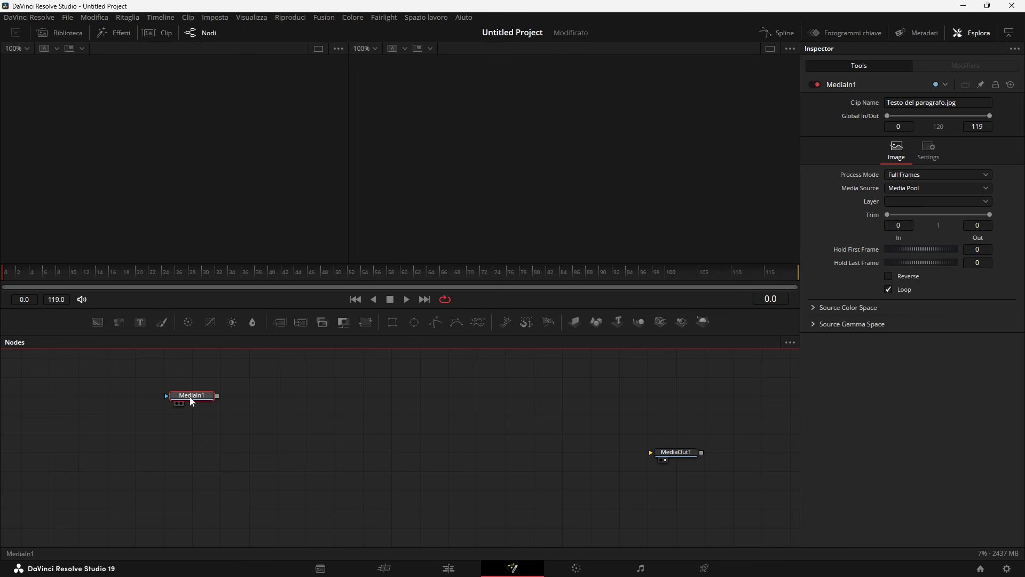
key("1")
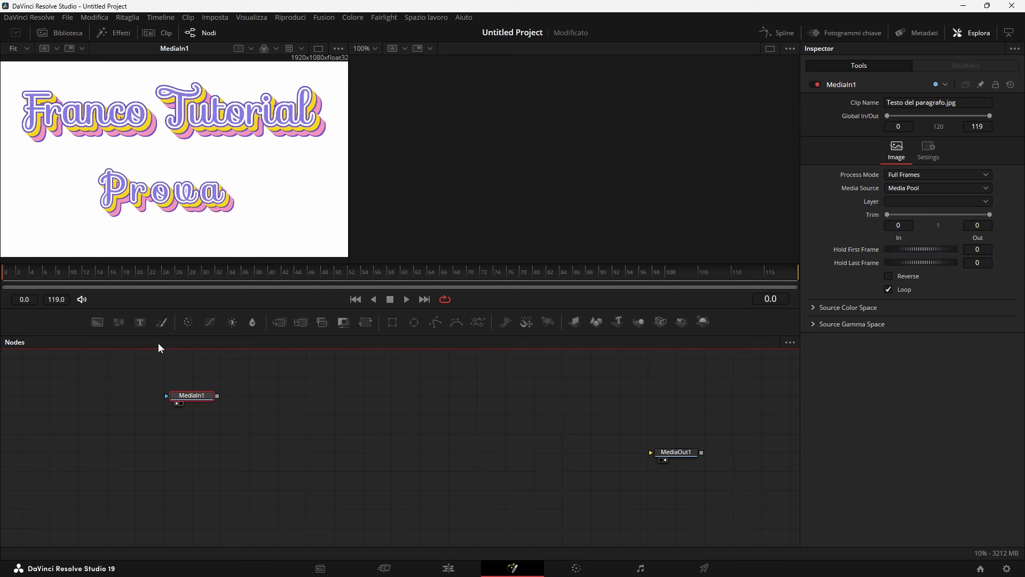
left_click_drag(140, 322, 363, 414)
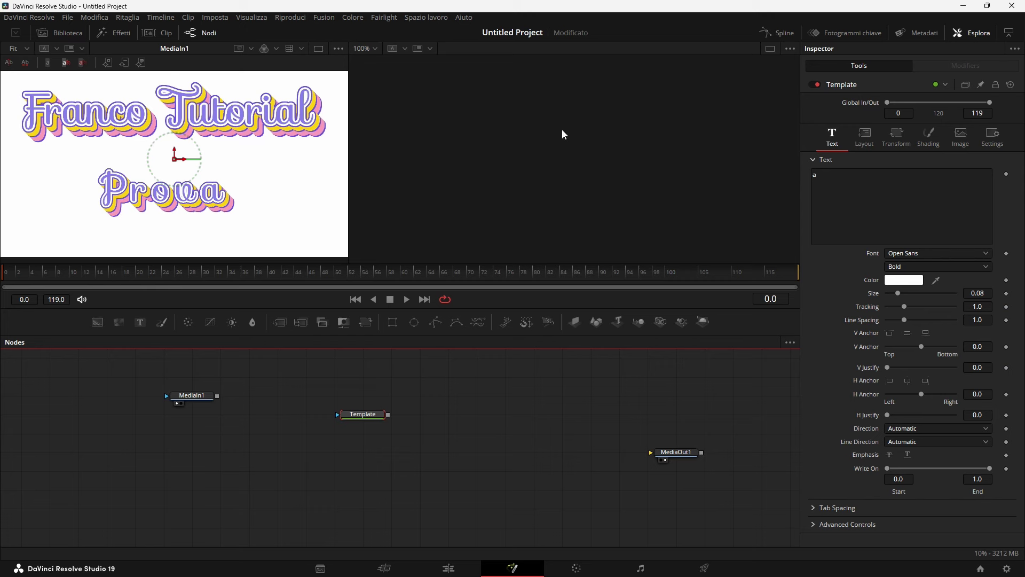
- Show the text in viewer 2, type 'Franco Tutorial', and set Size to 0.185
key("2")
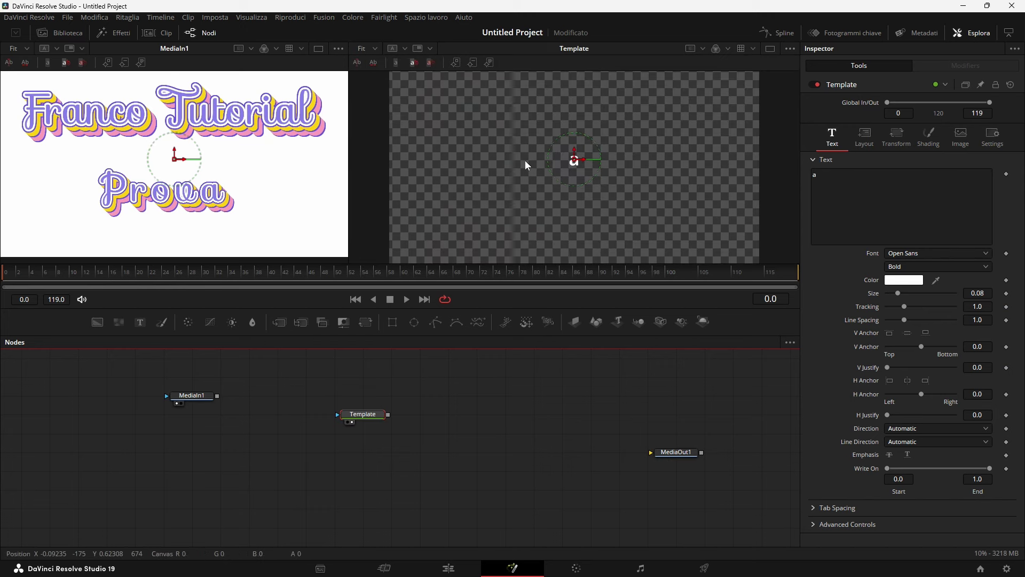
left_click(815, 179)
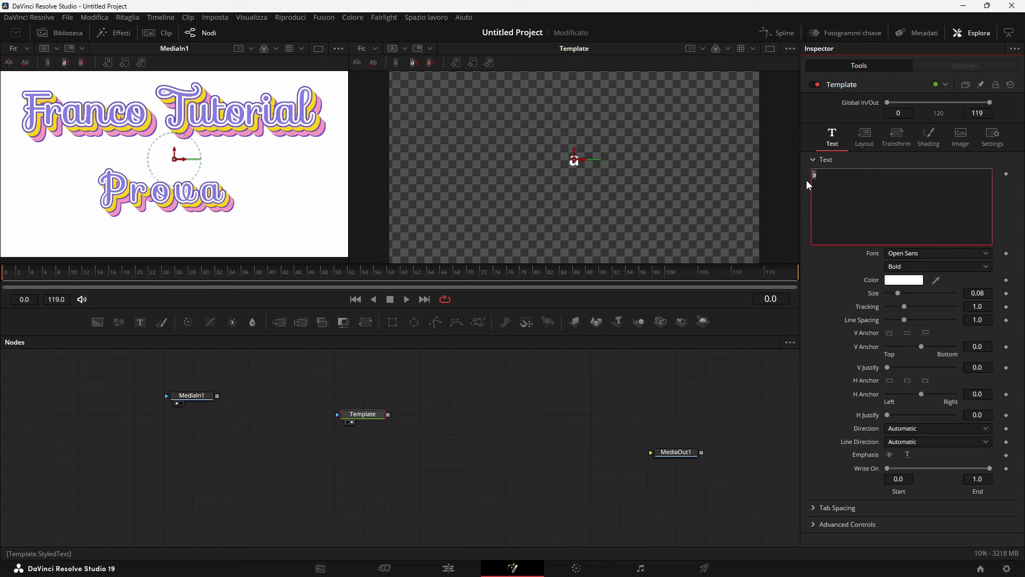
type("Fran")
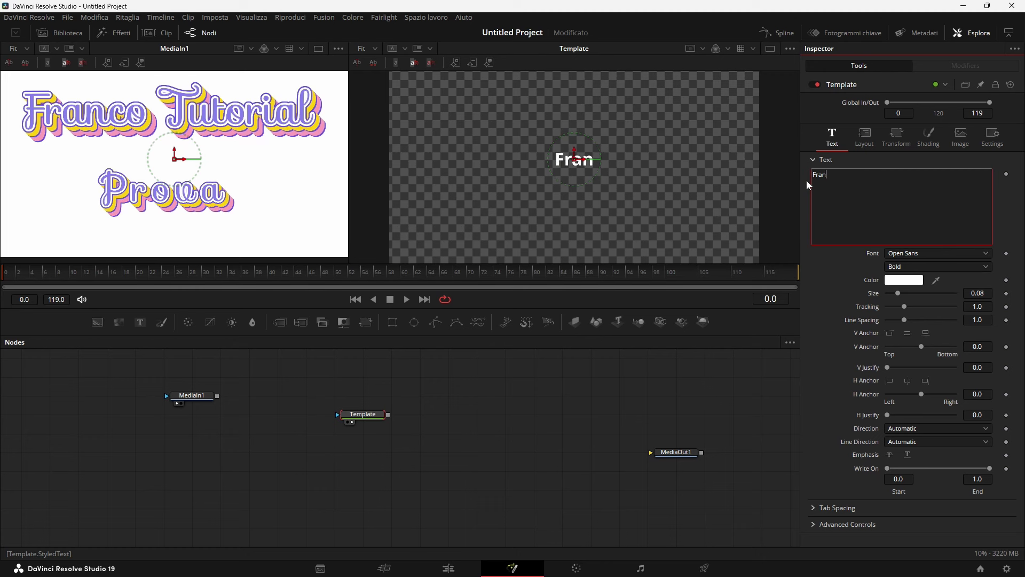
type("co Tutoria")
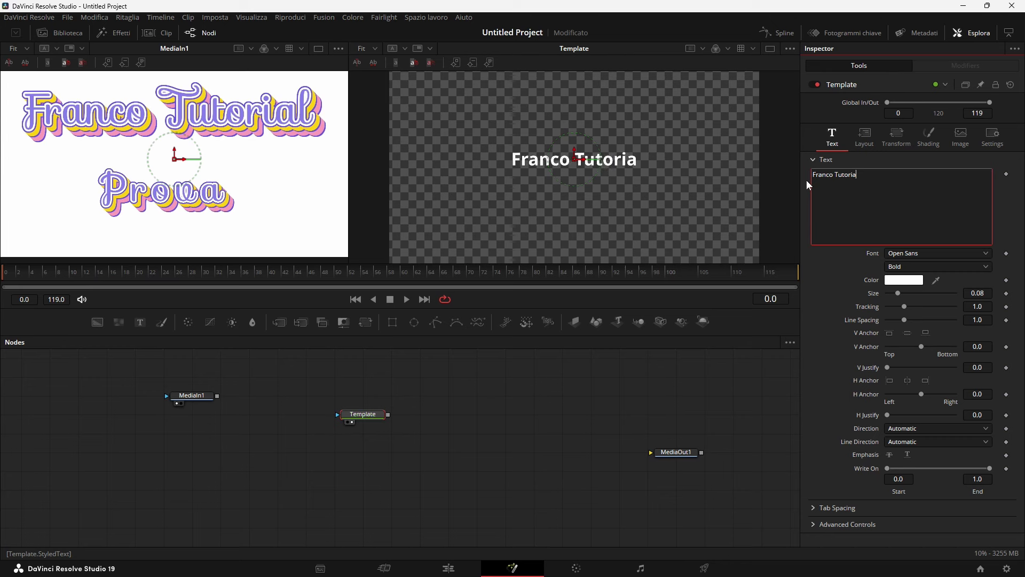
type("l")
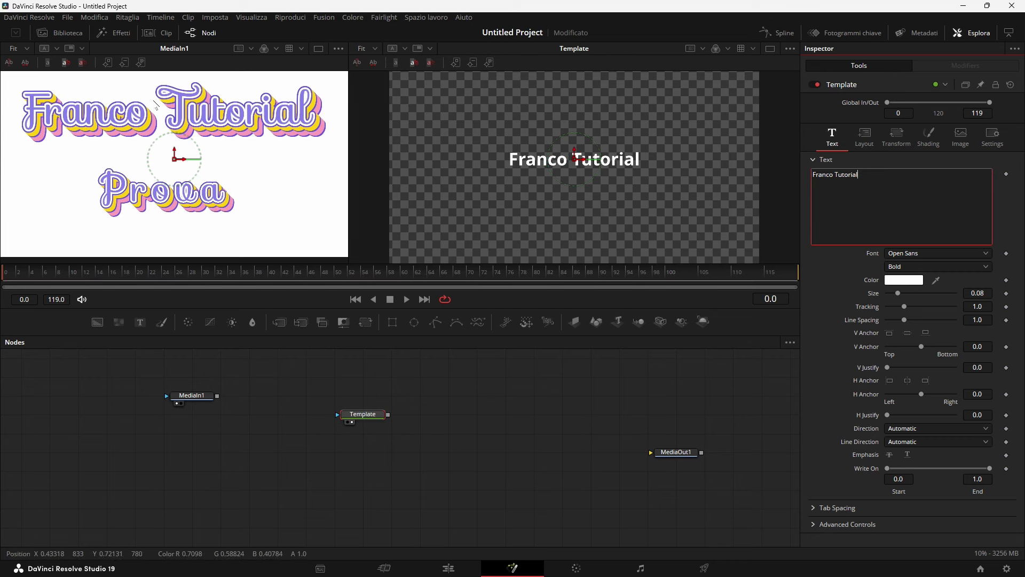
left_click(901, 292)
left_click_drag(901, 293, 913, 293)
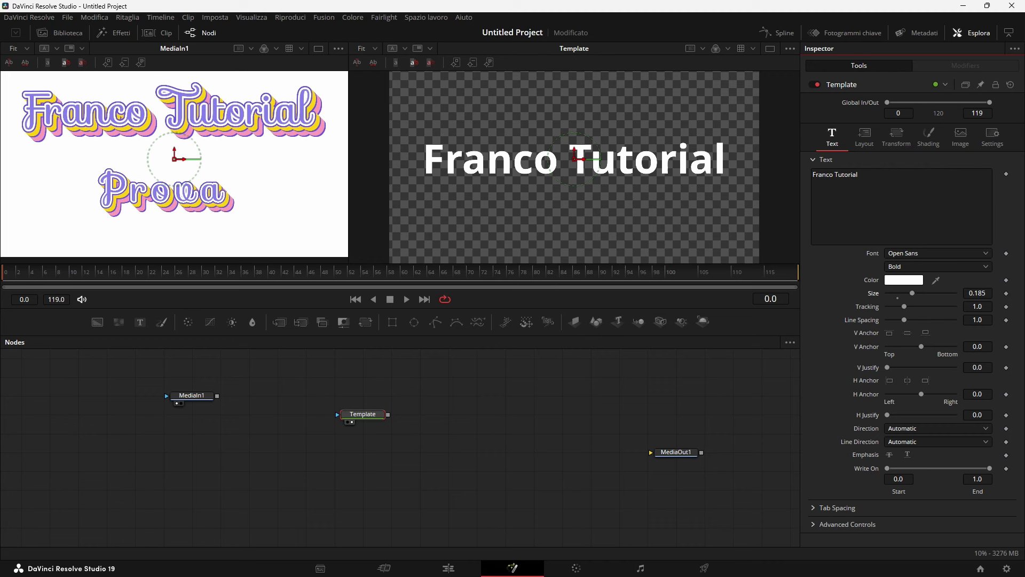
- Set the text font to Sofia
left_click(922, 254)
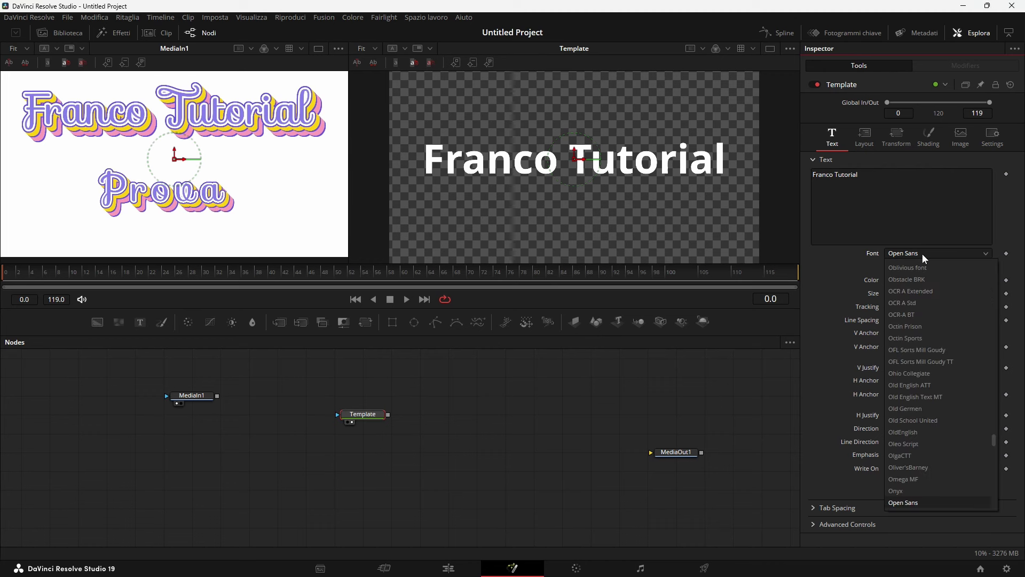
scroll(946, 351, "down", 10)
scroll(947, 410, "down", 4)
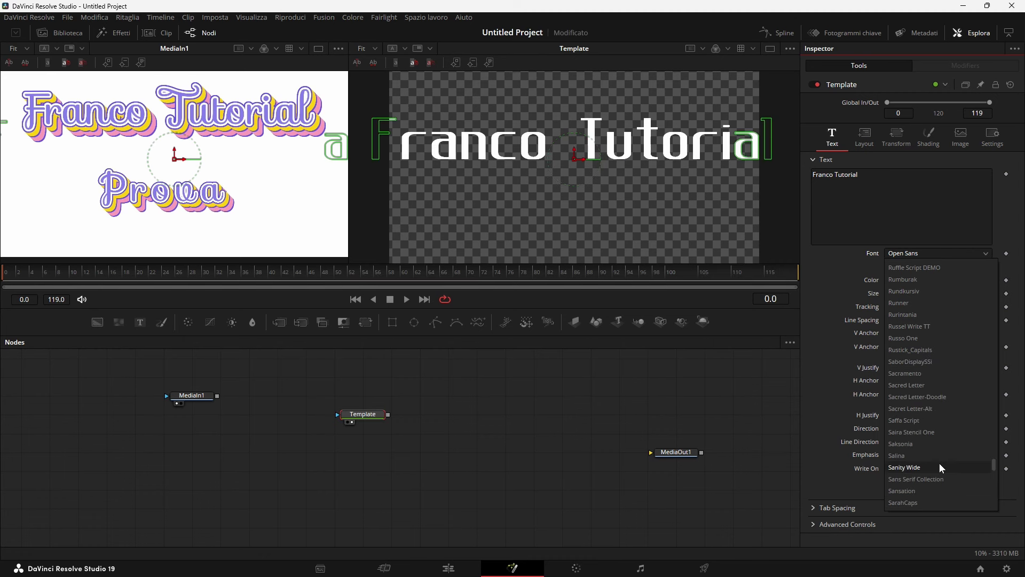
scroll(940, 463, "down", 5)
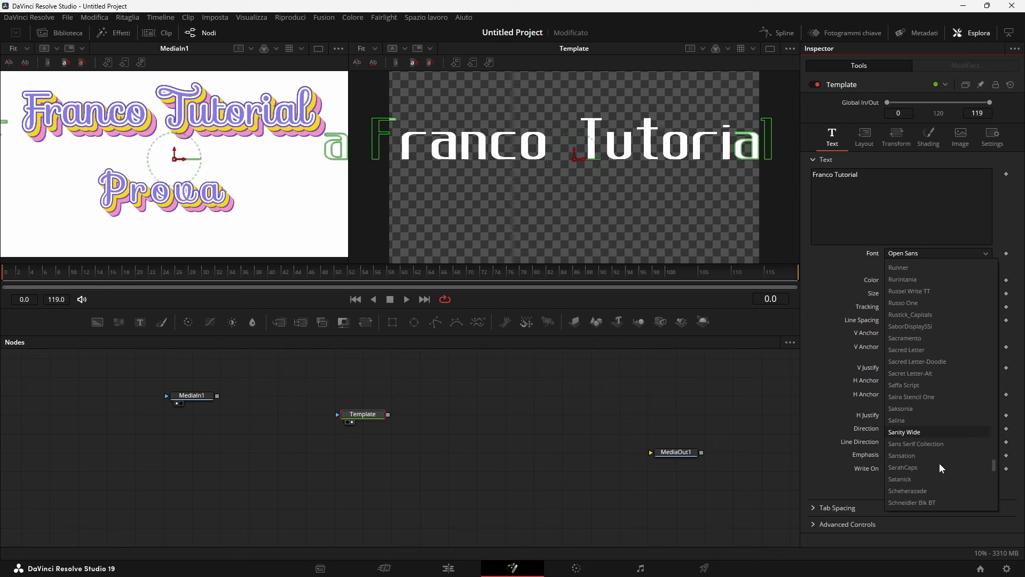
scroll(937, 462, "down", 3)
scroll(937, 453, "down", 3)
scroll(939, 460, "down", 2)
scroll(936, 459, "down", 2)
scroll(935, 459, "down", 2)
scroll(935, 459, "down", 3)
scroll(935, 459, "down", 2)
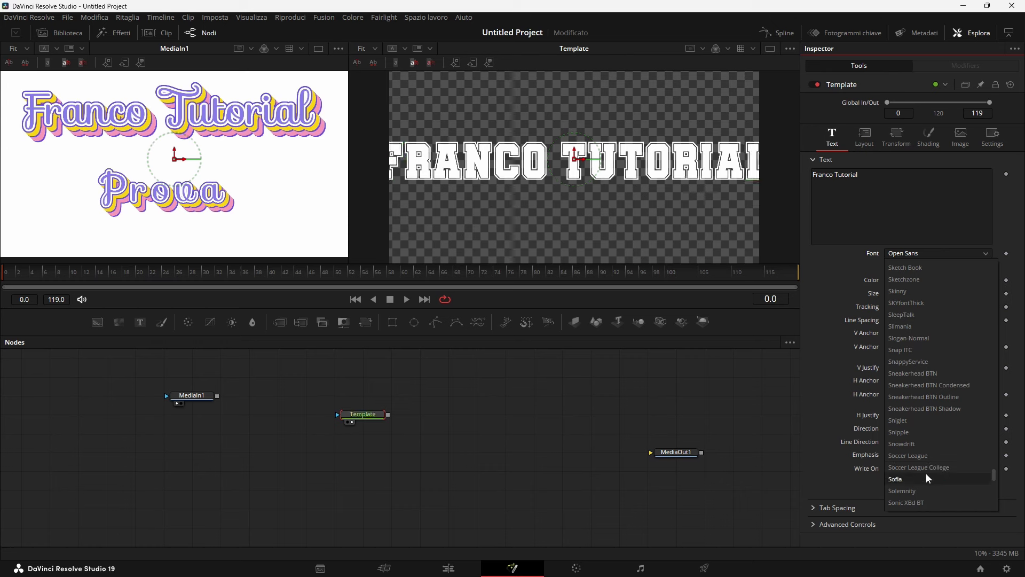
left_click(904, 475)
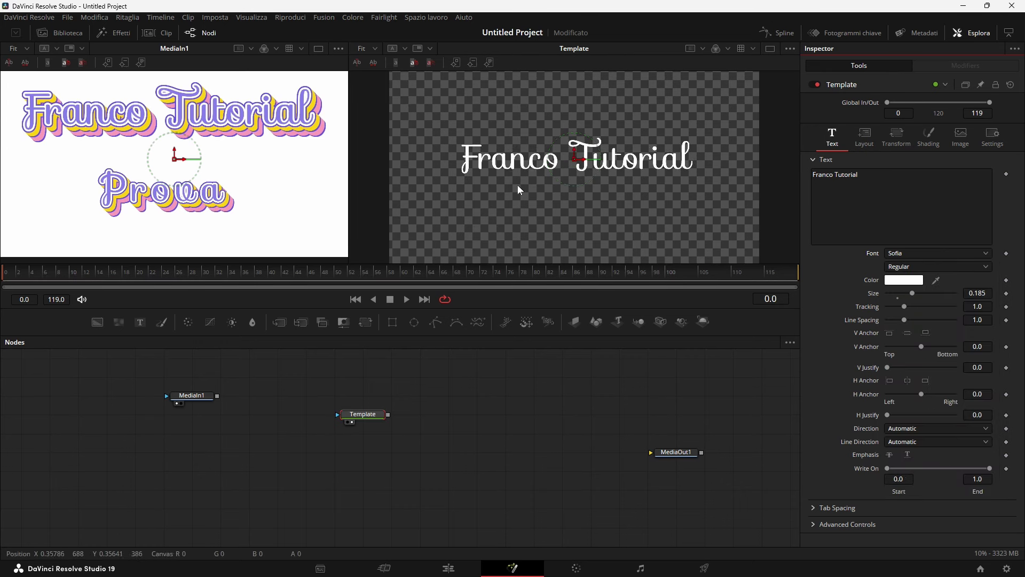
- Raise the text size to 0.2362 and fill it with purple sampled from the reference
left_click_drag(912, 292, 919, 292)
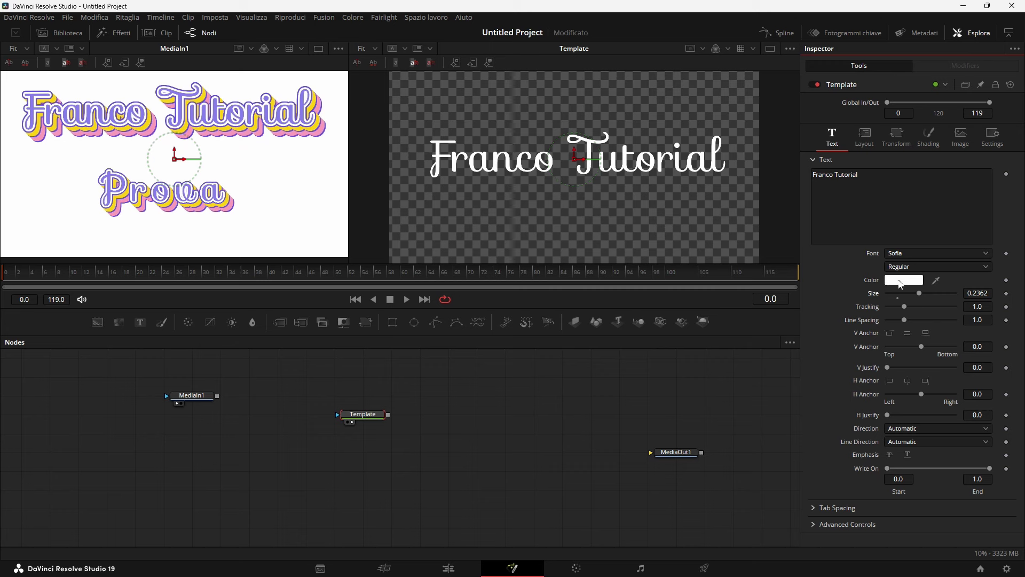
mouse_move(936, 284)
left_mouse_down()
mouse_move(378, 166)
mouse_move(247, 108)
left_mouse_up()
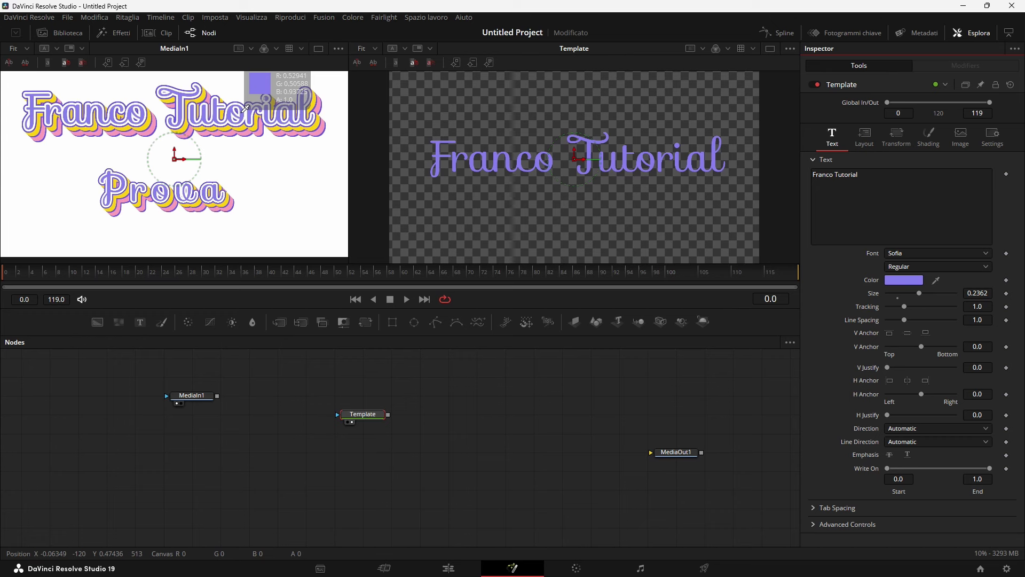
left_click_drag(247, 107, 247, 107)
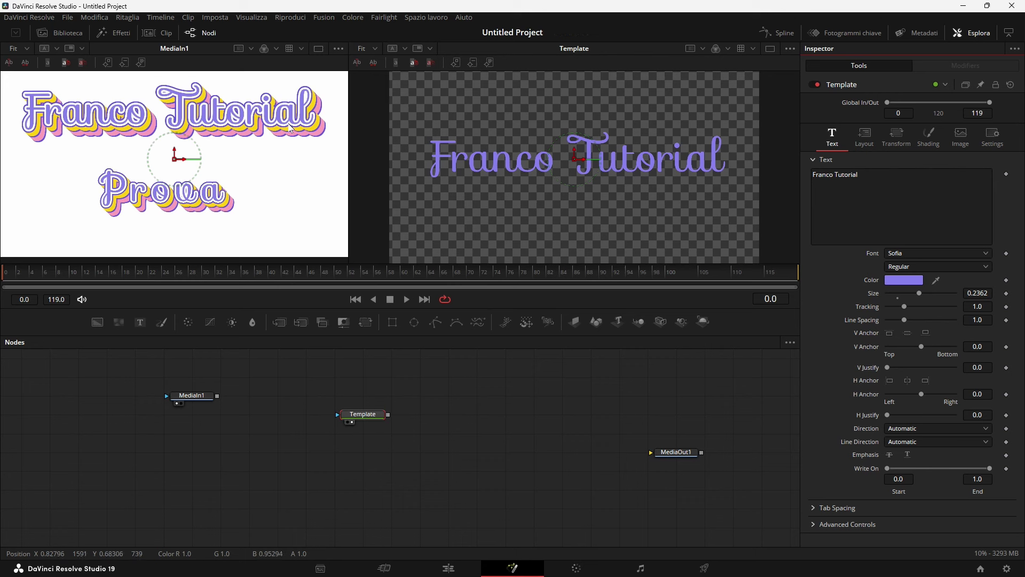
- Enable the Red Outline shading element, thicken it to 0.0346, and make it white
left_click(931, 145)
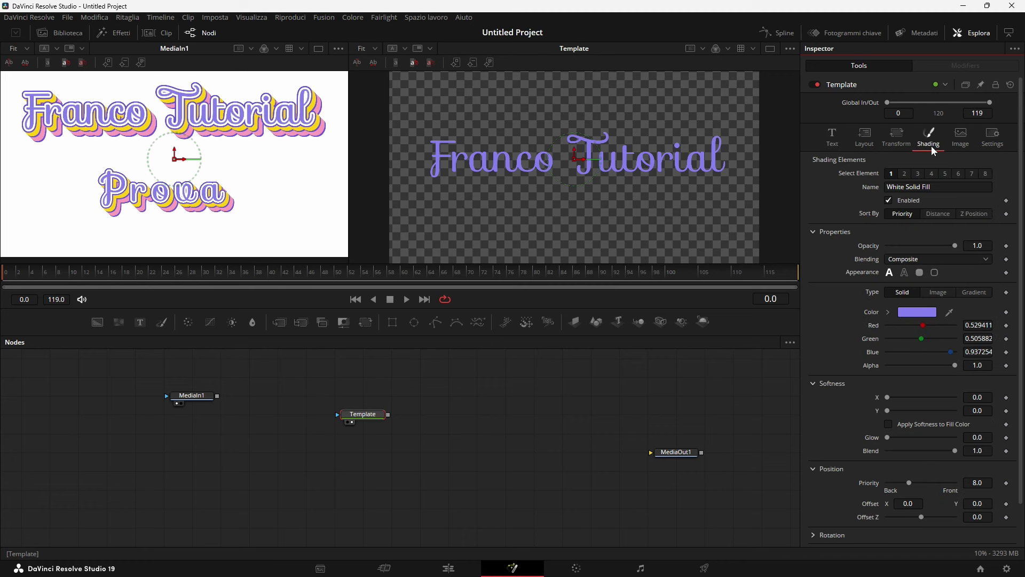
left_click(904, 173)
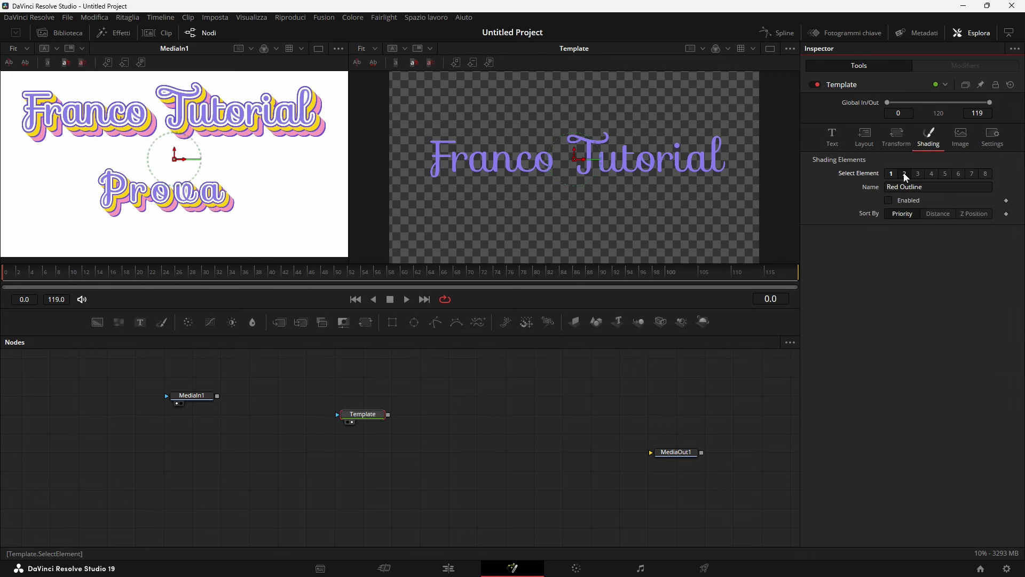
left_click(888, 201)
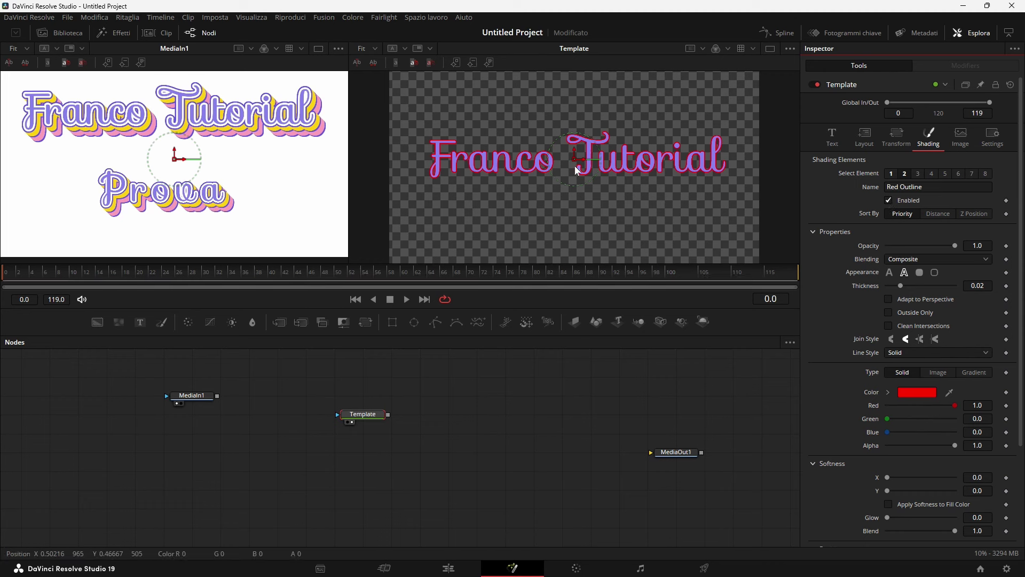
left_click_drag(899, 286, 910, 287)
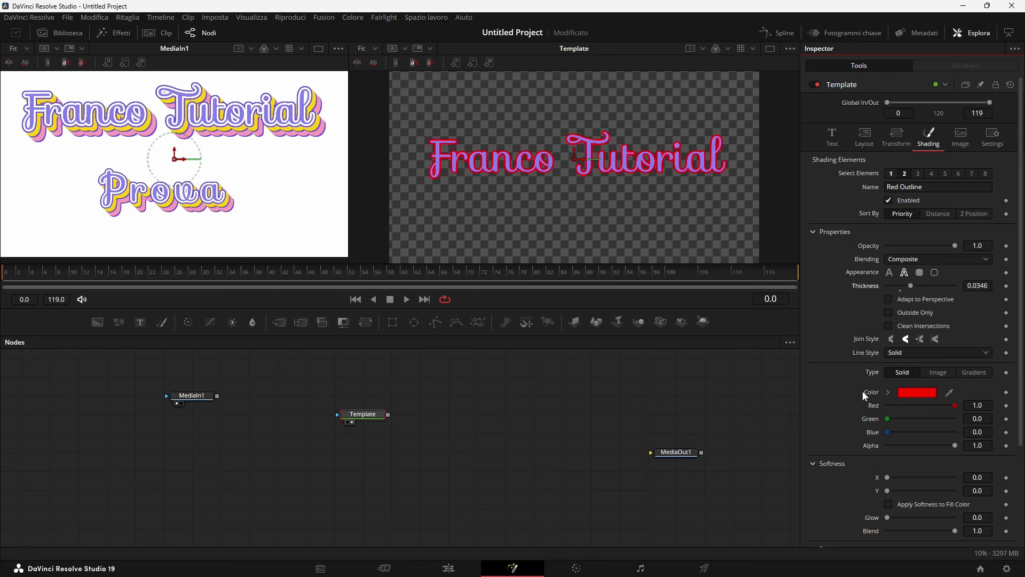
left_click(888, 393)
left_click(886, 402)
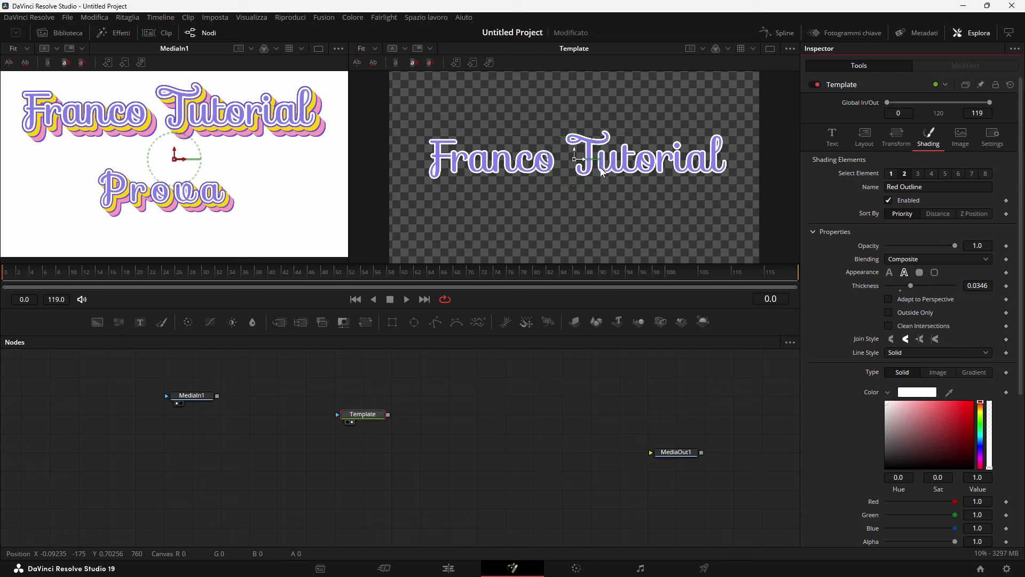
left_click(918, 174)
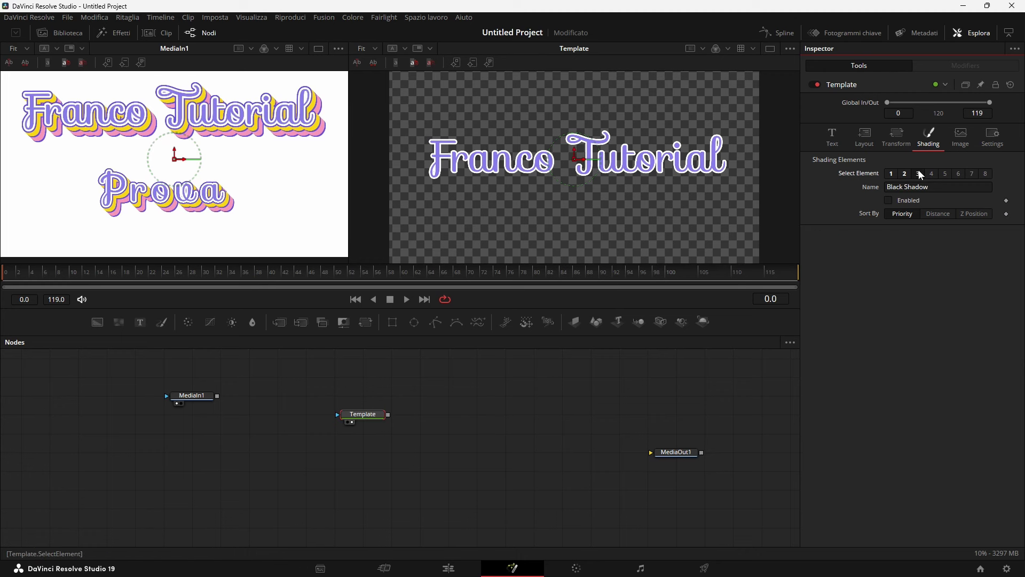
- Enable Black Shadow as an outline element with Offset X and Y both 0
left_click(888, 200)
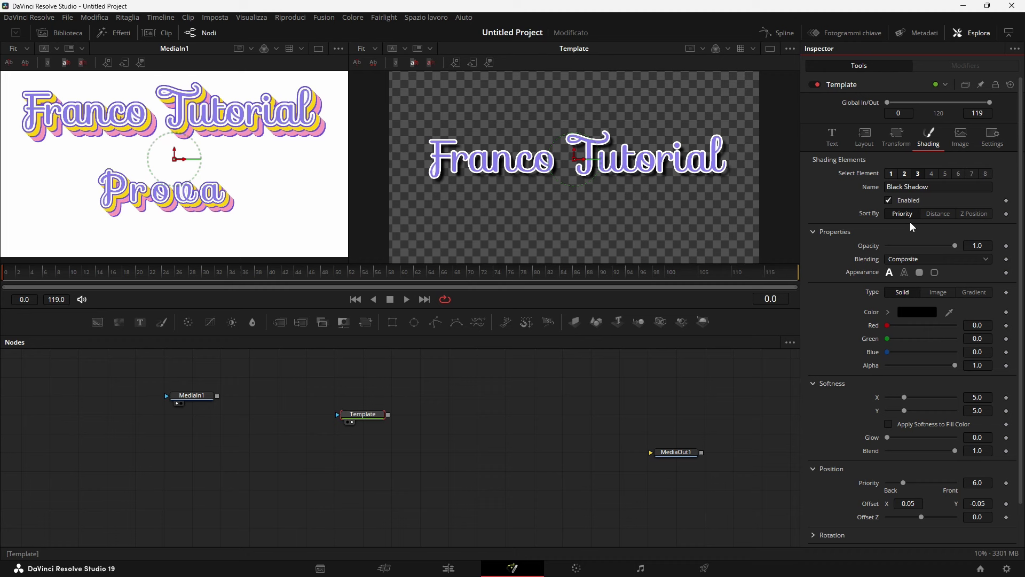
left_click(904, 273)
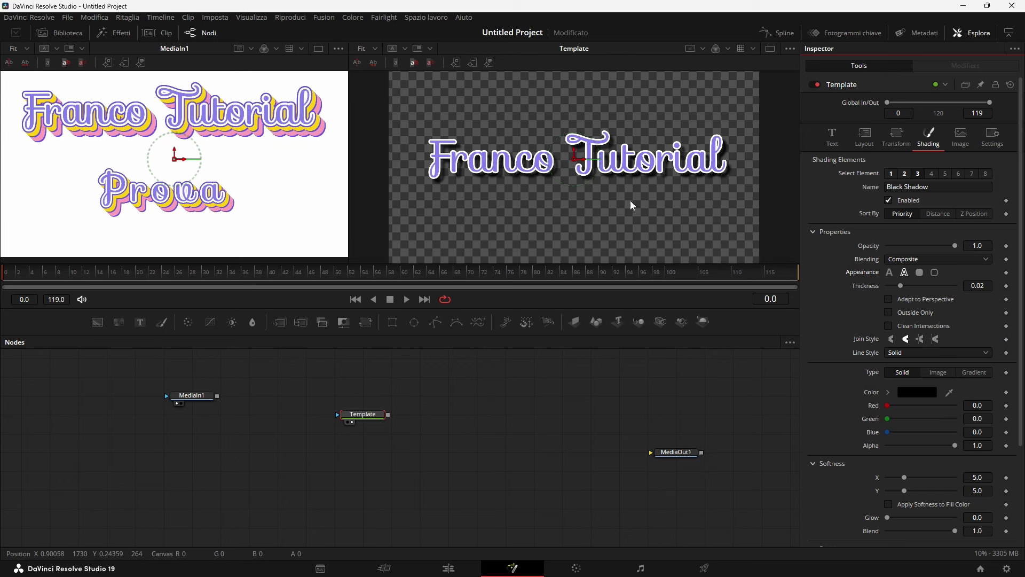
scroll(938, 369, "down", 4)
scroll(935, 378, "down", 2)
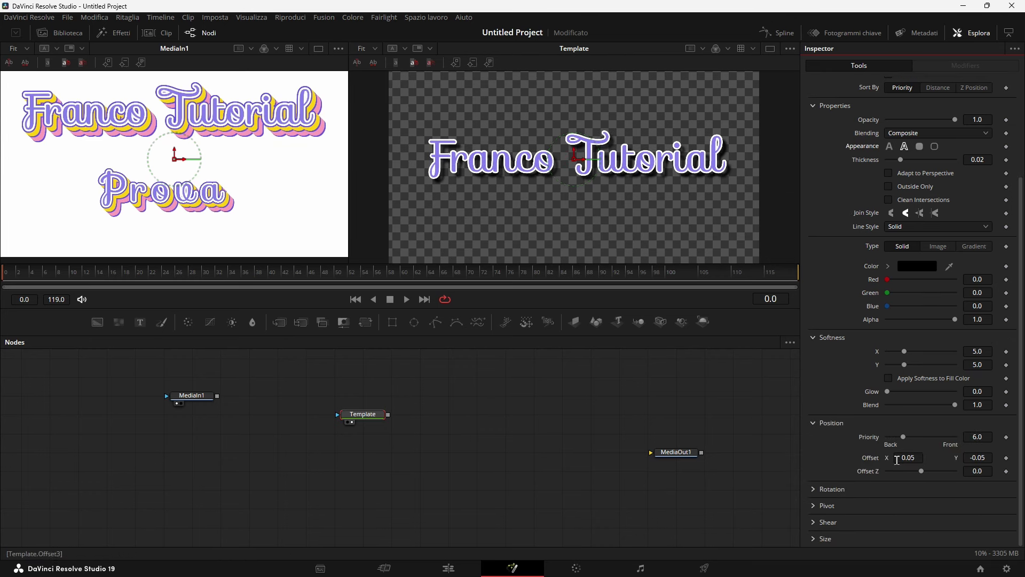
left_click(914, 457)
type("0")
left_click(983, 456)
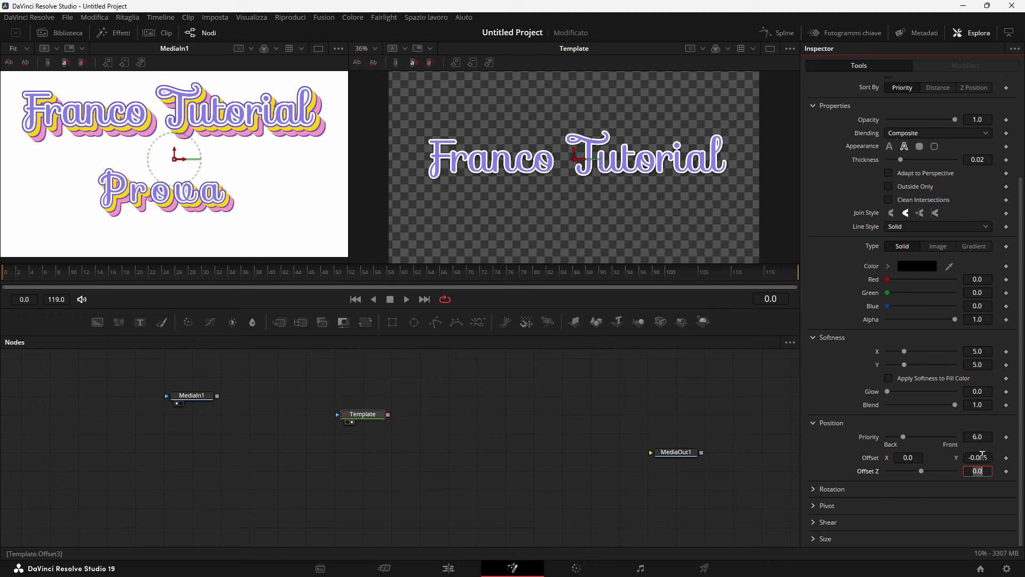
type("0")
key("Tab")
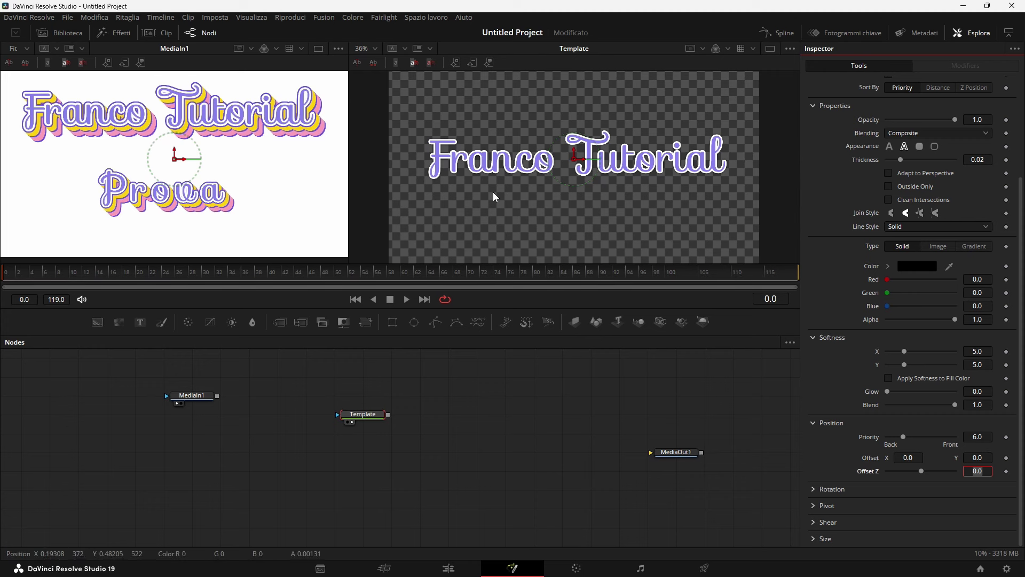
- Remove the blur from the Black Shadow outline and thicken it
left_click_drag(903, 352, 882, 346)
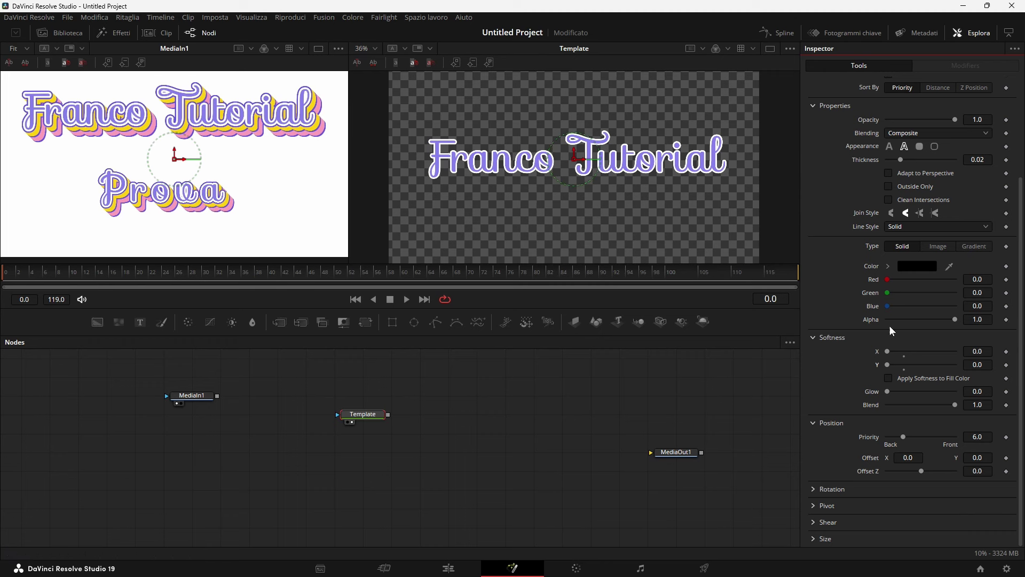
left_click_drag(901, 158, 941, 165)
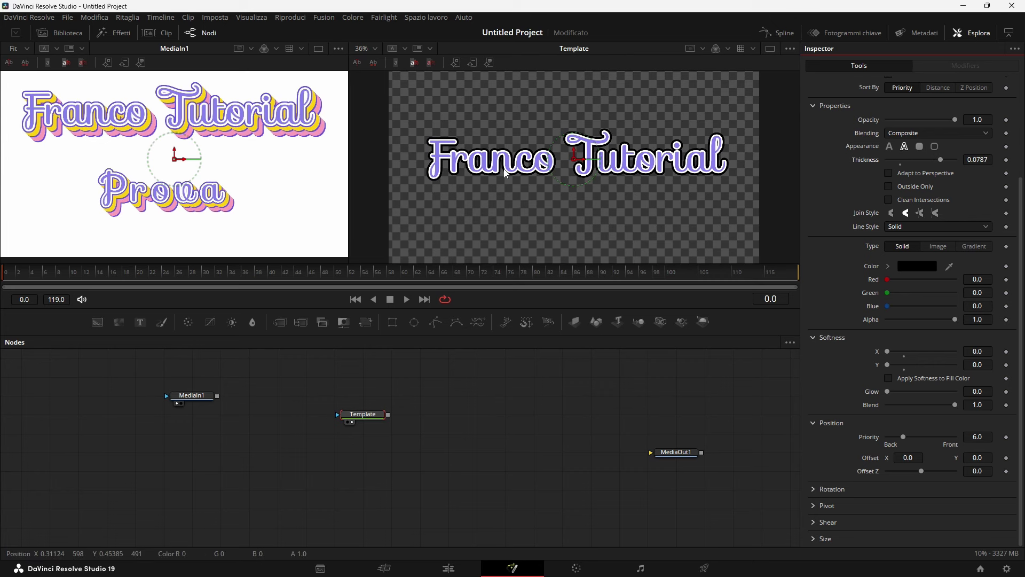
scroll(320, 157, "up", 2)
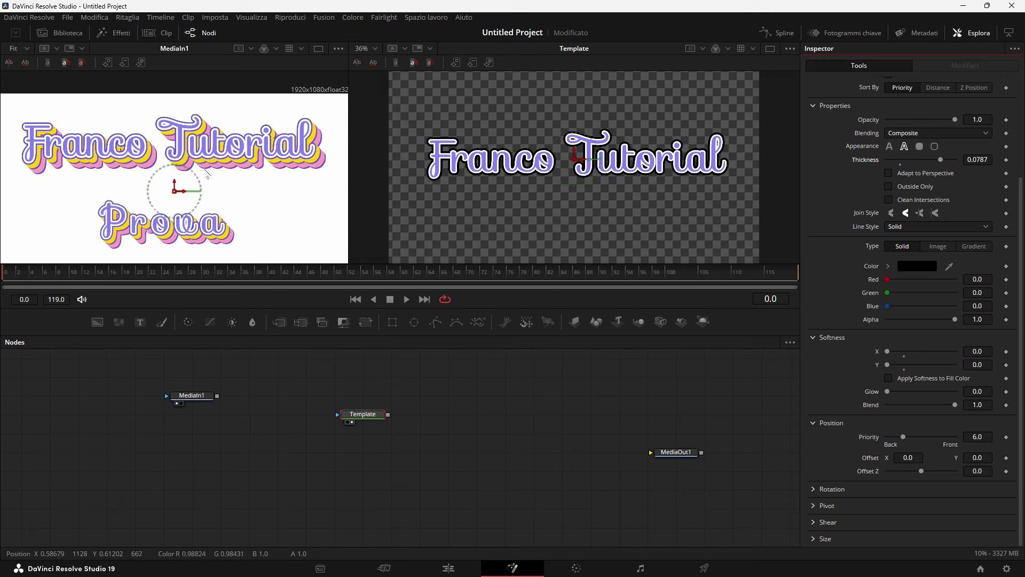
scroll(208, 184, "up", 2)
scroll(218, 200, "up", 2)
scroll(230, 216, "up", 2)
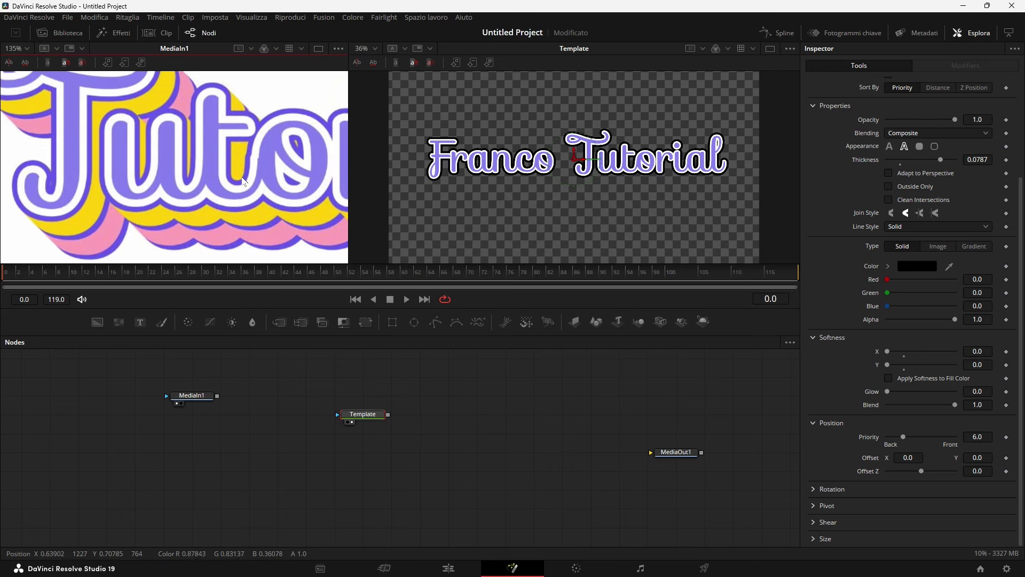
scroll(231, 215, "up", 1)
scroll(232, 213, "up", 2)
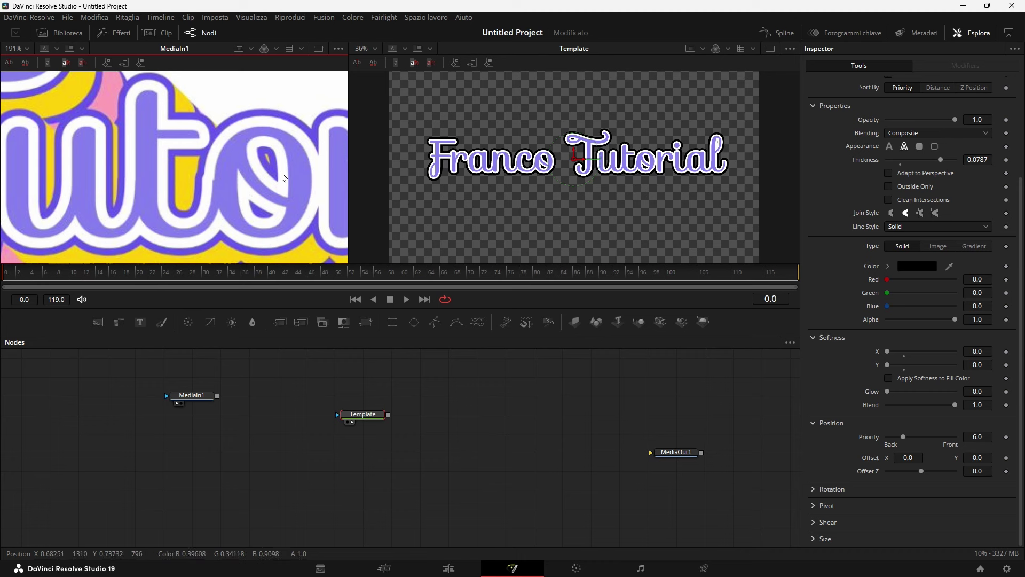
- Color the outer outline with purple sampled from the reference, then fit the reference frame
left_click(949, 265)
left_click_drag(949, 265, 300, 114)
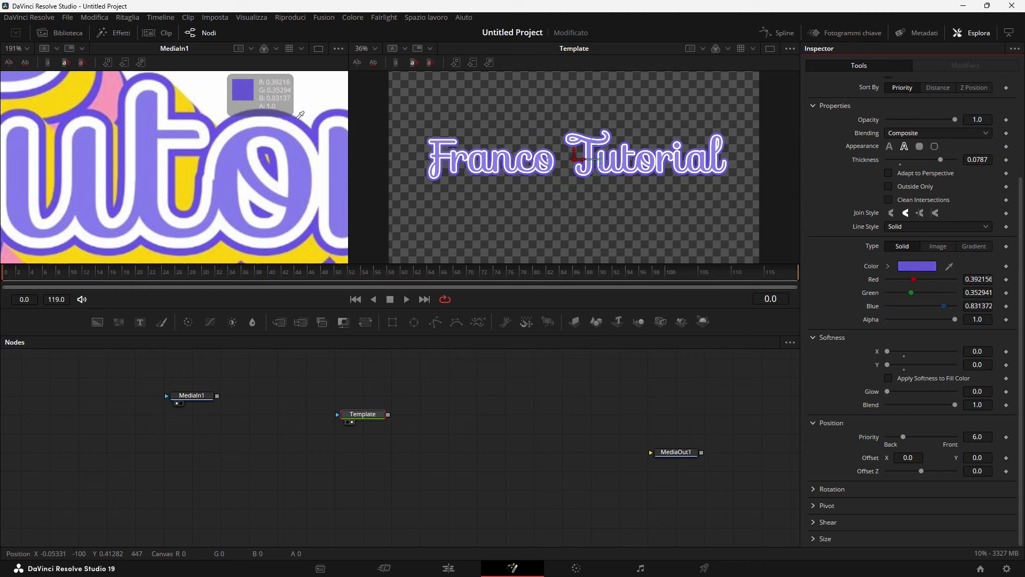
left_click_drag(300, 115, 299, 119)
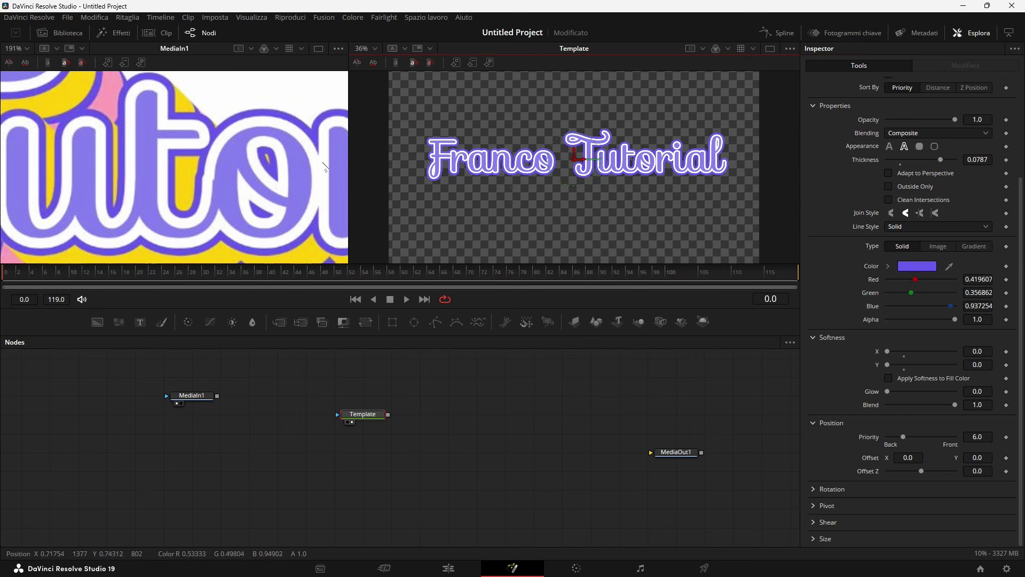
key("ctrl+f")
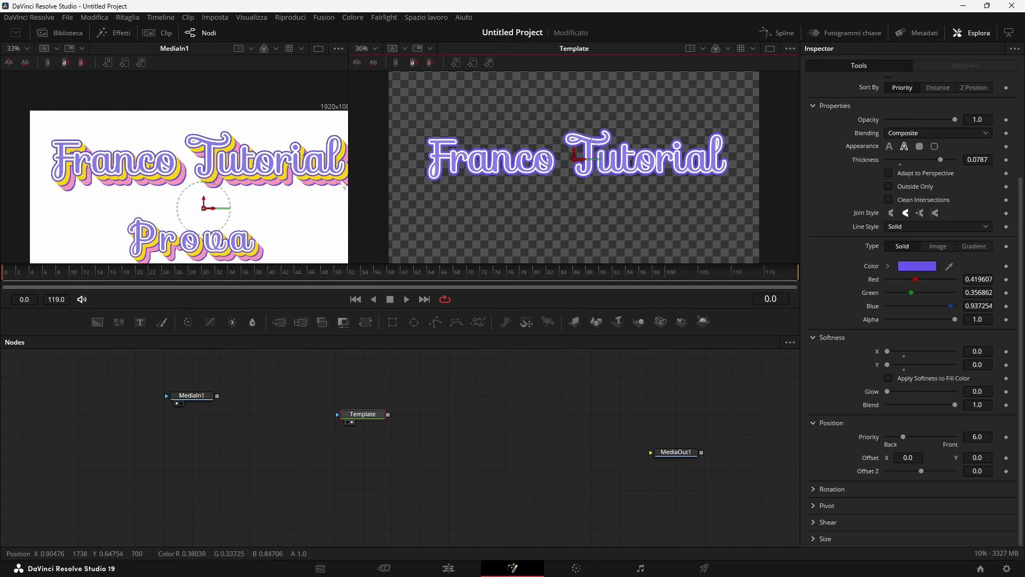
scroll(313, 188, "up", 2)
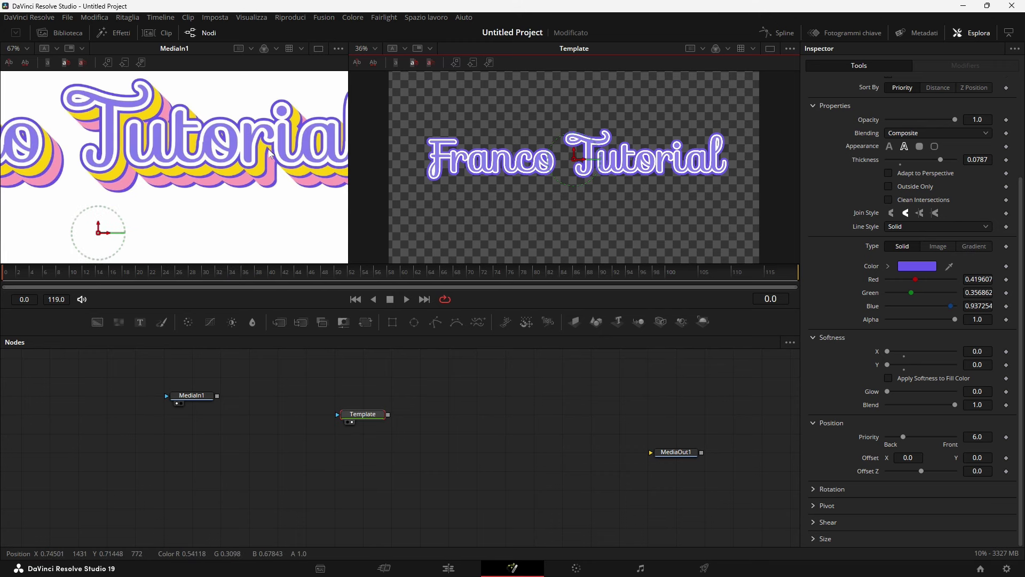
scroll(880, 200, "up", 3)
left_click(904, 174)
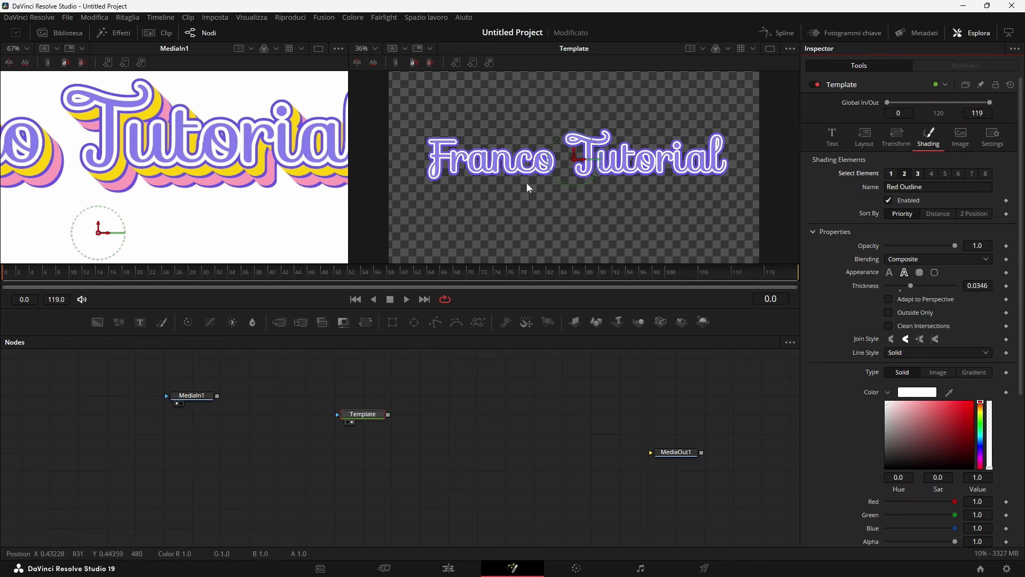
- Select shading element 2, Red Outline (white, 0.0346), and zoom the Template viewer to inspect it
scroll(526, 183, "up", 5)
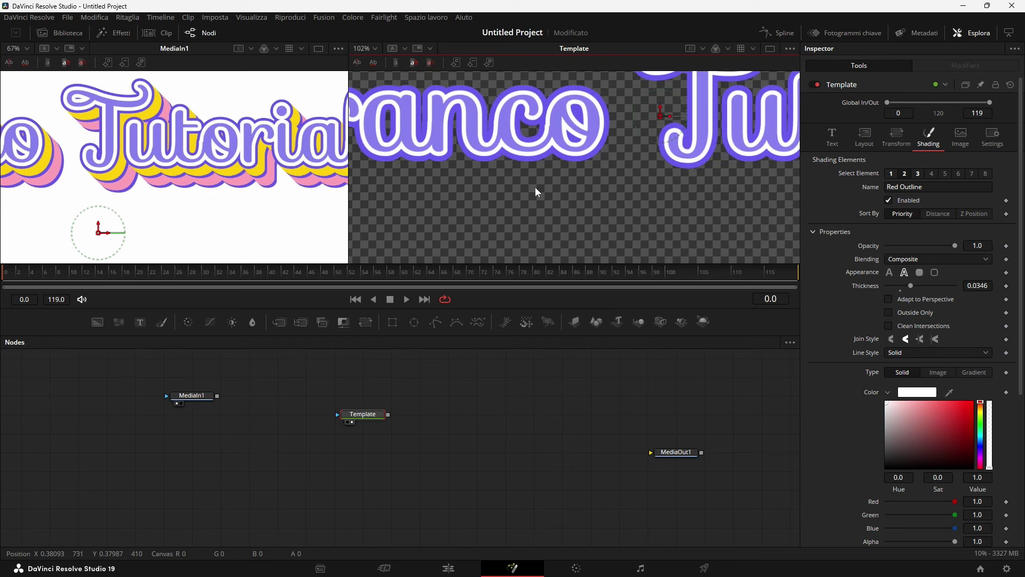
left_click_drag(535, 187, 531, 209)
scroll(947, 436, "down", 4)
scroll(944, 432, "down", 4)
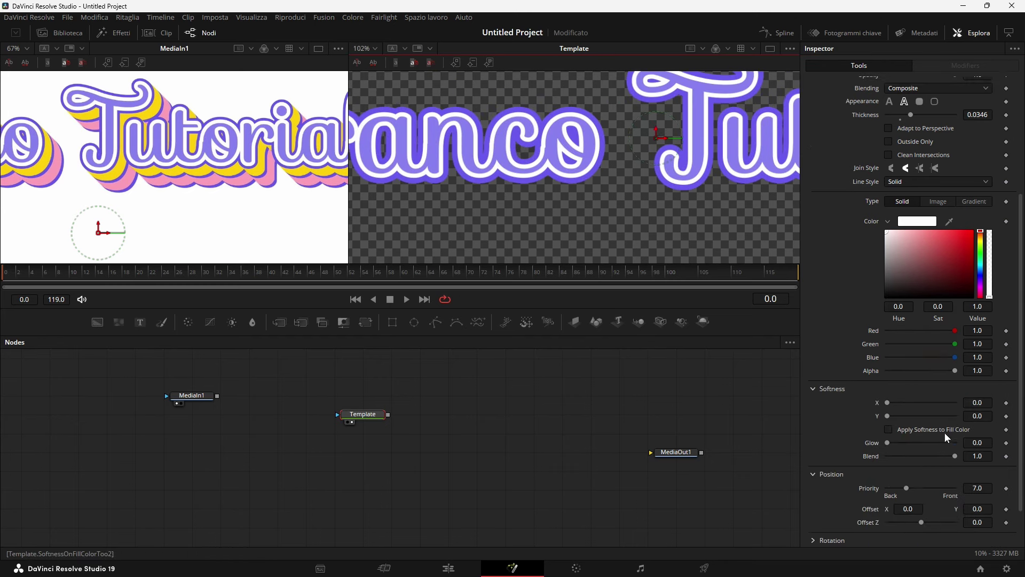
scroll(944, 432, "down", 1)
left_click(880, 425)
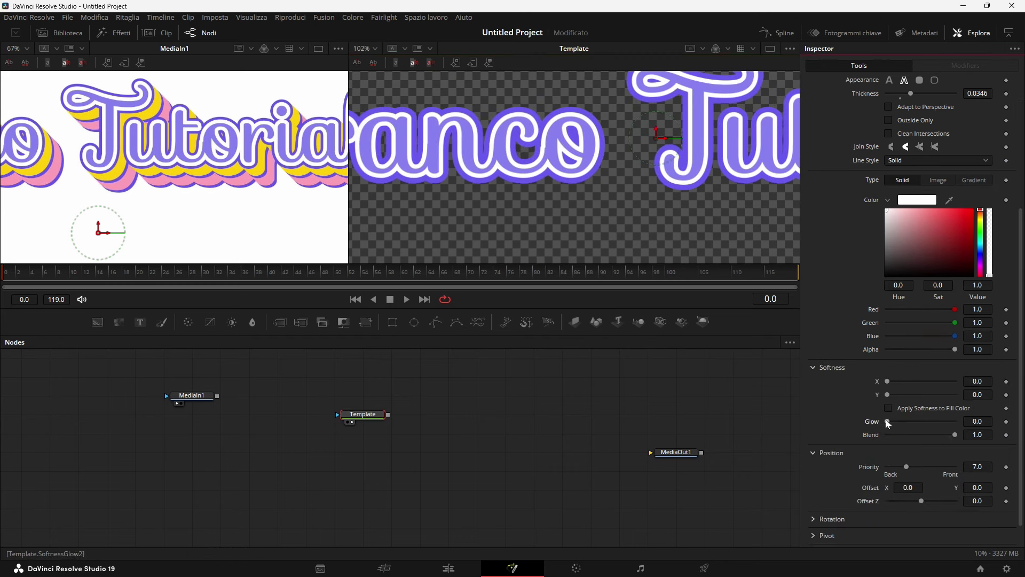
scroll(578, 178, "down", 3)
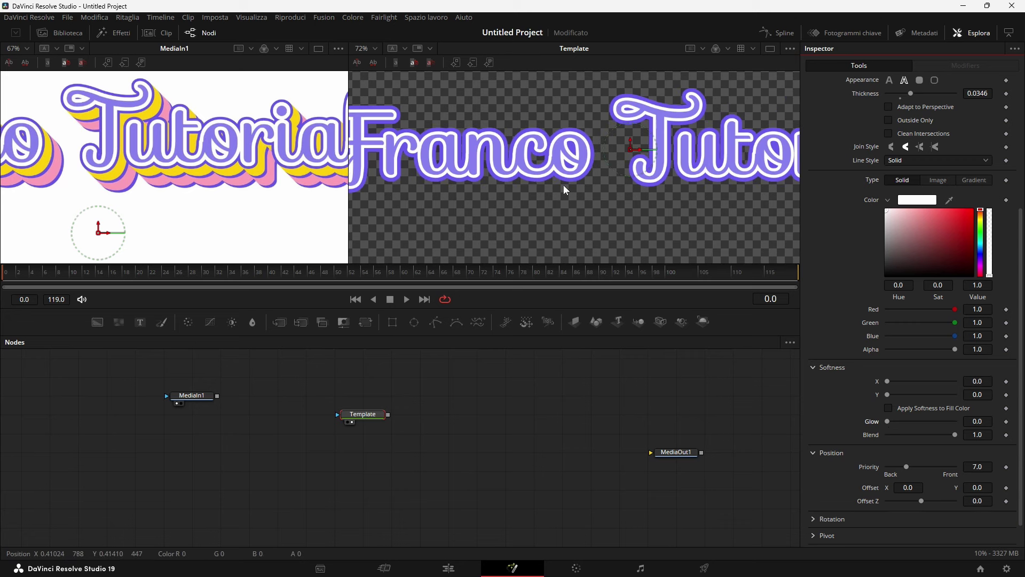
scroll(582, 220, "up", 1)
scroll(582, 219, "left", 1)
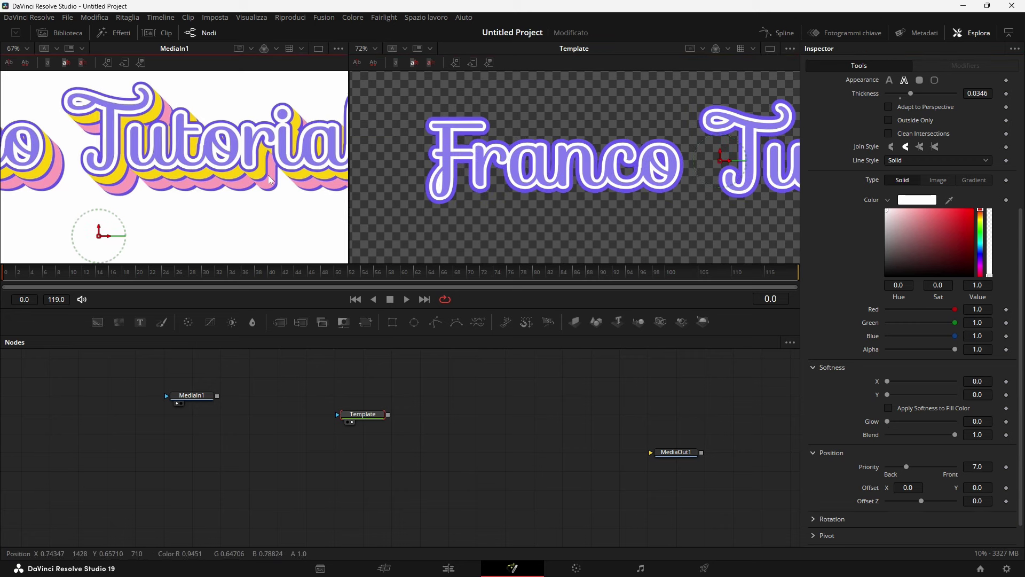
scroll(273, 188, "up", 2)
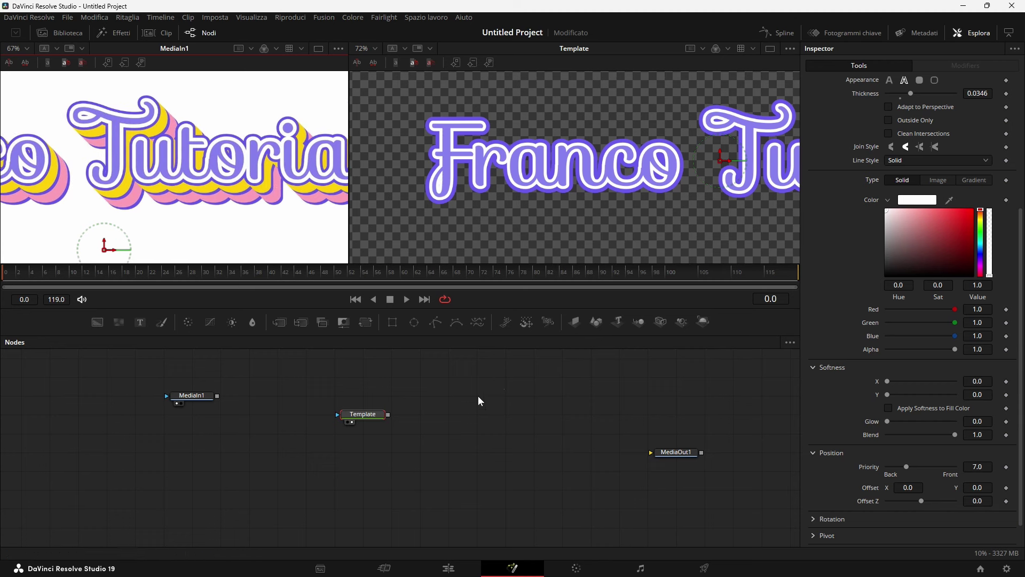
scroll(949, 172, "up", 4)
scroll(949, 172, "up", 1)
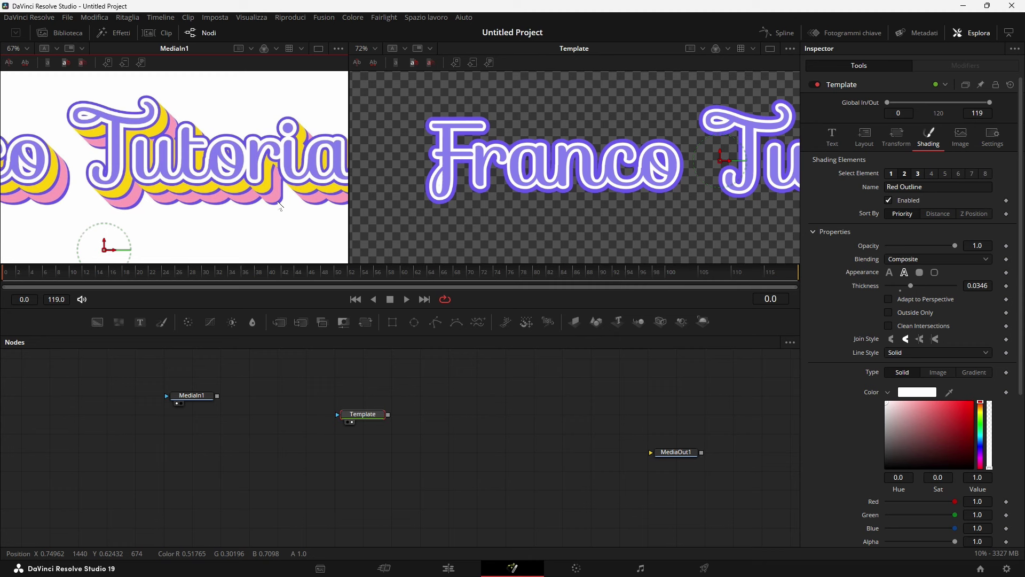
- Enable the Blue Border element as an outline offset by -0.067 and pushed down, then disable it
left_click(929, 173)
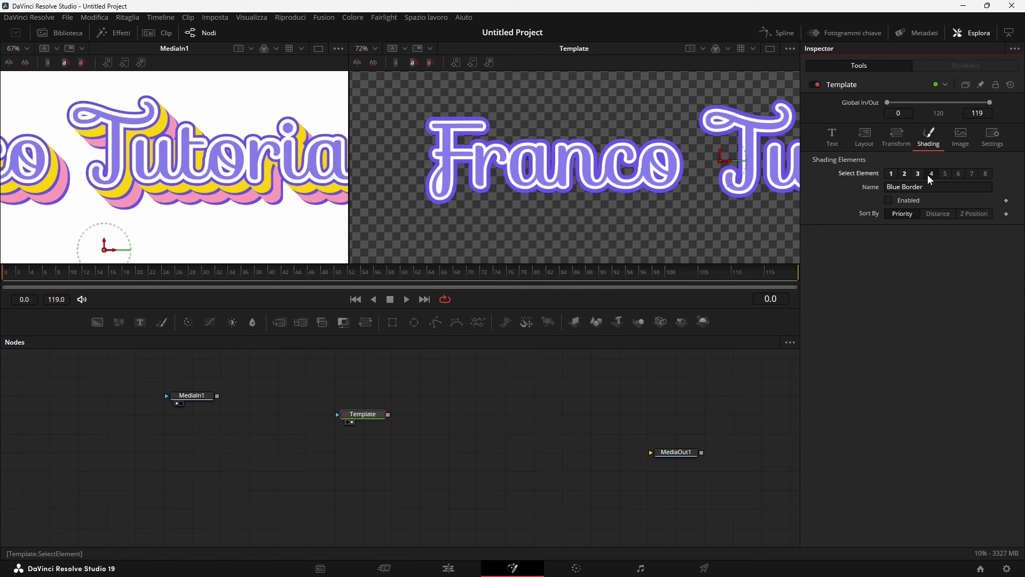
left_click(887, 201)
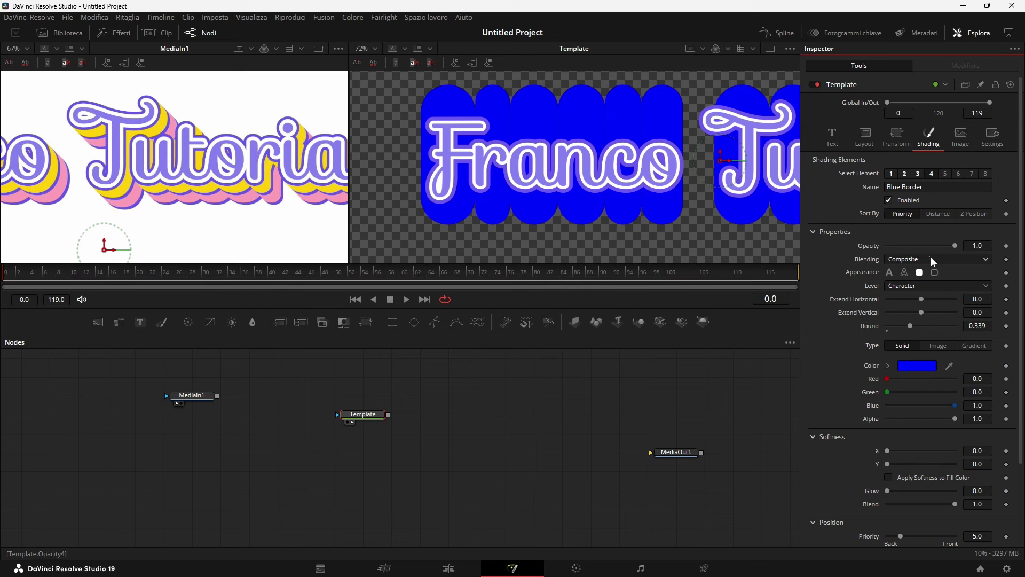
left_click(903, 272)
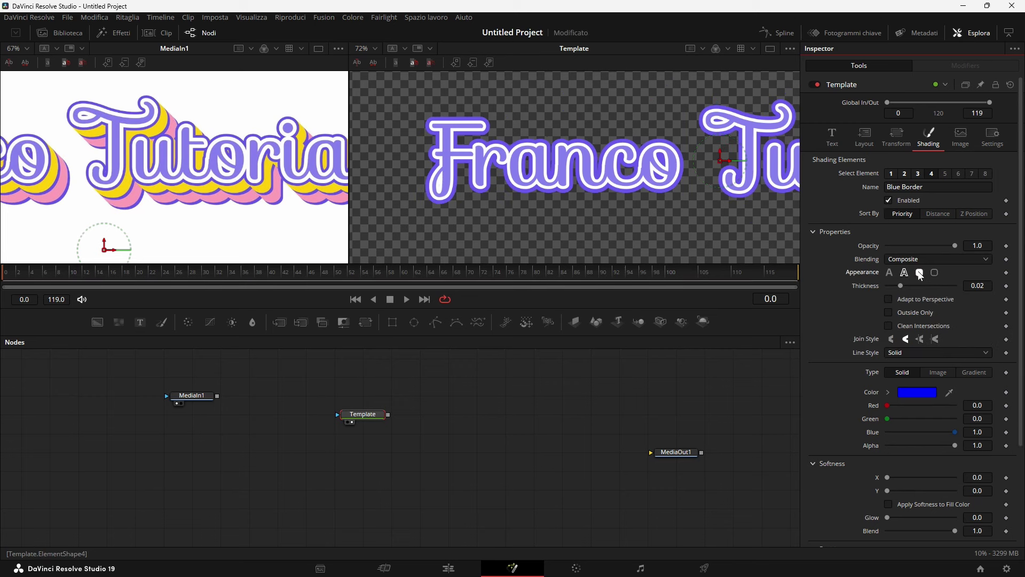
type("0.08")
key("Tab")
type("-0.067")
key("Return")
key("Down")
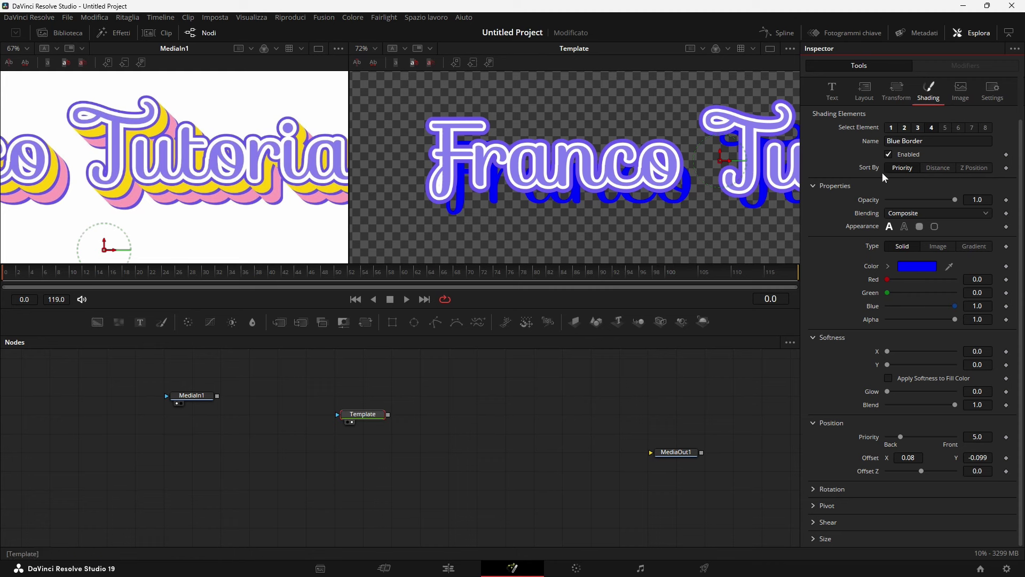
left_click(887, 154)
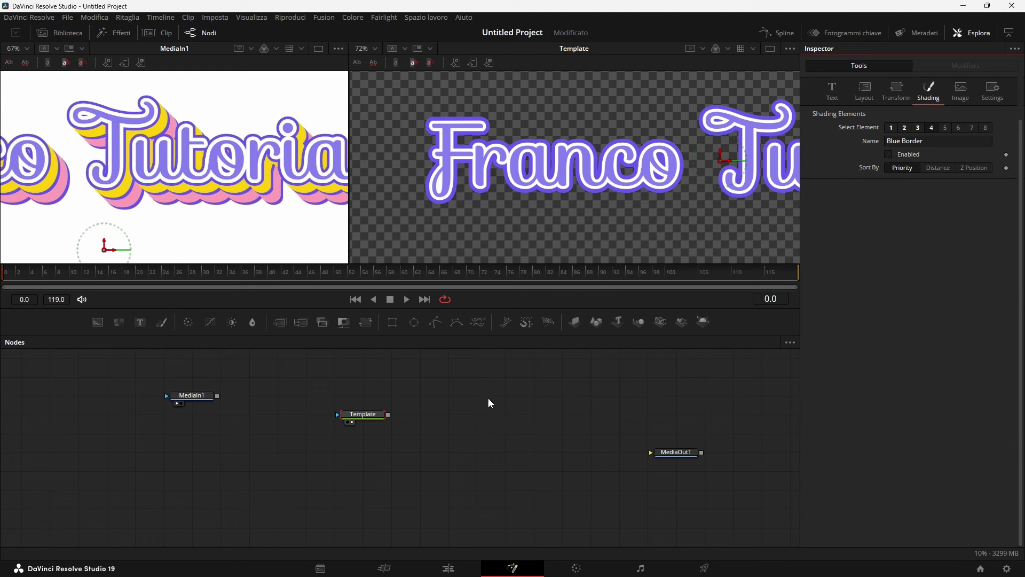
scroll(588, 219, "down", 2)
- Zoom out the Template viewer and nudge the Template node right and up in the node graph
scroll(552, 192, "down", 1)
scroll(525, 187, "down", 2)
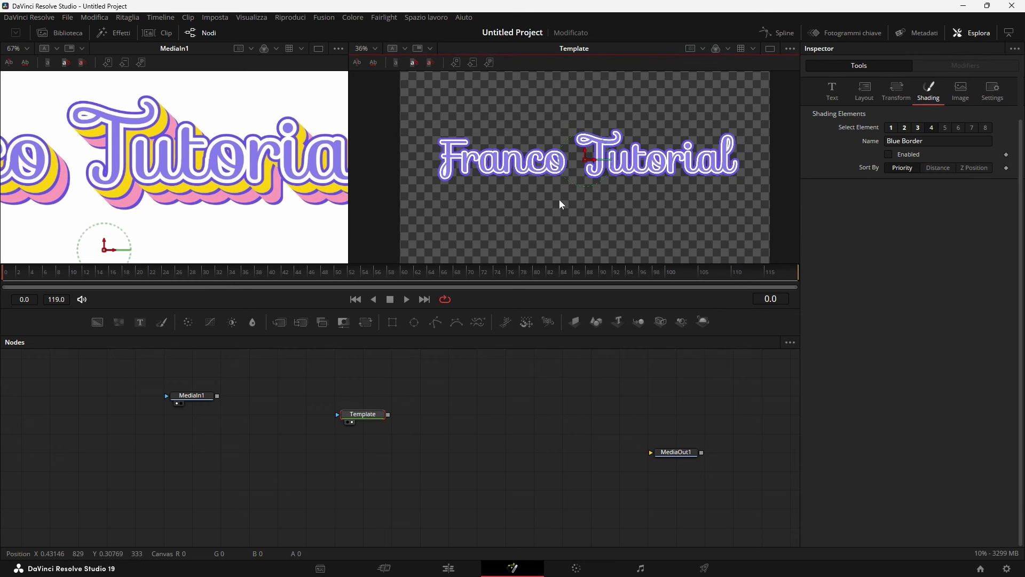
left_click_drag(360, 418, 388, 417)
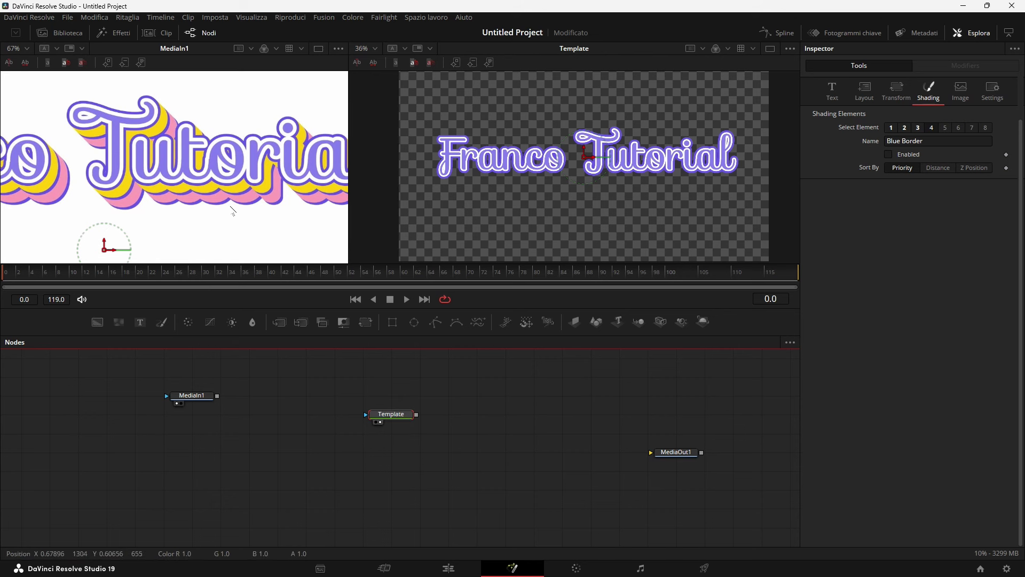
left_click_drag(389, 415, 388, 396)
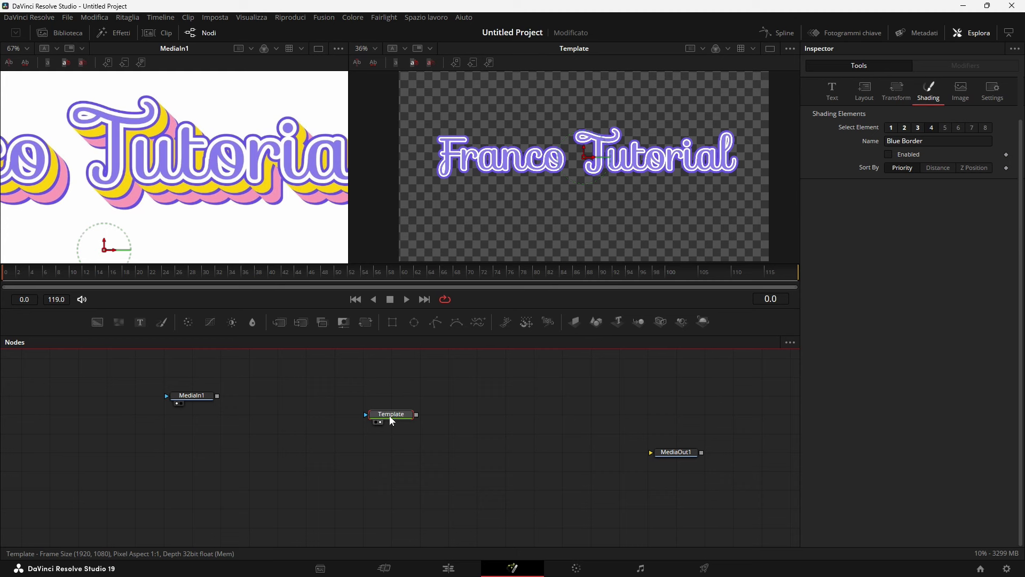
right_click(391, 416)
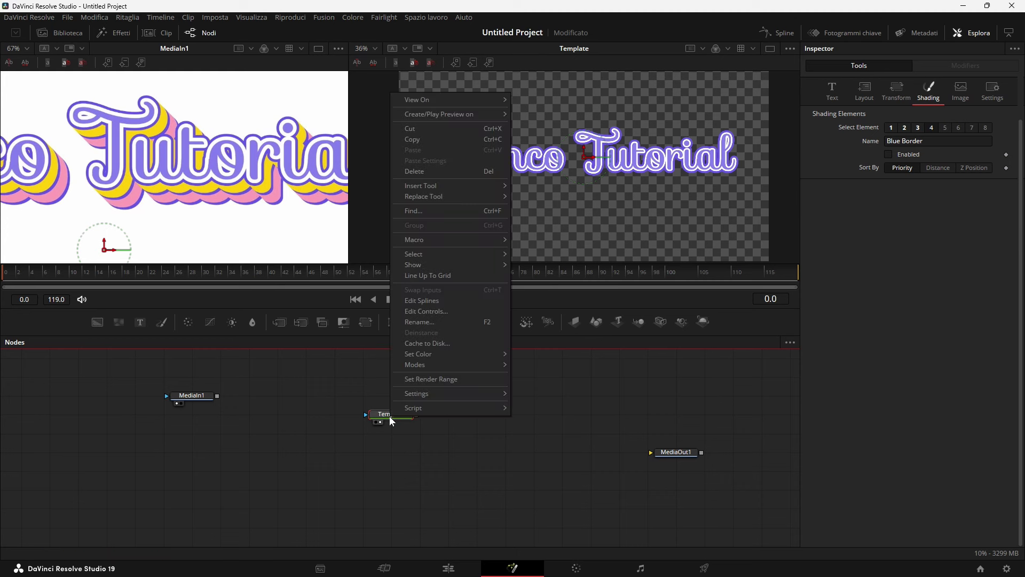
- Copy the Template node and paste it into empty node space as a linked instance, Instance_Template
left_click(439, 139)
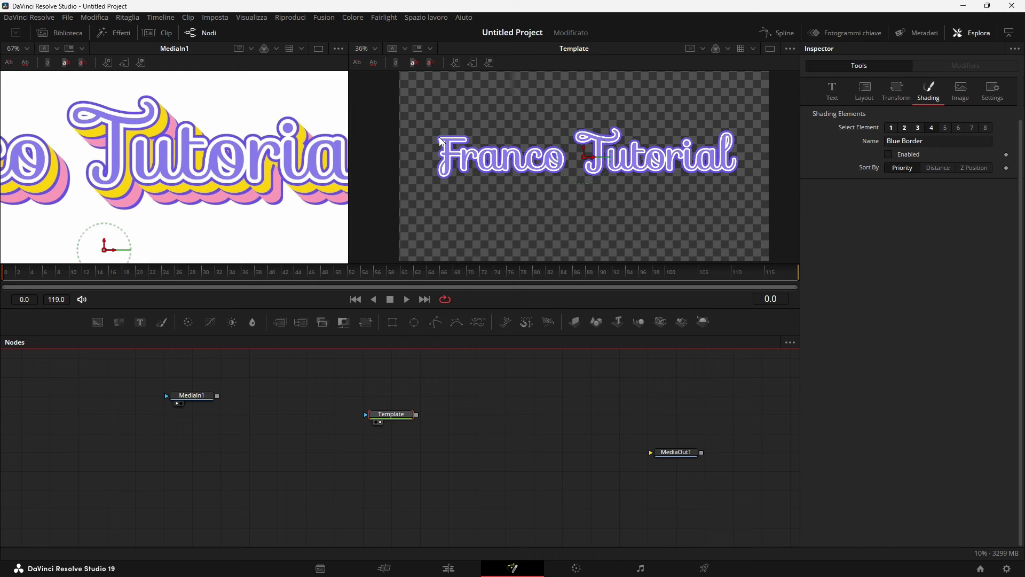
right_click(314, 437)
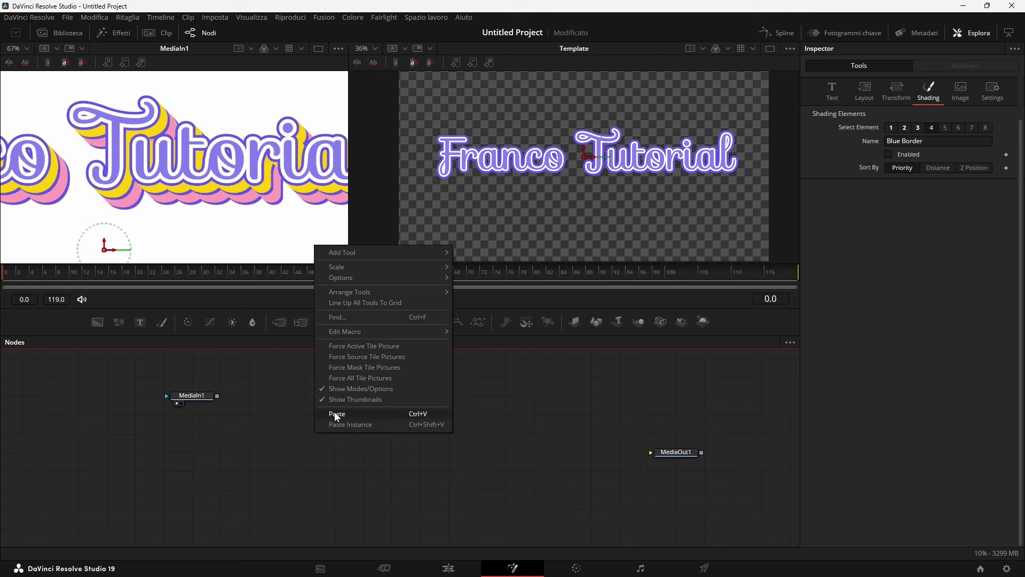
left_click(367, 424)
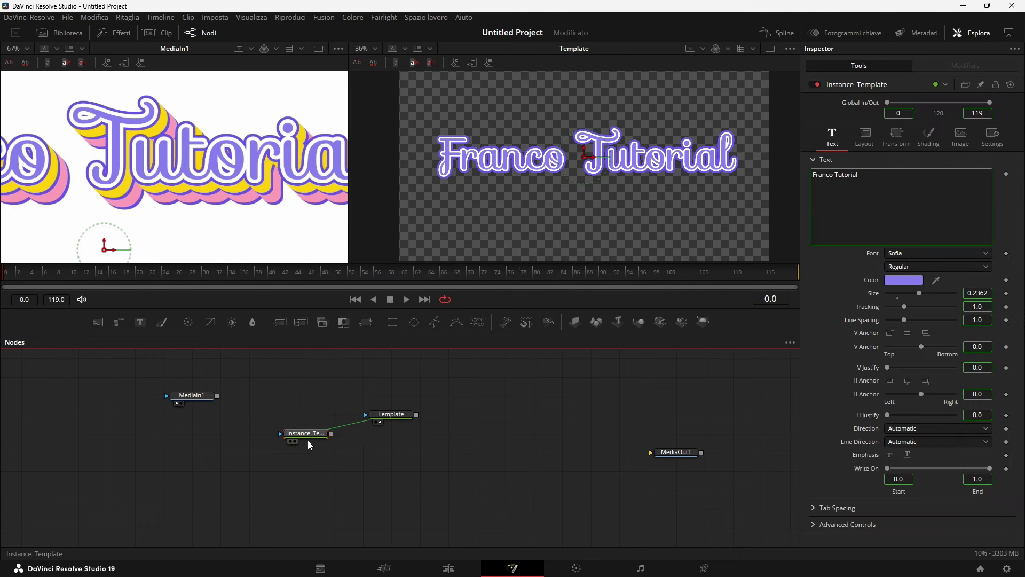
- Show Instance_Template fitted in the left viewer, raise Template above it, and open its Shading settings
key("1")
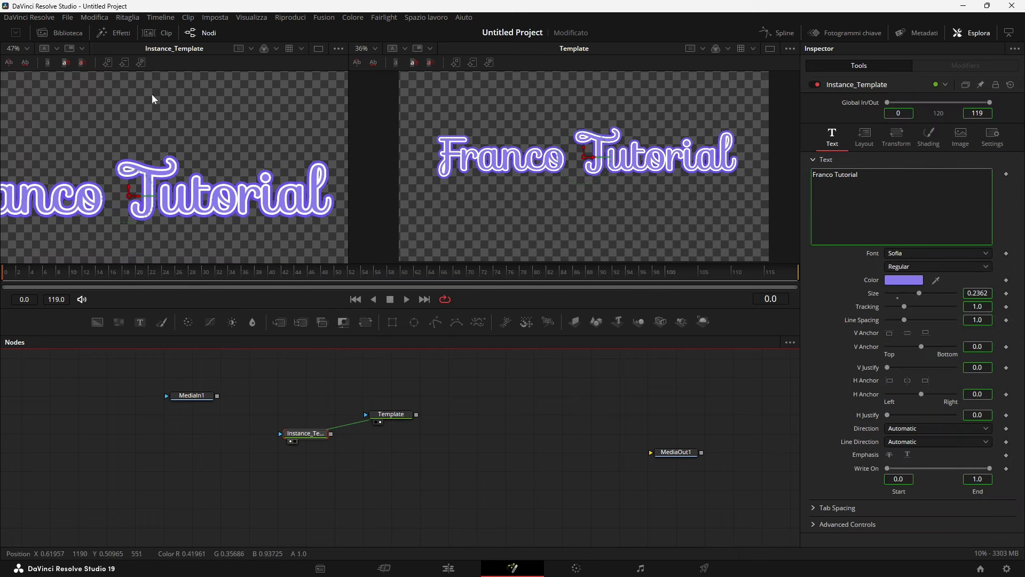
key("shift+f")
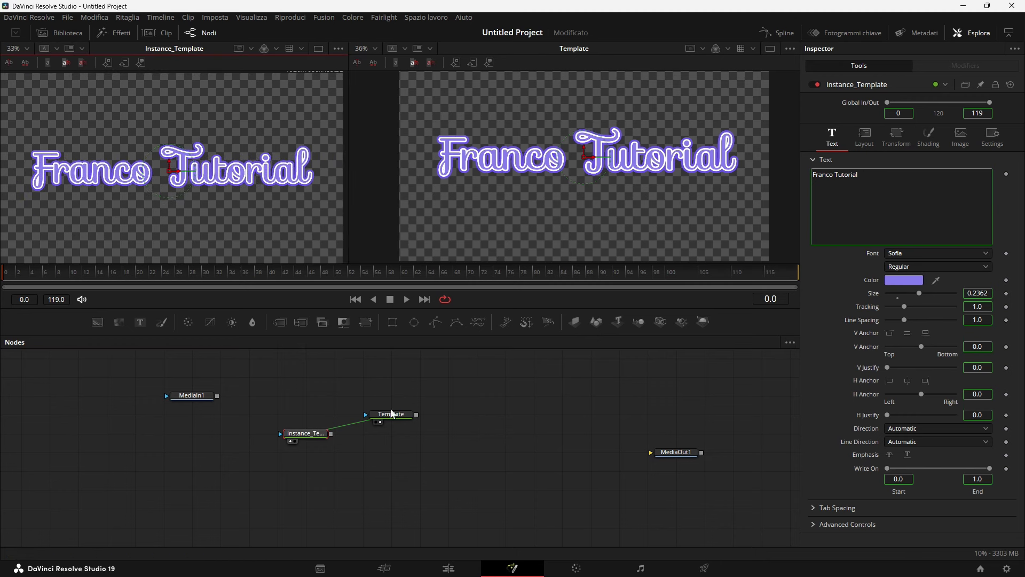
left_click_drag(398, 415, 397, 396)
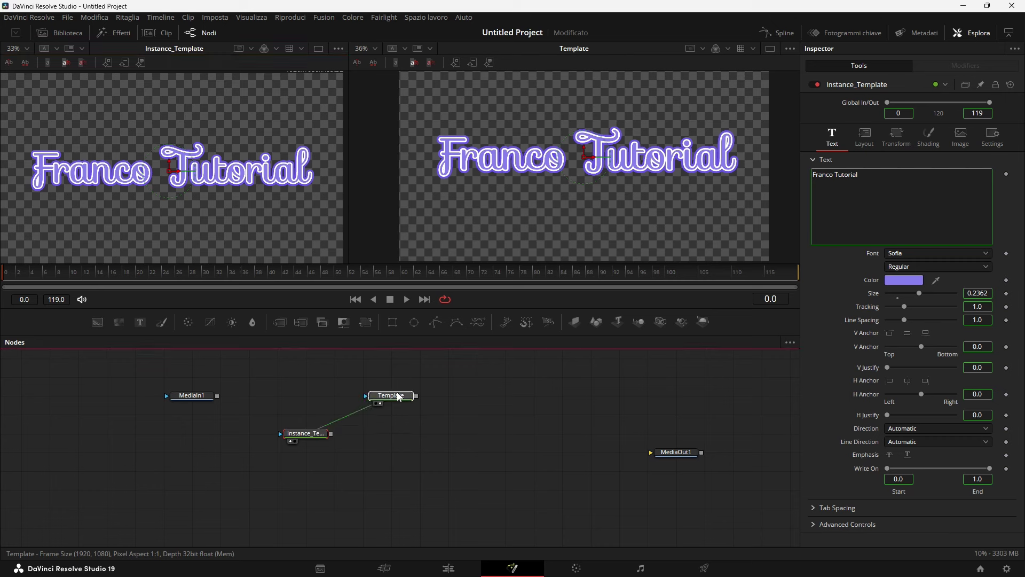
left_click(303, 434)
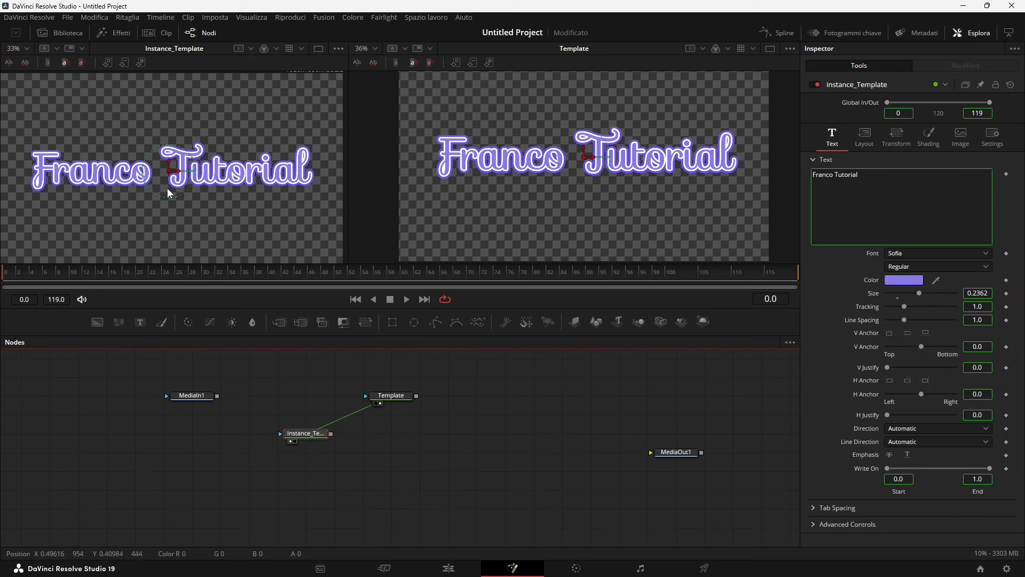
scroll(221, 190, "up", 2)
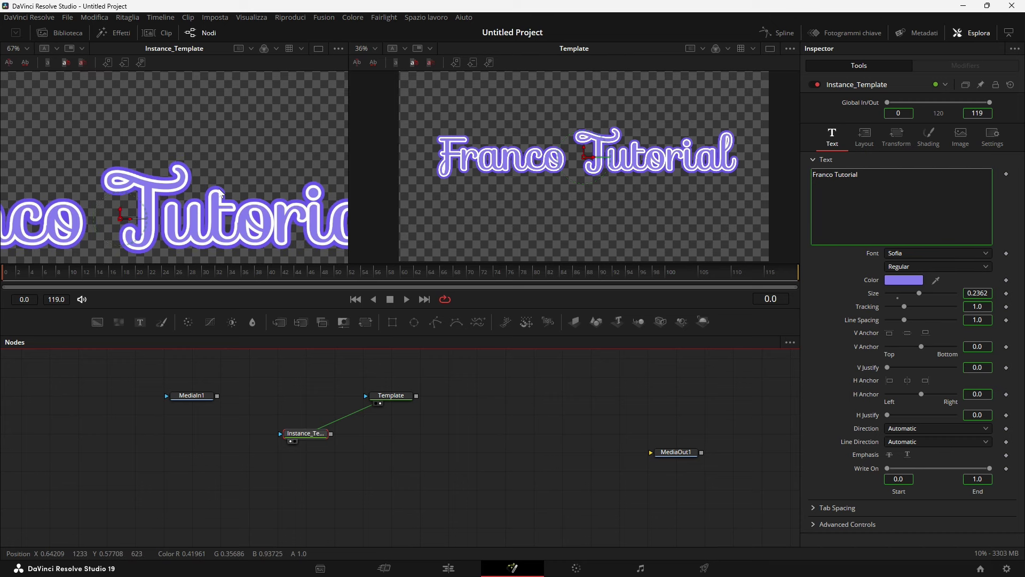
scroll(220, 192, "down", 2)
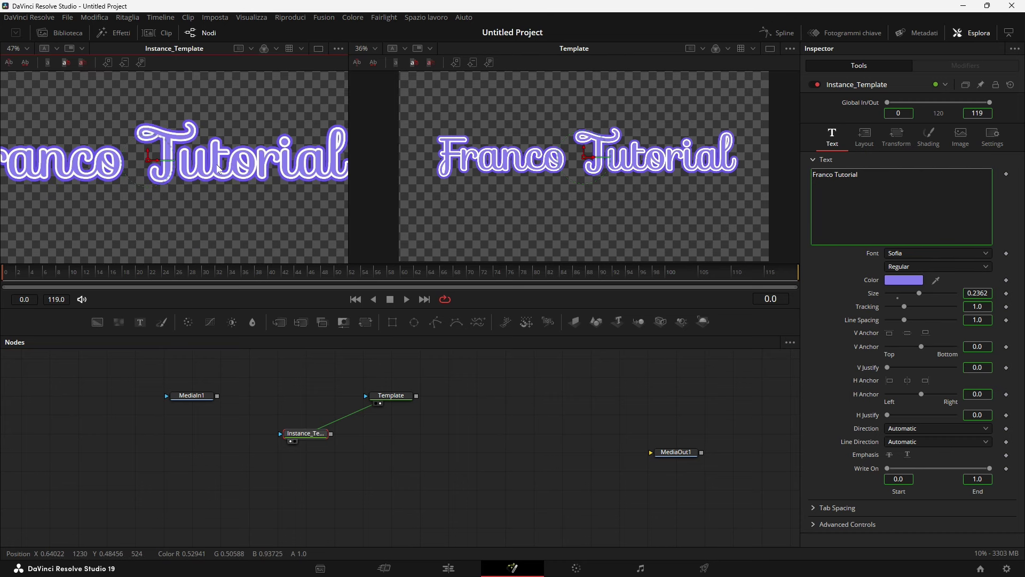
left_click(929, 137)
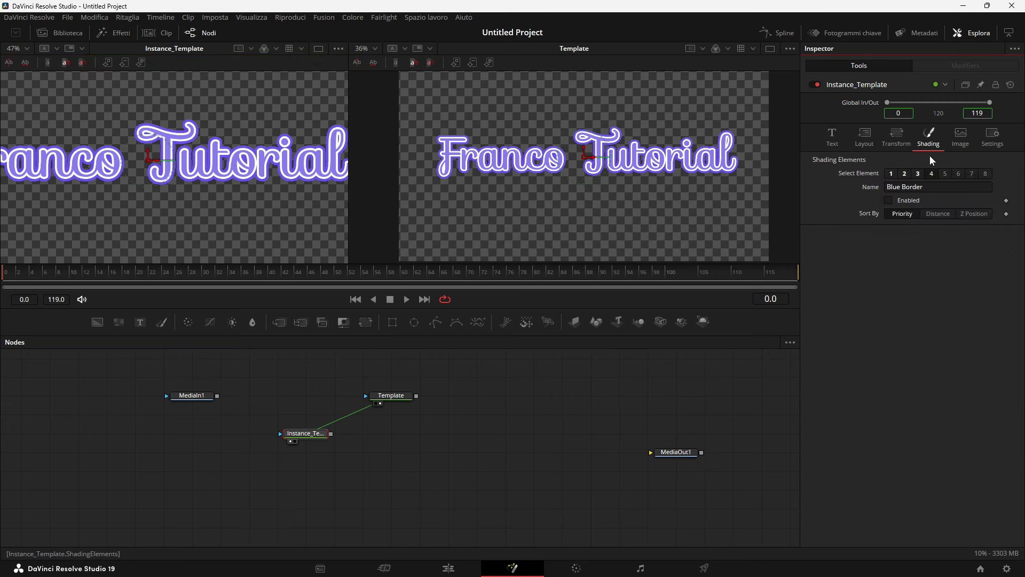
- Browse the shading elements, view the MediaIn1 reference, and try then undo a red fill change on Instance_Template
left_click(890, 173)
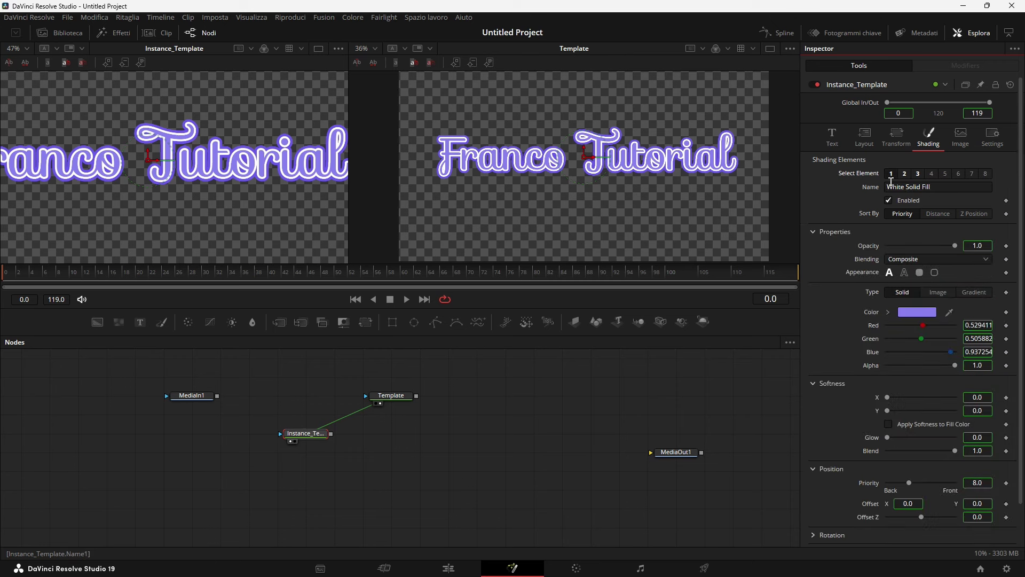
left_click(918, 174)
left_click(193, 396)
key("1")
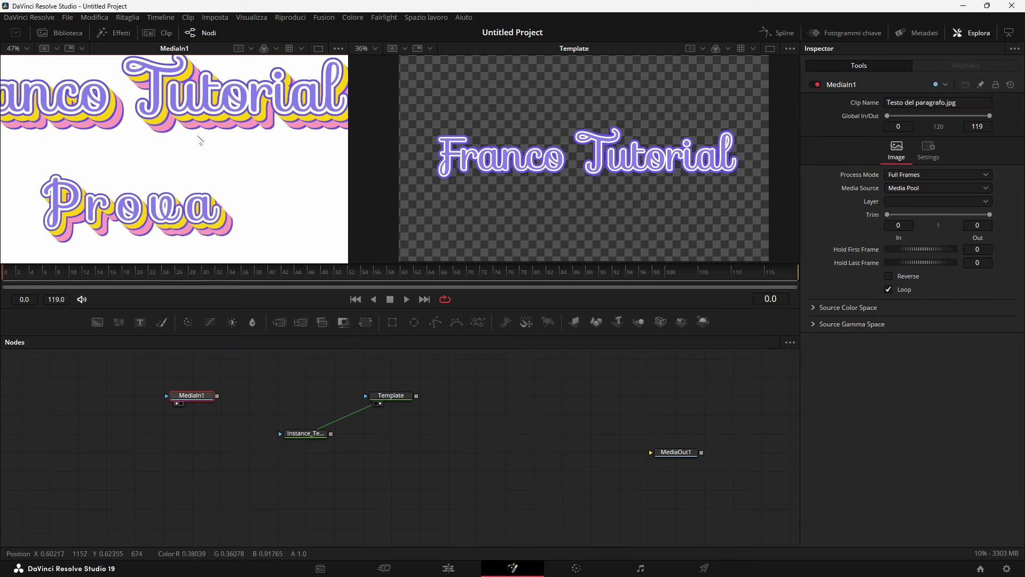
left_click(300, 432)
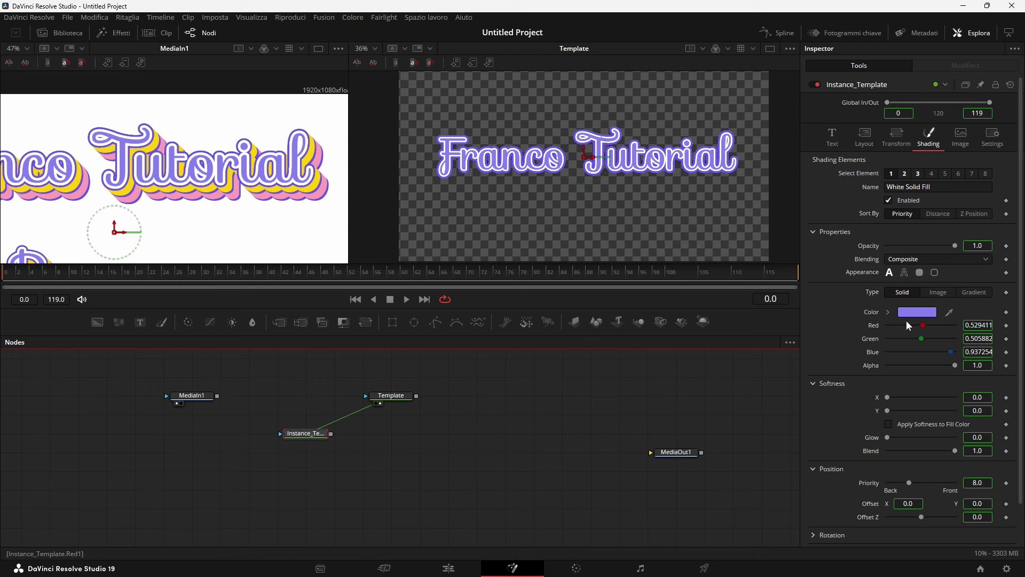
mouse_move(922, 325)
left_mouse_down()
mouse_move(935, 324)
mouse_move(909, 327)
left_mouse_up()
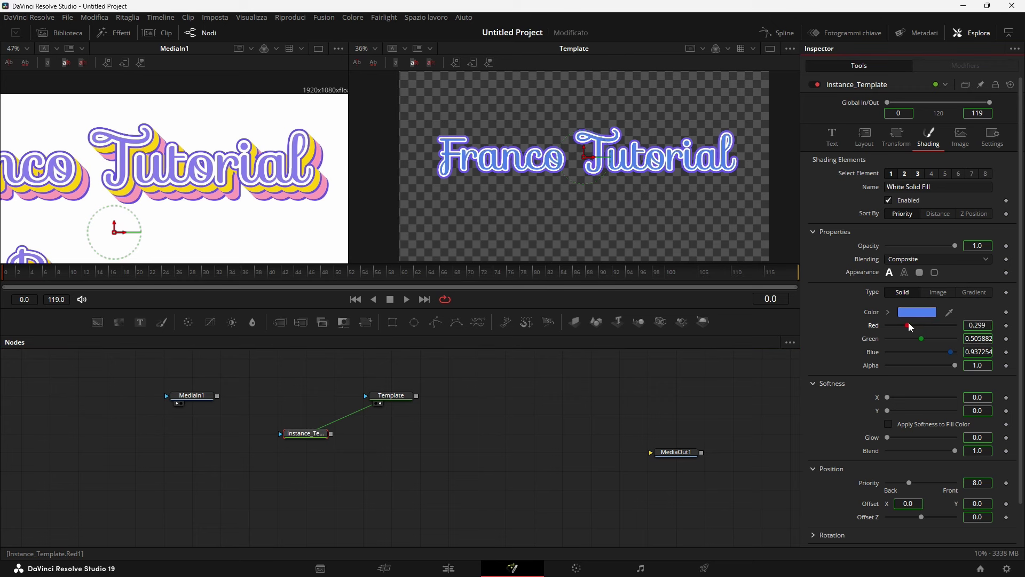
key("ctrl+z")
left_click(307, 433)
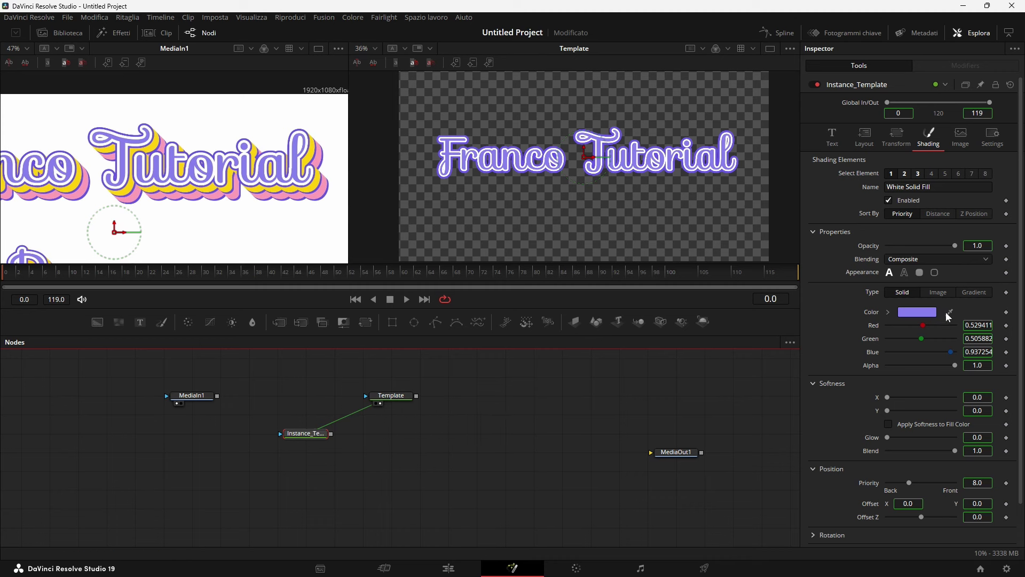
left_click(871, 316)
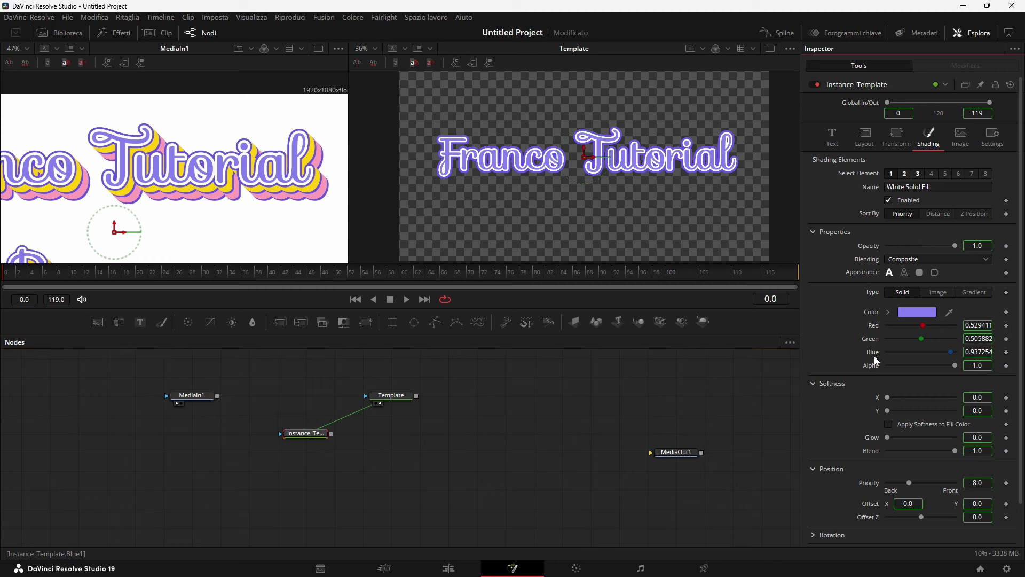
- Deinstance the instance fill's Red, Green and Blue channels and raise Red to 0.709
right_click(876, 324)
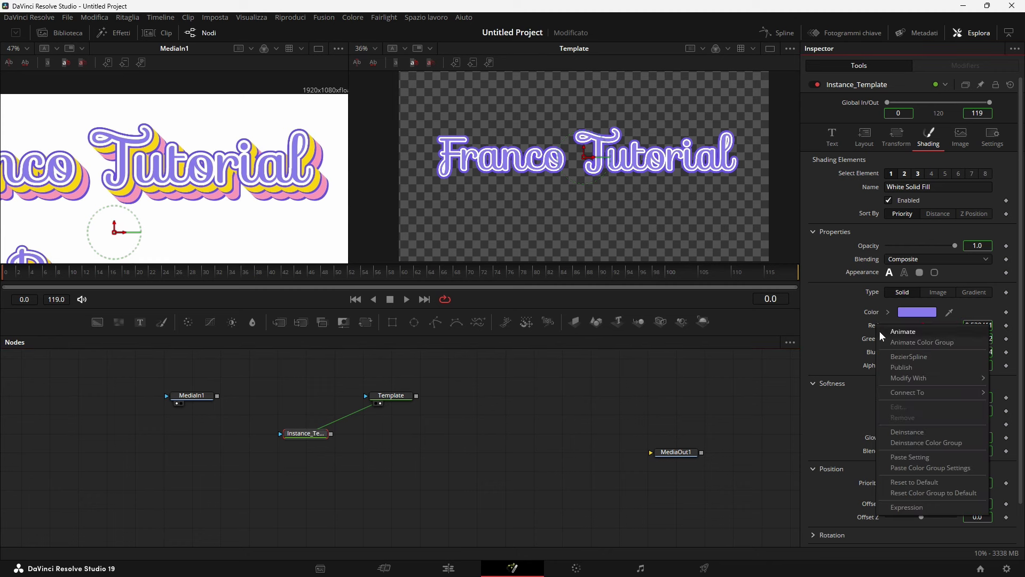
left_click(927, 431)
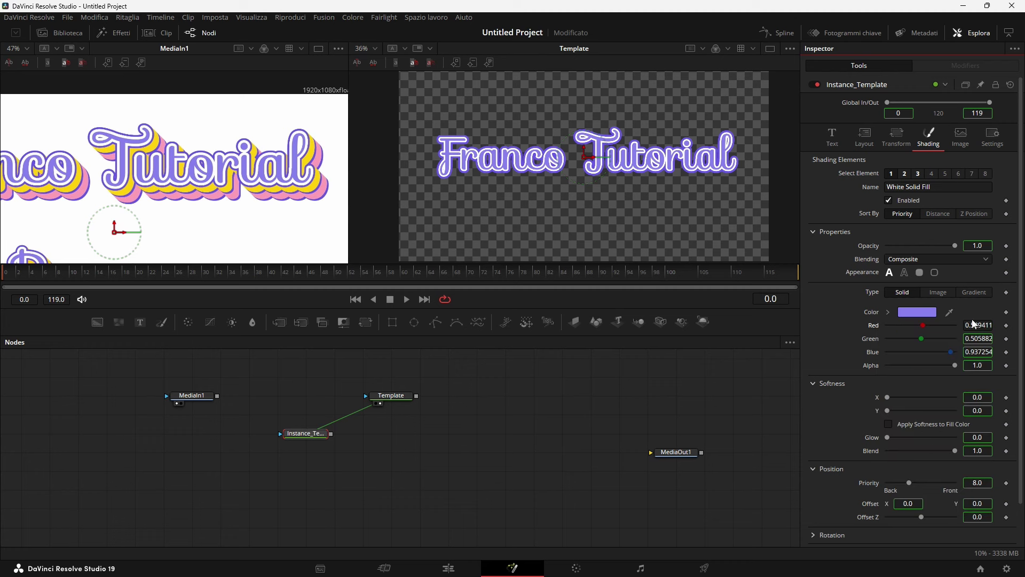
right_click(866, 341)
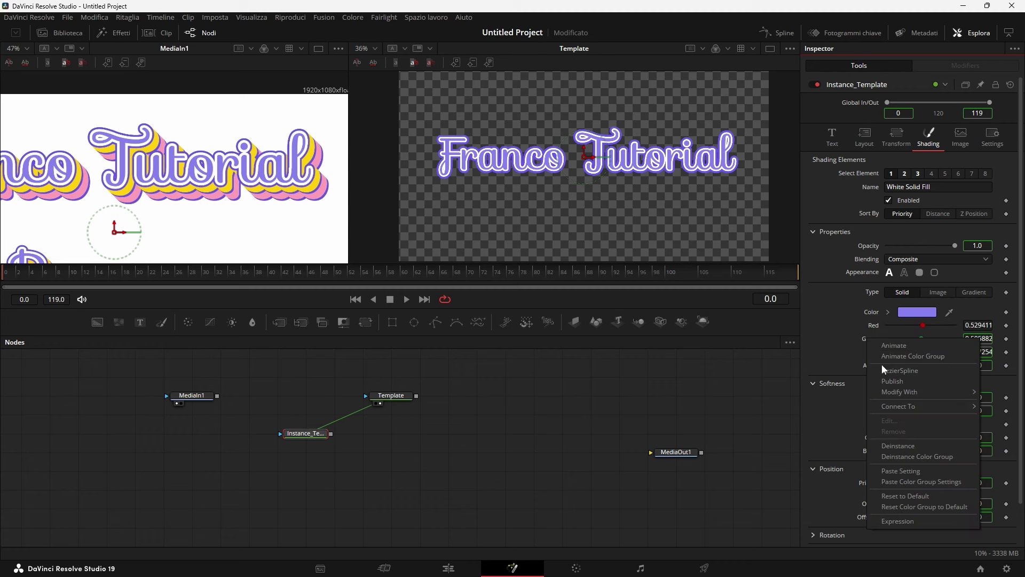
left_click(908, 447)
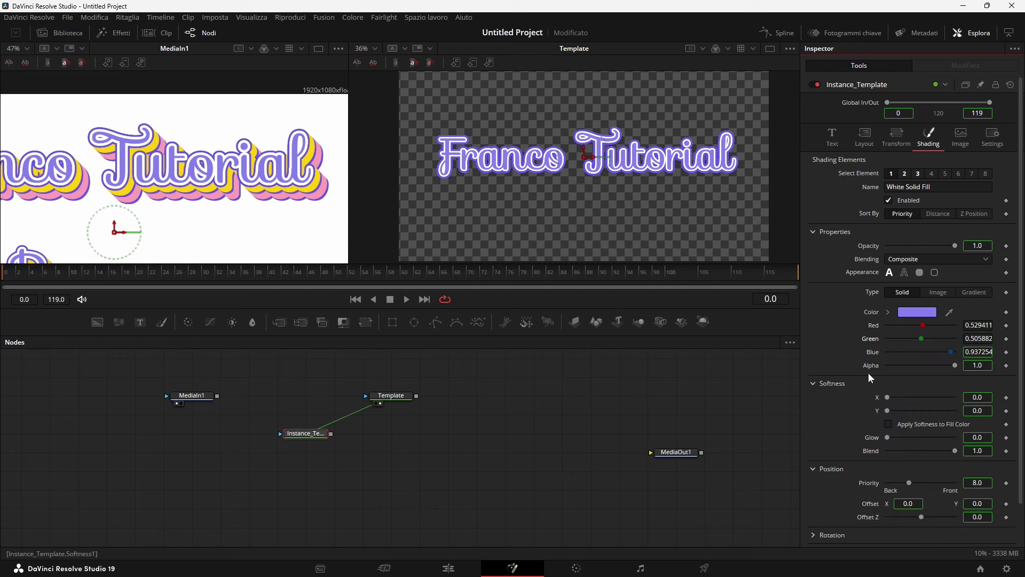
right_click(870, 350)
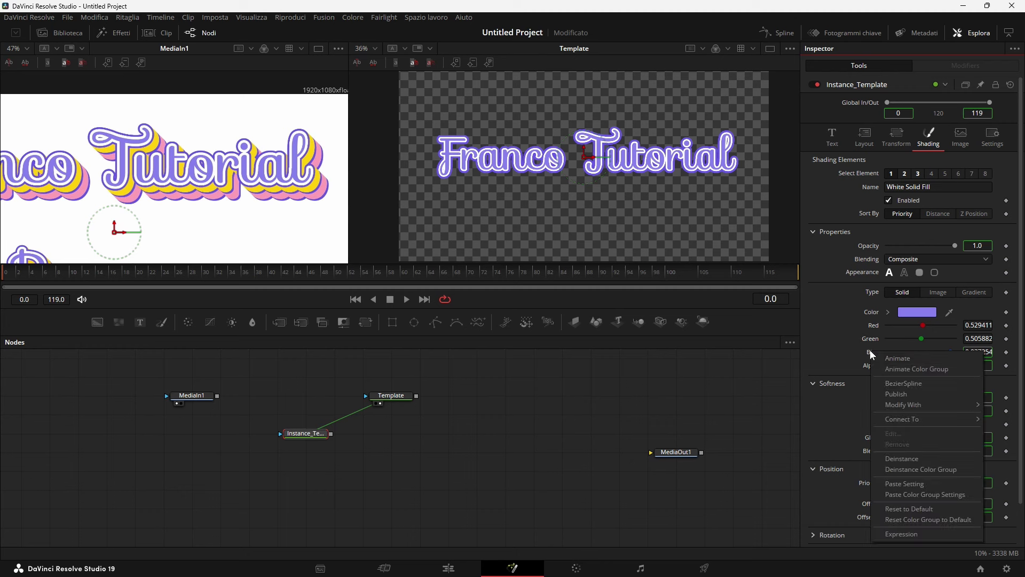
left_click(892, 457)
mouse_move(924, 324)
left_mouse_down()
mouse_move(951, 328)
mouse_move(899, 329)
left_mouse_up()
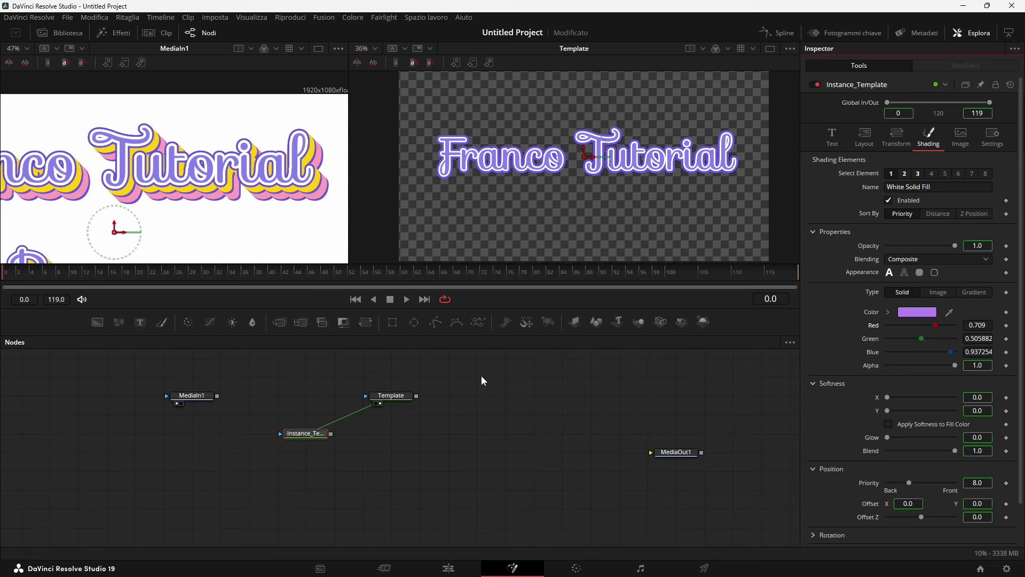
left_click(299, 439)
- Drop the instance fill's Blue and Green to 0 and compare it with the original Template
left_click(294, 440)
left_click(950, 352)
left_click_drag(950, 353, 851, 344)
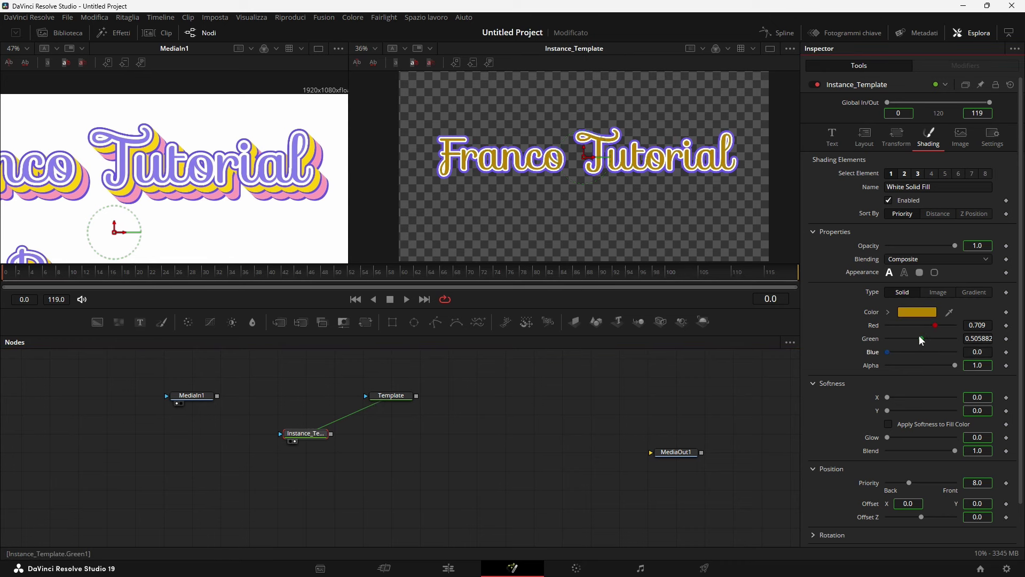
left_click_drag(919, 337, 842, 325)
left_click(384, 396)
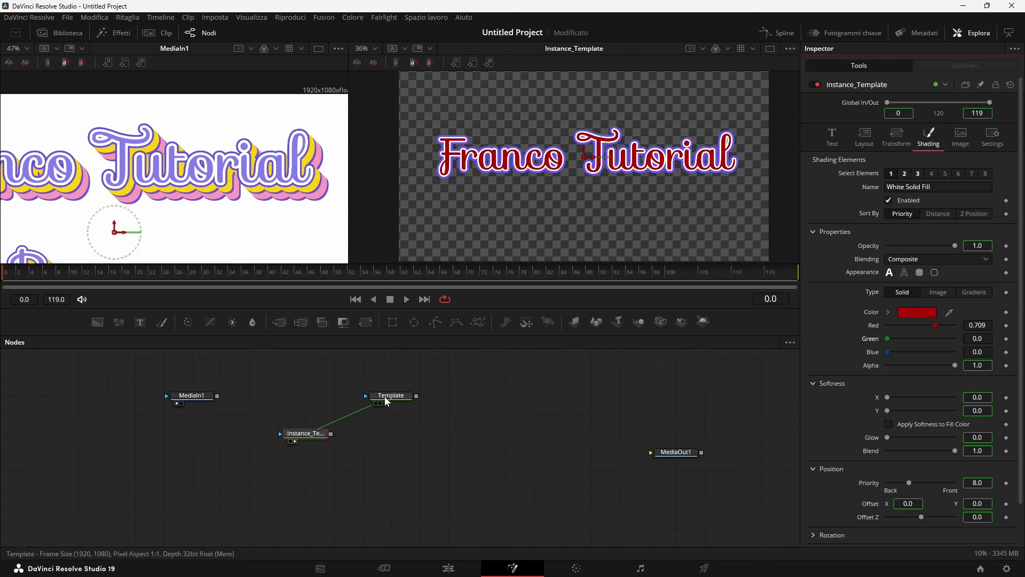
left_click(378, 403)
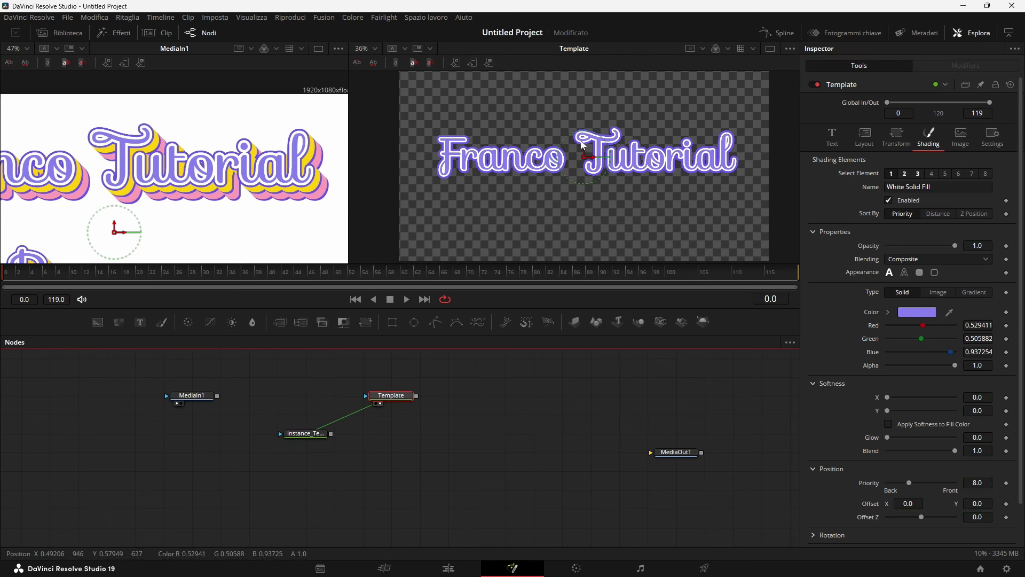
- Eyedrop the reference image's yellow (R 0.996, G 0.816, B 0.035) into the instance fill colour
left_click(313, 434)
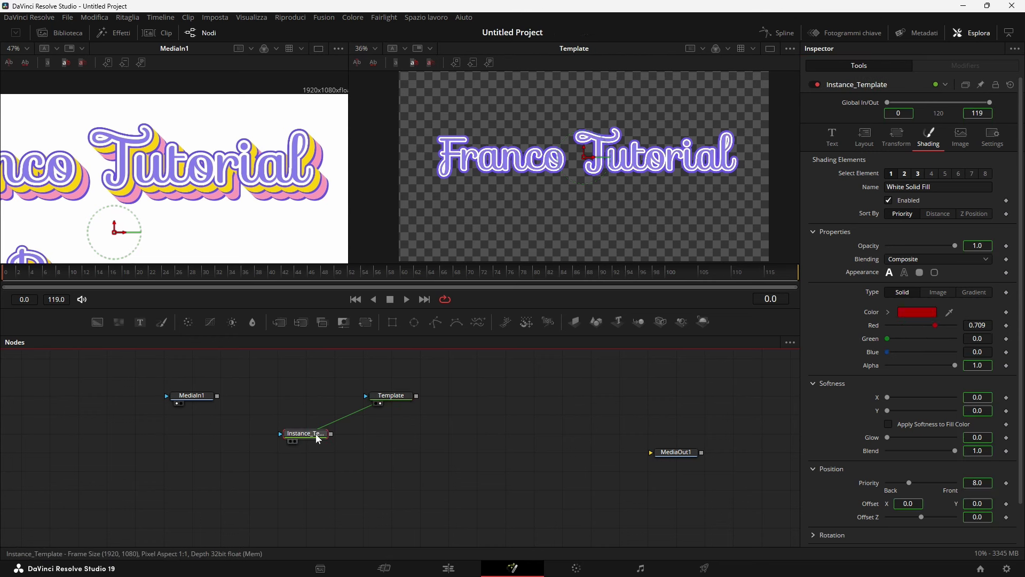
key("2")
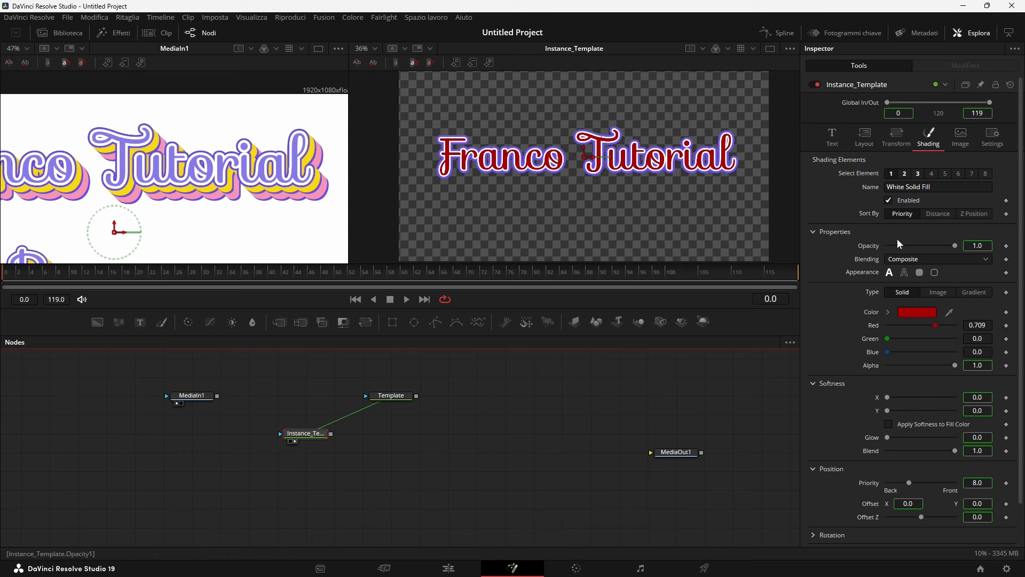
left_click(892, 173)
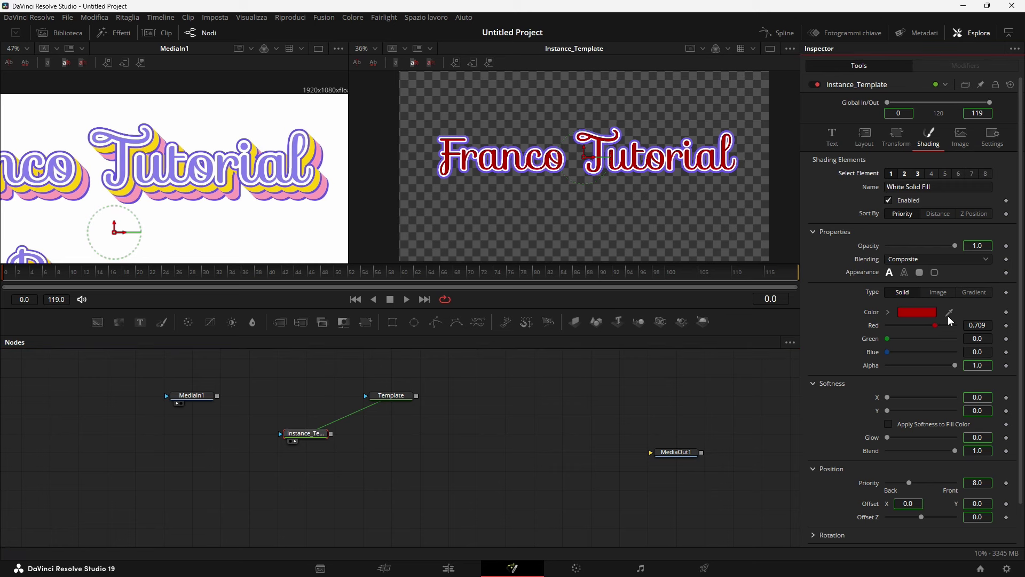
left_click_drag(949, 312, 320, 182)
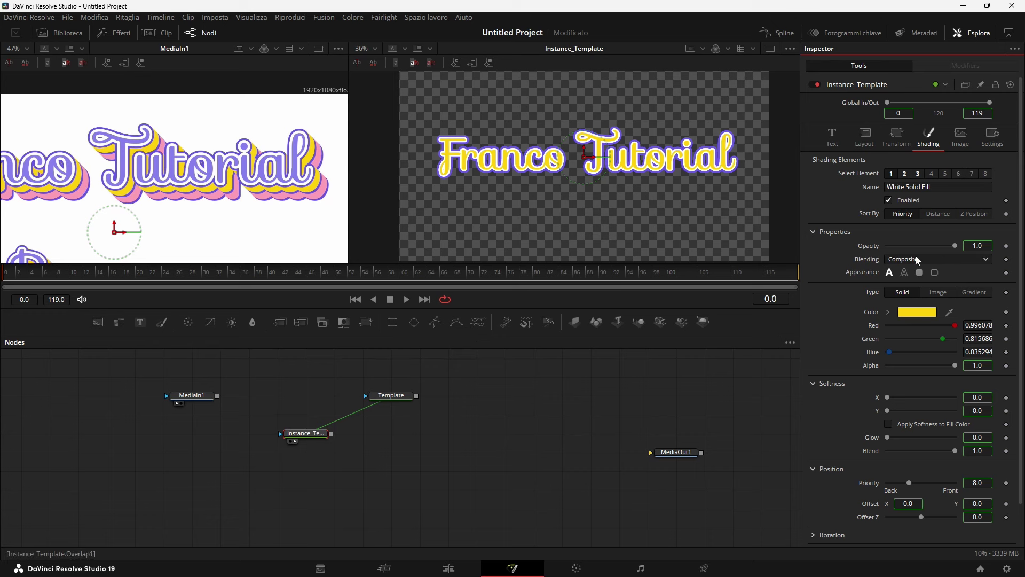
left_click(903, 174)
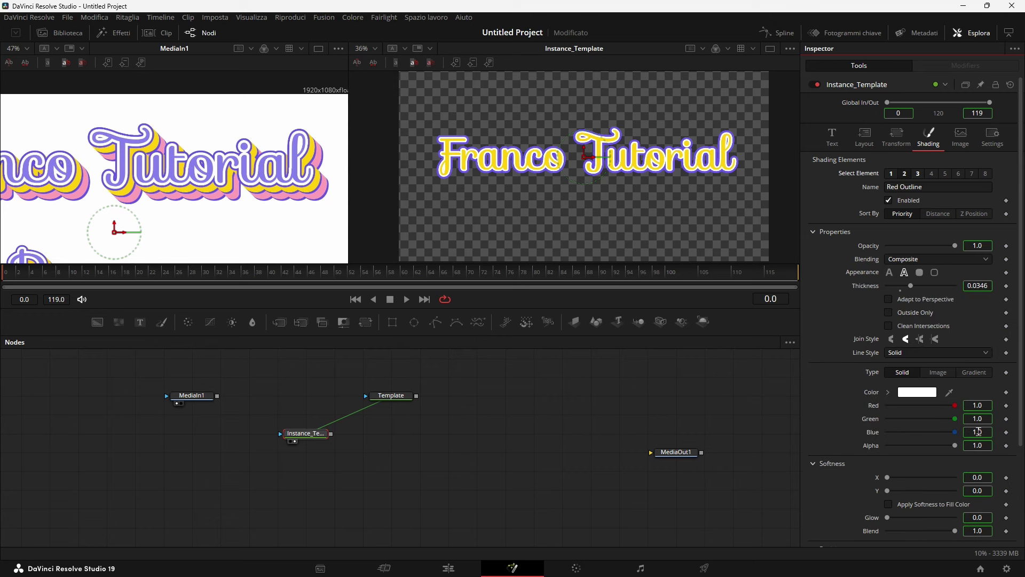
- Deinstance the Red Outline colour channels and eyedrop the text's yellow into the outline Color
right_click(876, 409)
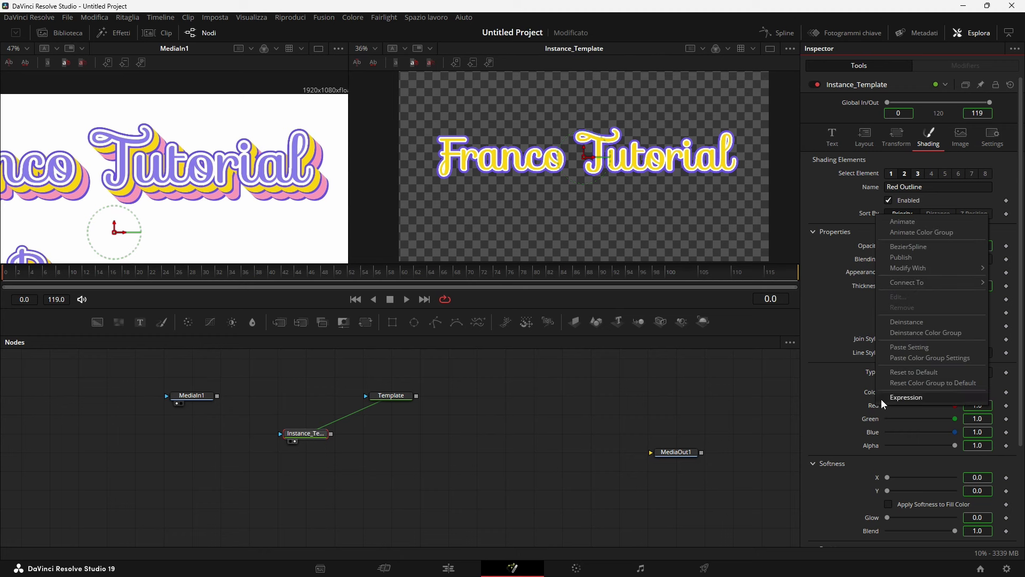
left_click(928, 320)
right_click(869, 416)
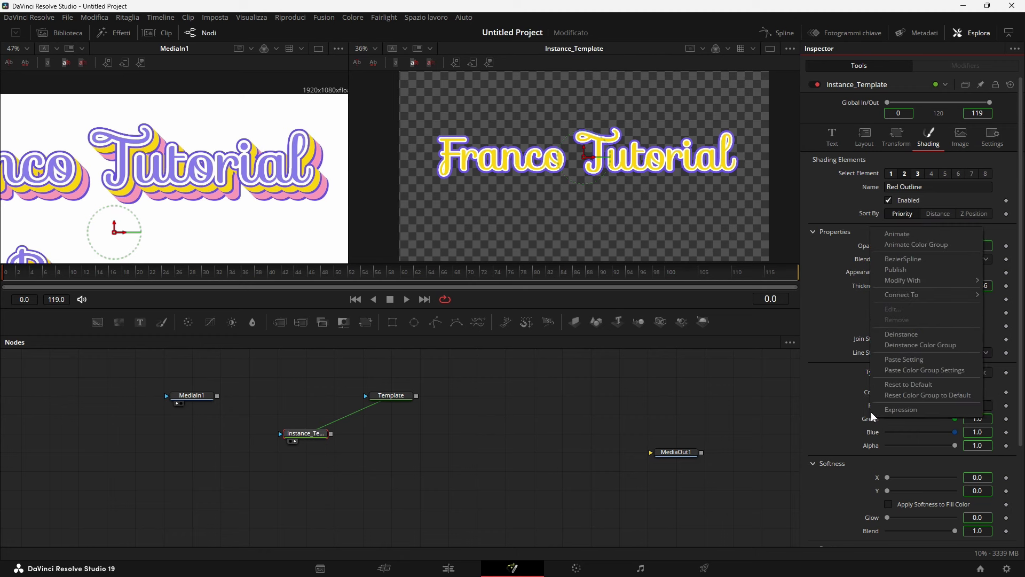
left_click(891, 344)
right_click(867, 431)
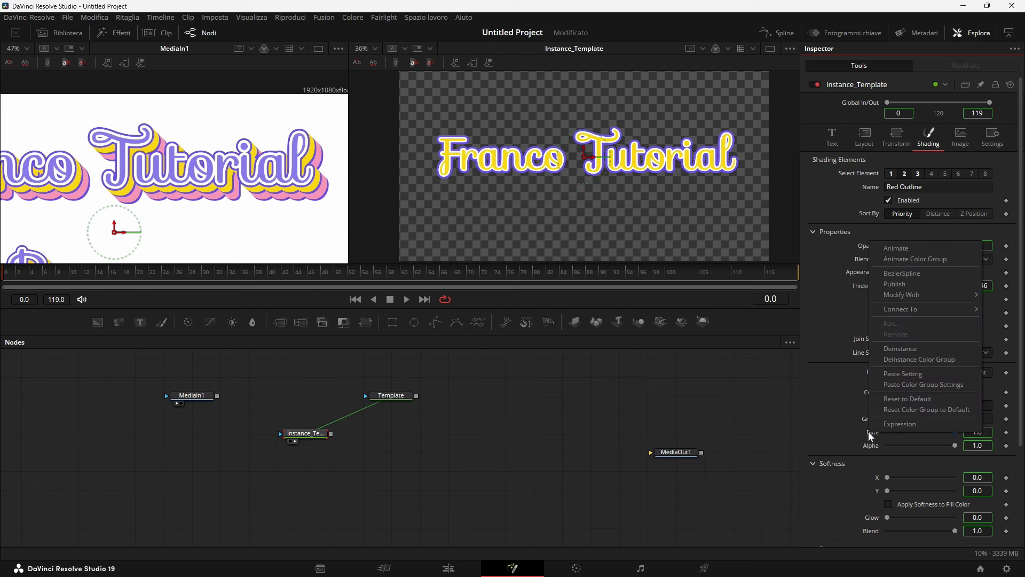
left_click(892, 349)
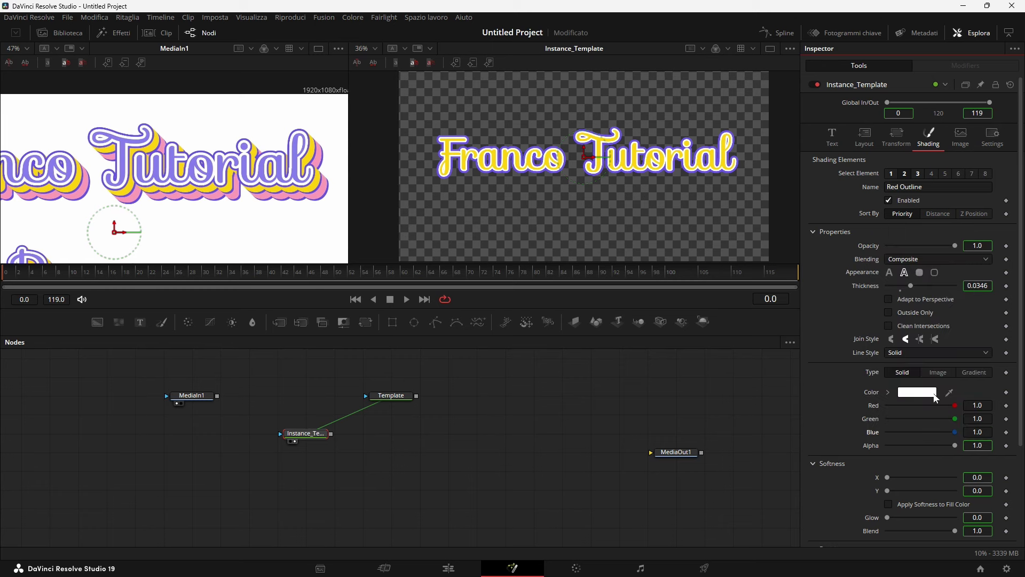
left_click_drag(950, 393, 319, 181)
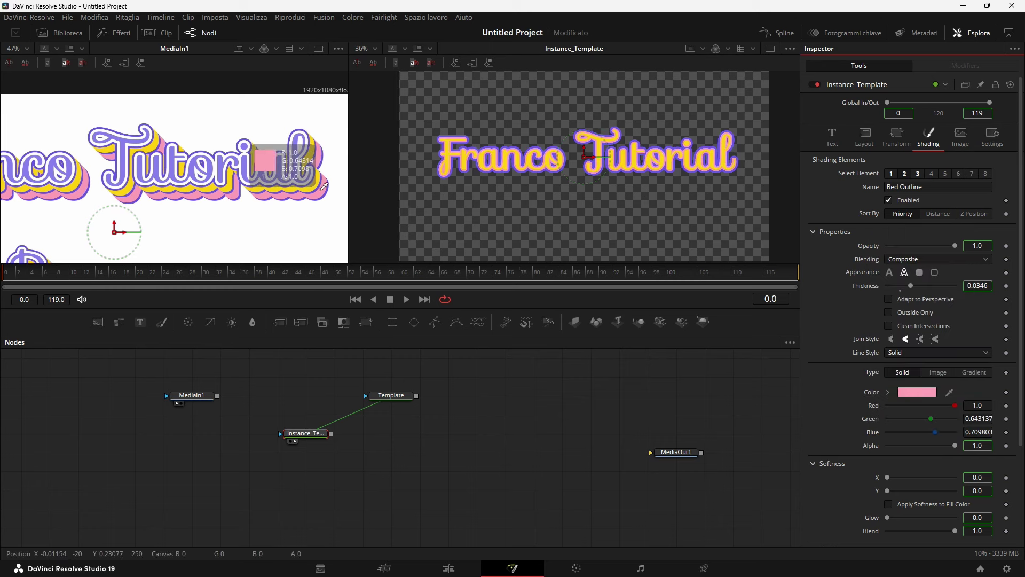
left_click_drag(319, 180, 505, 170)
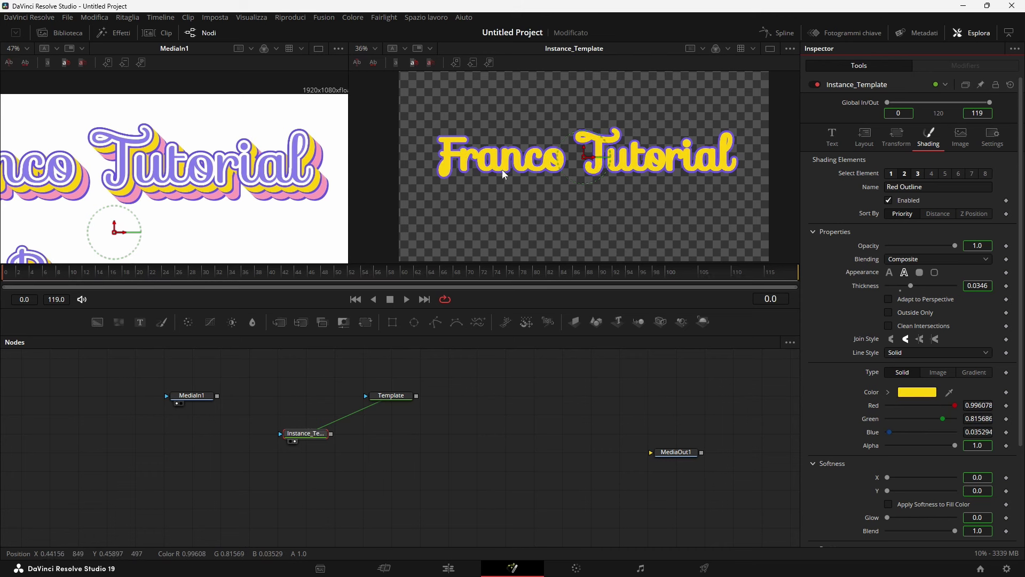
- Check the original Template still has its white outline, then reselect Instance_Template
scroll(299, 193, "up", 5)
left_click(398, 395)
key("2")
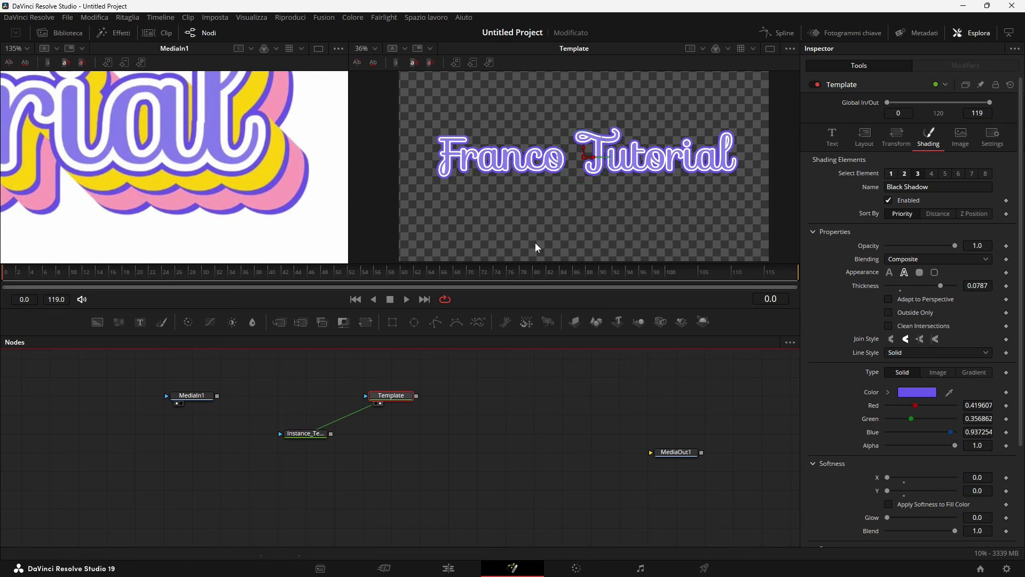
left_click(312, 431)
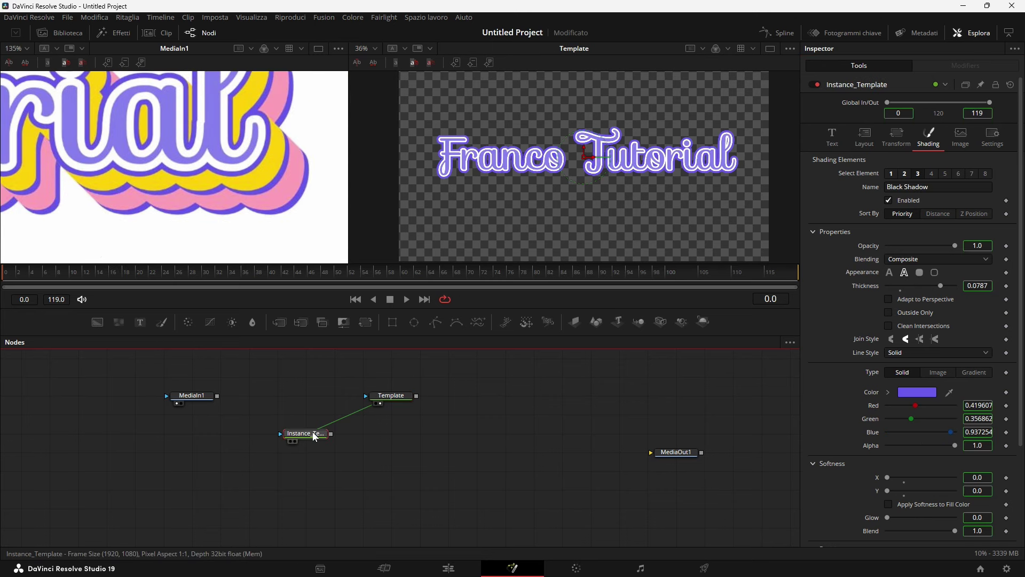
left_click(284, 438)
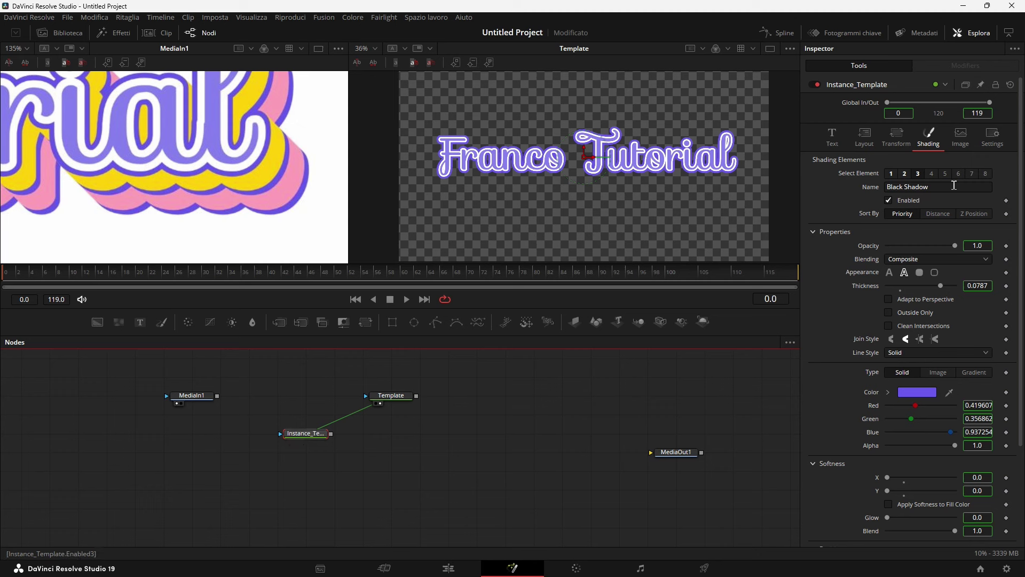
left_click(864, 138)
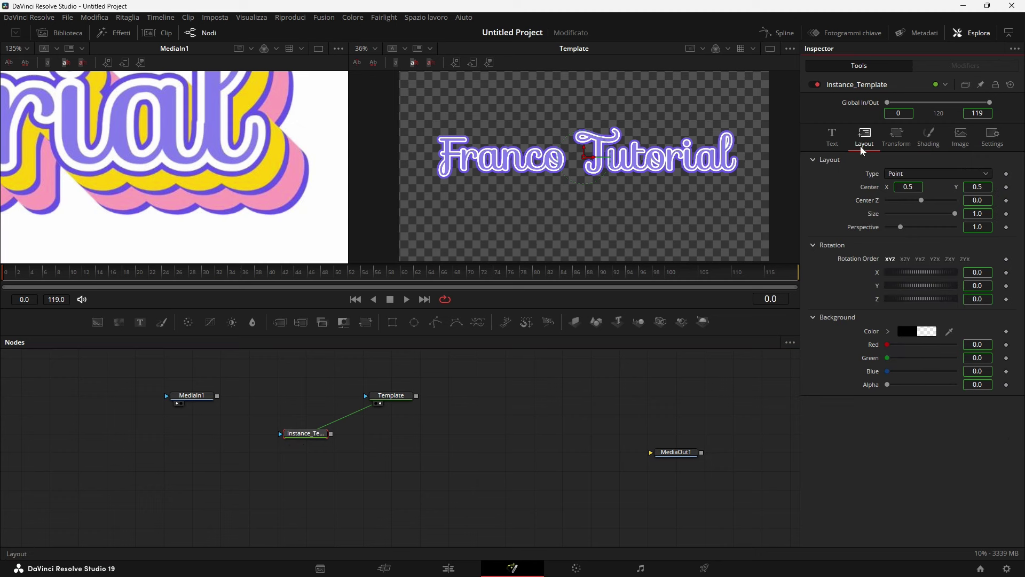
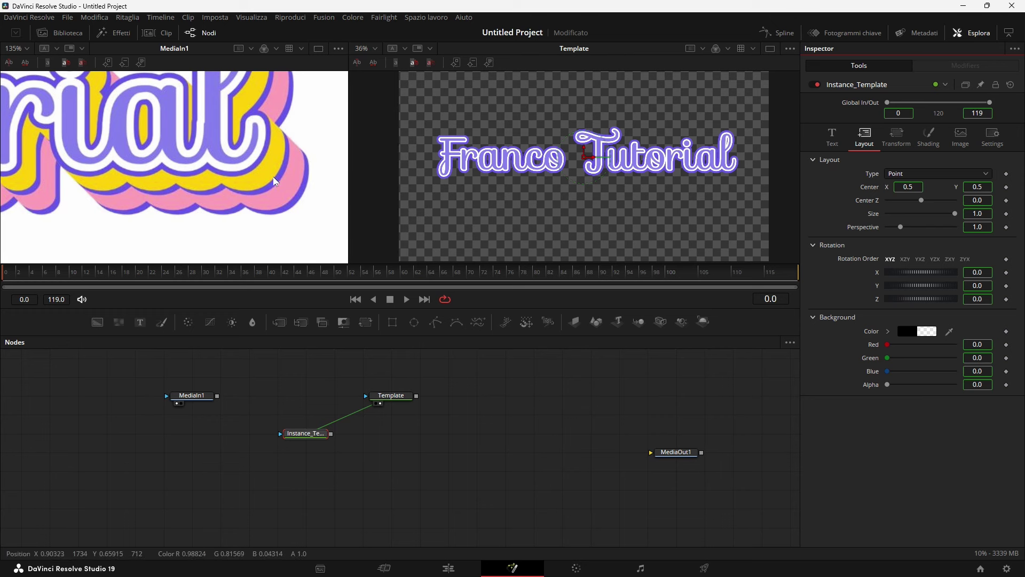
- Deinstance the copy's Center and offset it down and right of the title
right_click(868, 189)
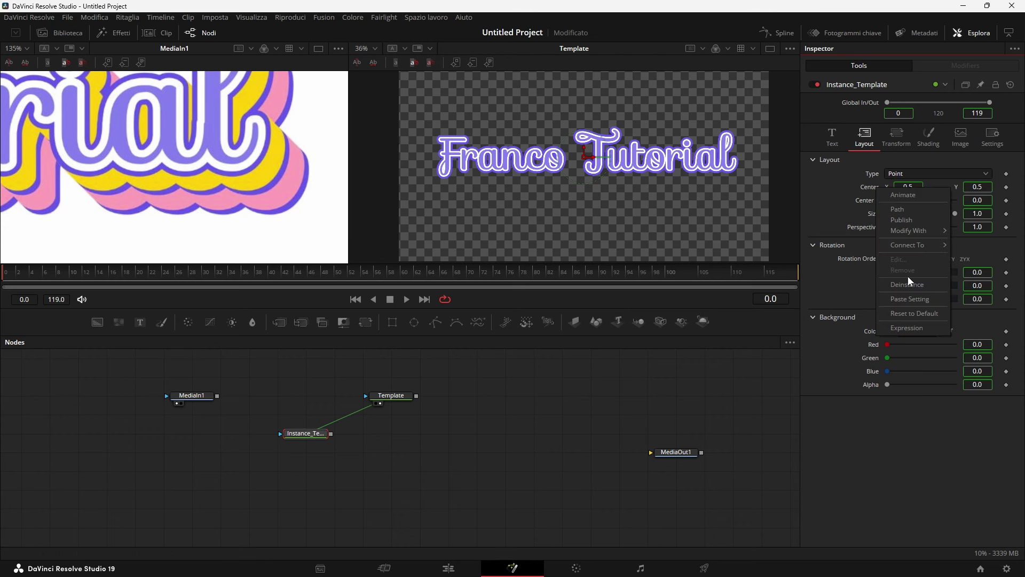
left_click(910, 291)
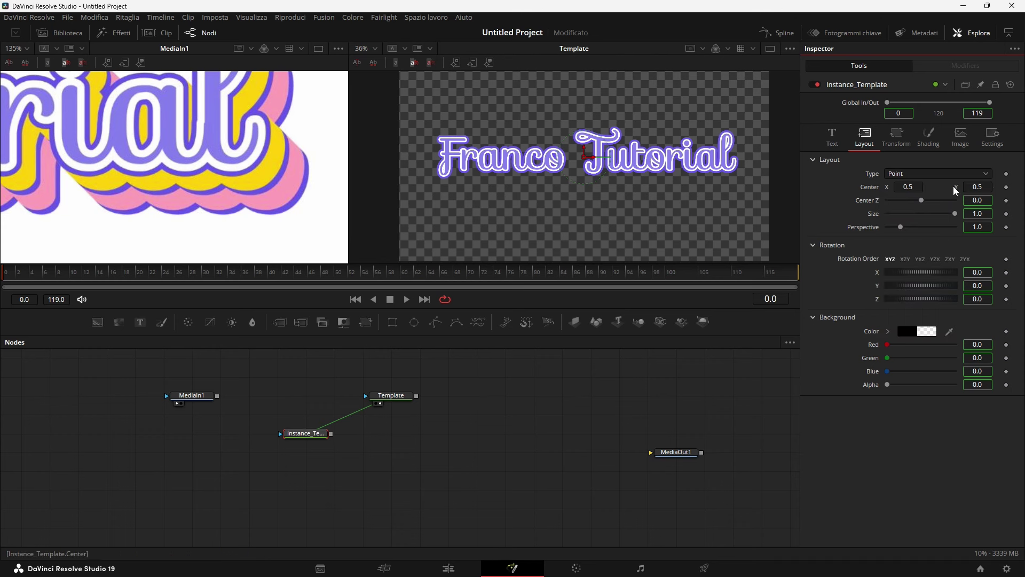
left_click(910, 187)
type("06")
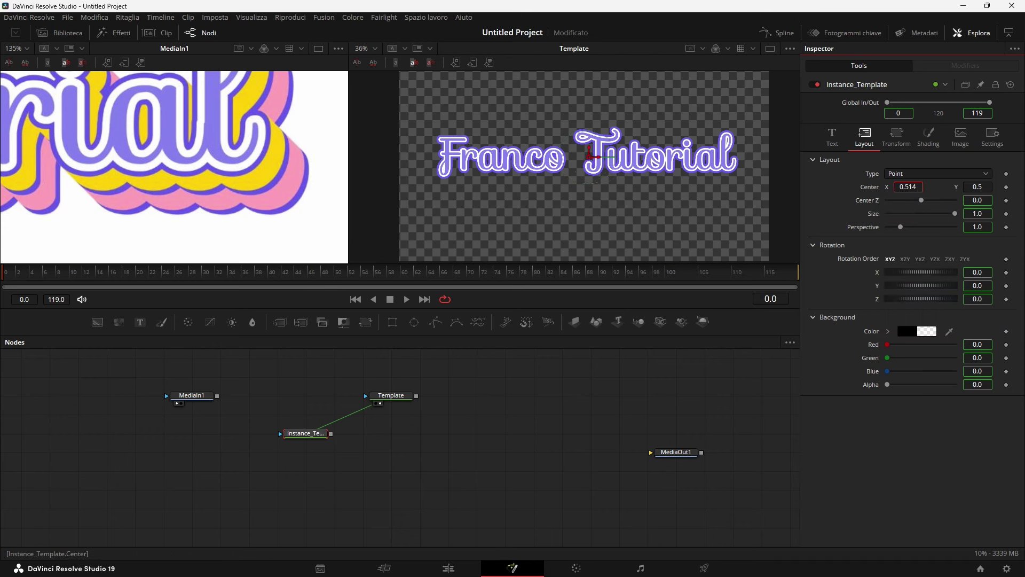
left_click_drag(908, 187, 902, 186)
left_click_drag(606, 156, 615, 171)
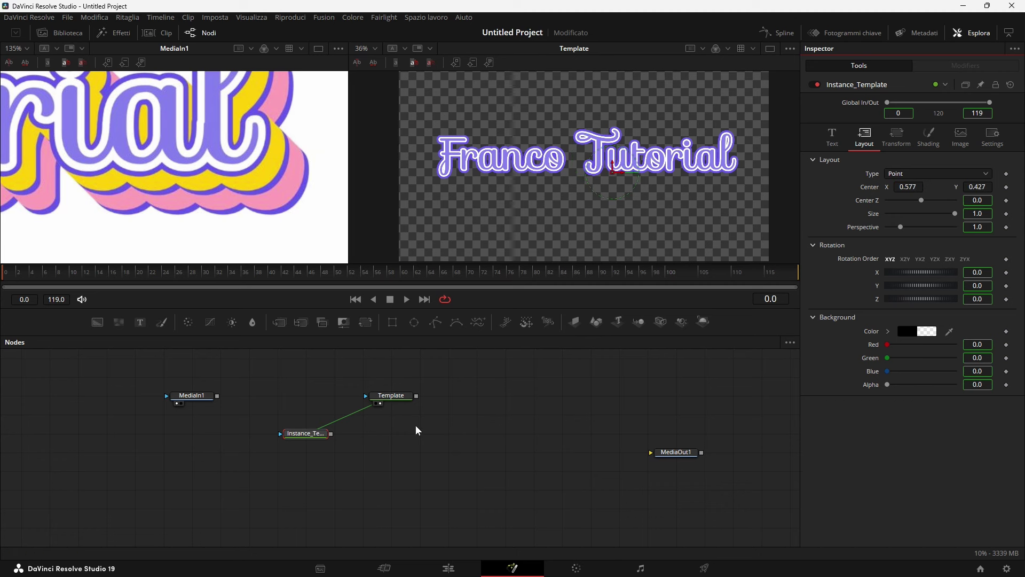
- Merge the title over its copy with Merge1, view it, and nudge the copy to about 0.507, 0.476
left_click_drag(417, 395, 331, 436)
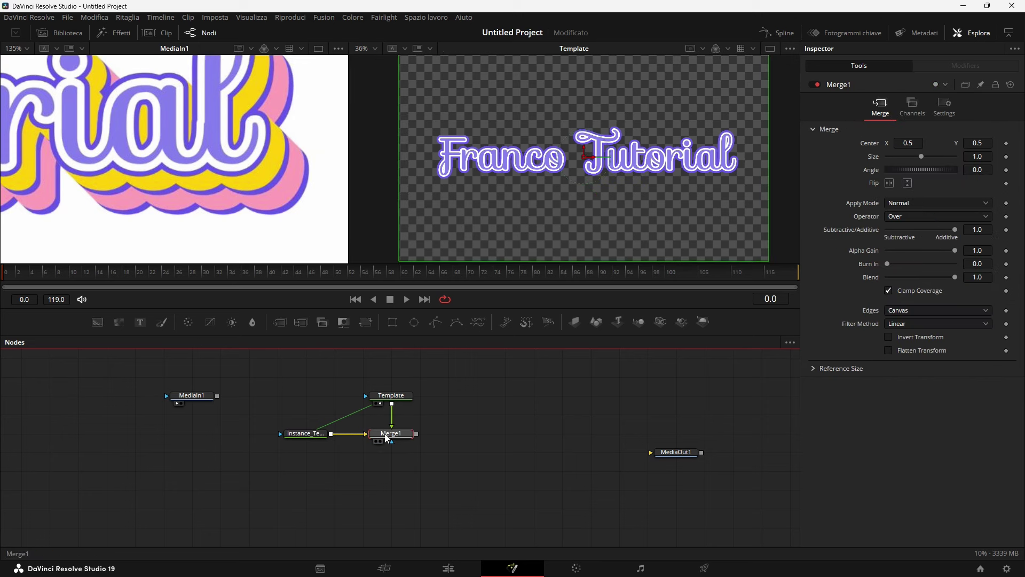
key("2")
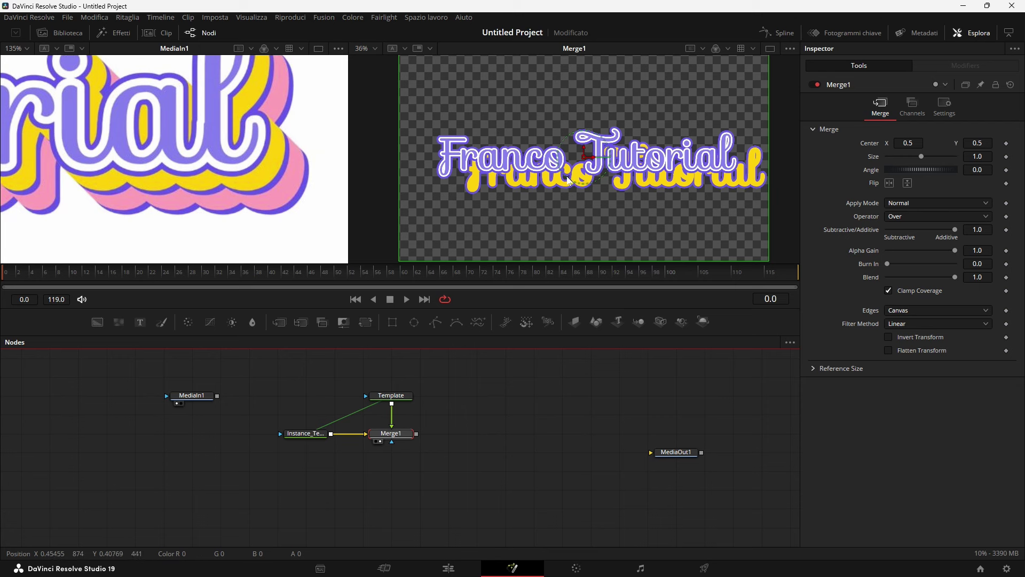
left_click(302, 436)
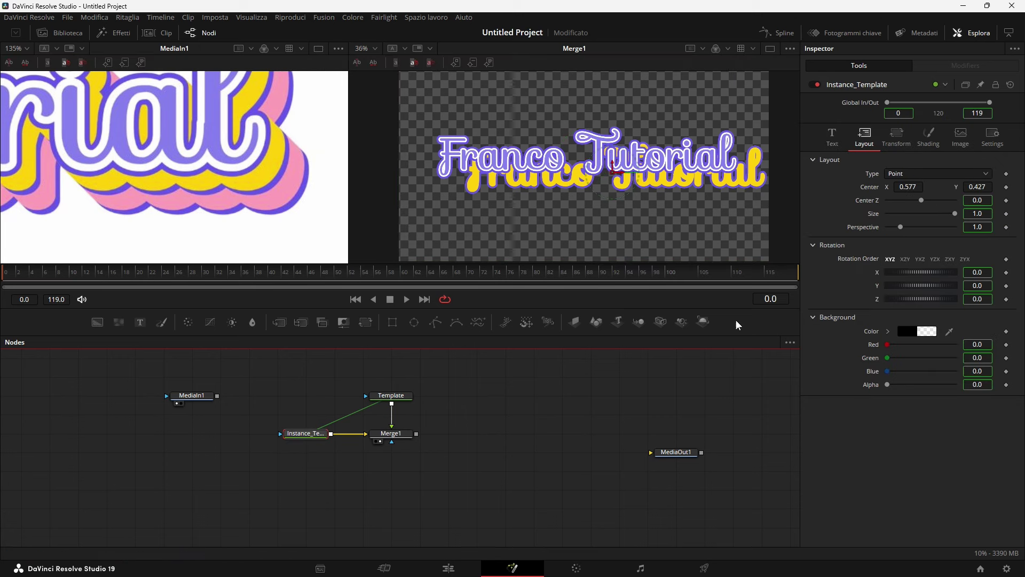
left_click_drag(610, 172, 594, 172)
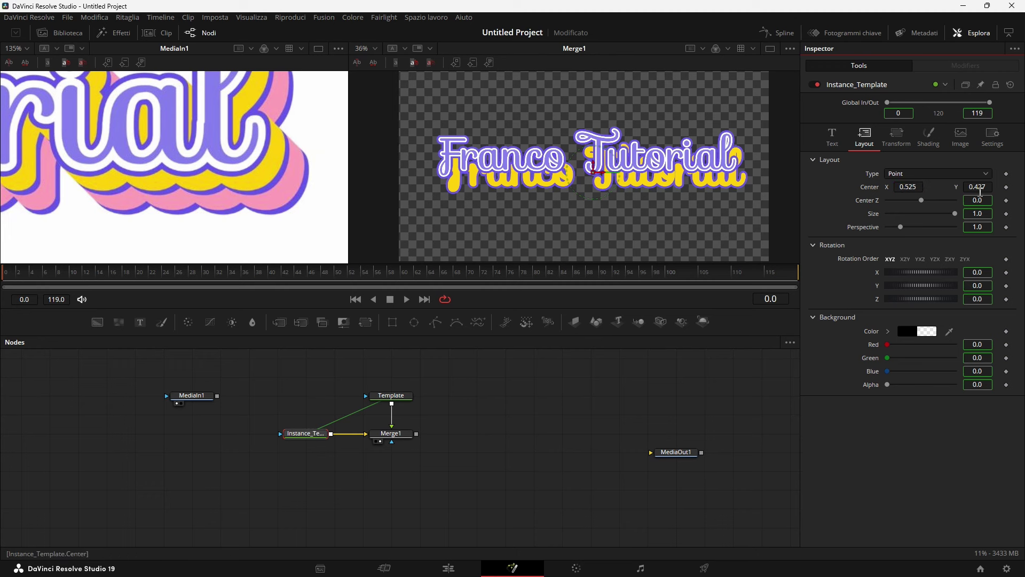
left_click_drag(975, 188, 994, 188)
left_click_drag(907, 187, 892, 187)
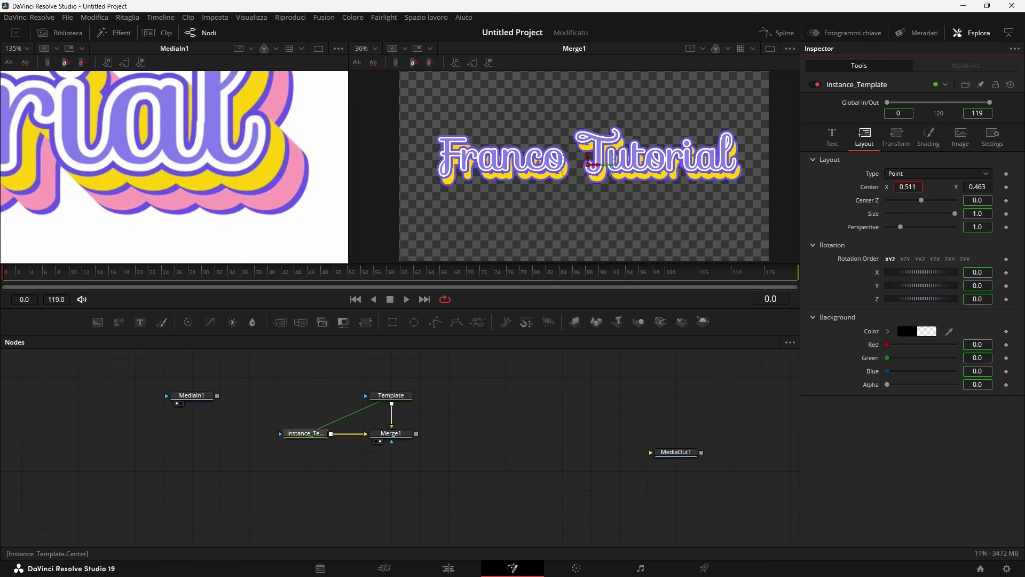
left_click_drag(973, 188, 979, 187)
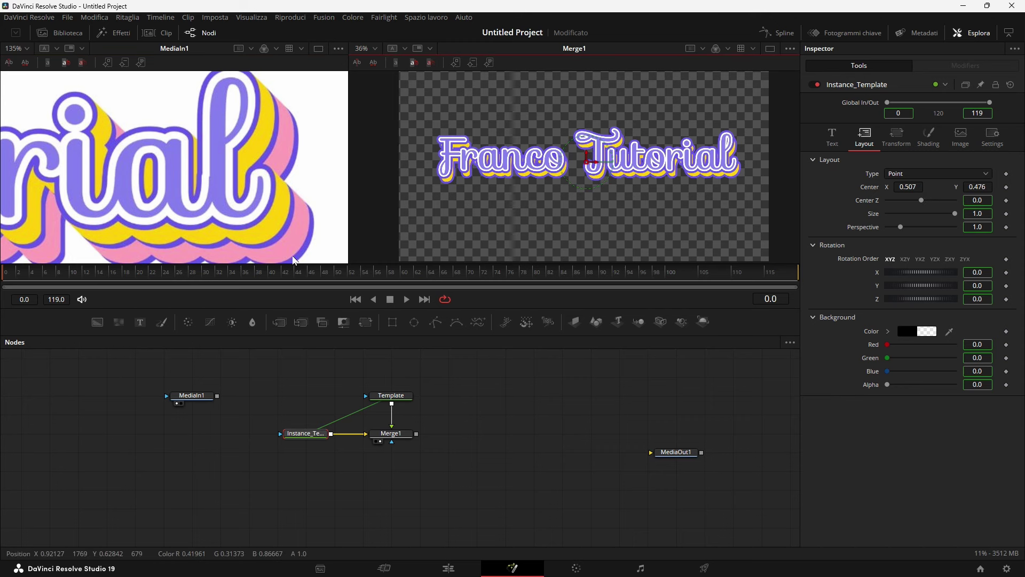
- Copy Instance_Template, paste it as a new instance, and place it below Merge1
scroll(361, 462, "down", 2)
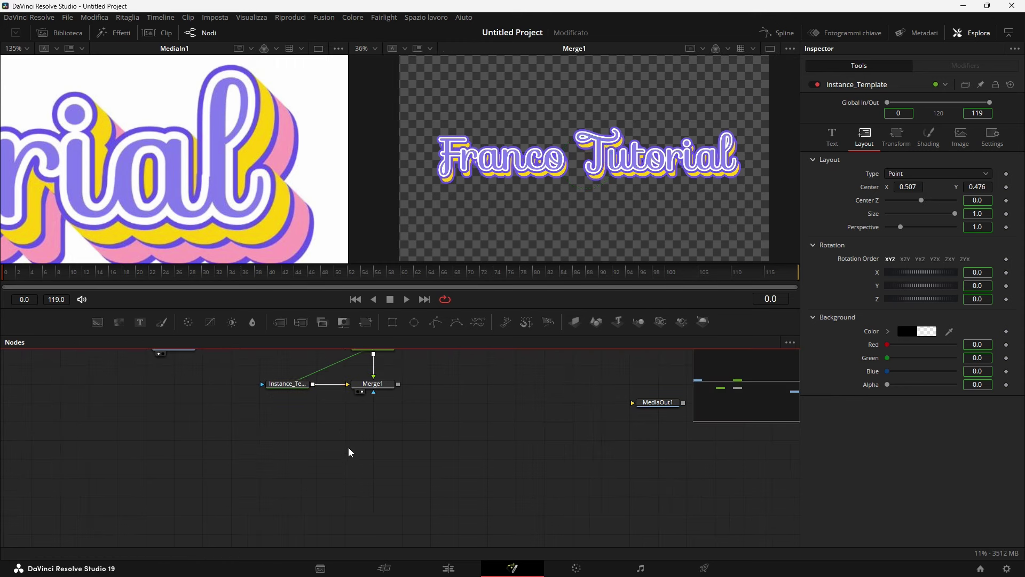
right_click(278, 385)
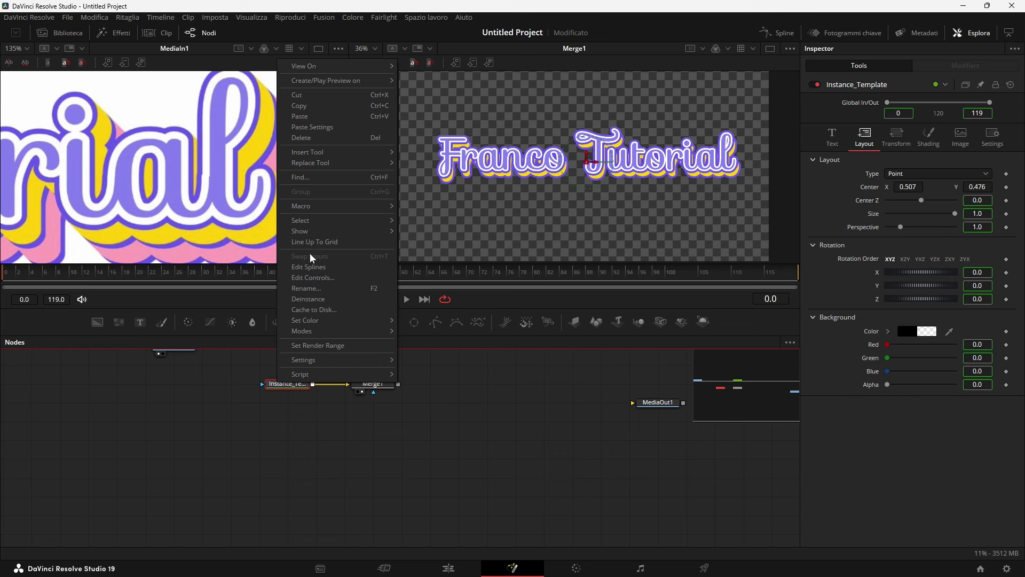
left_click(312, 110)
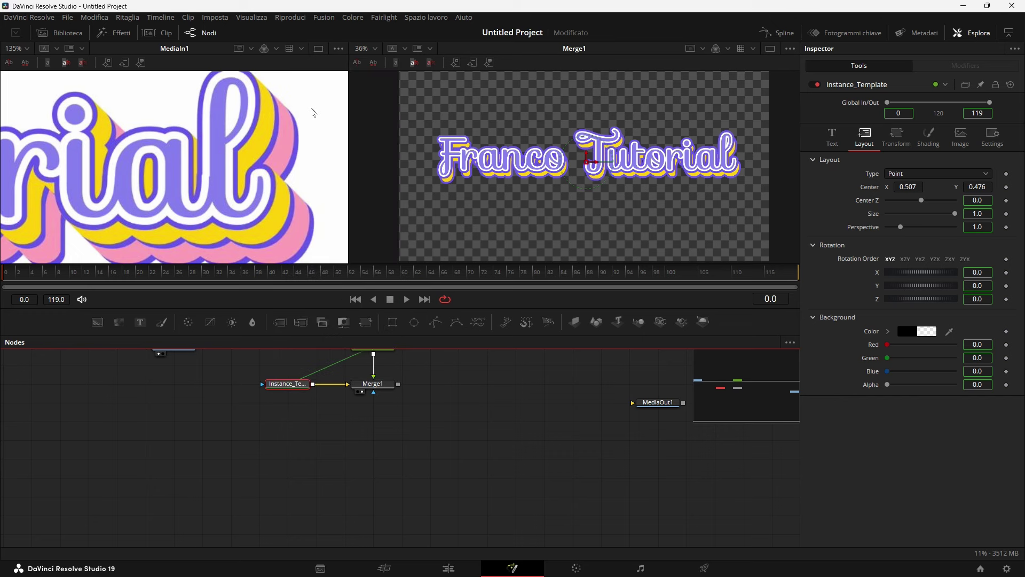
right_click(321, 442)
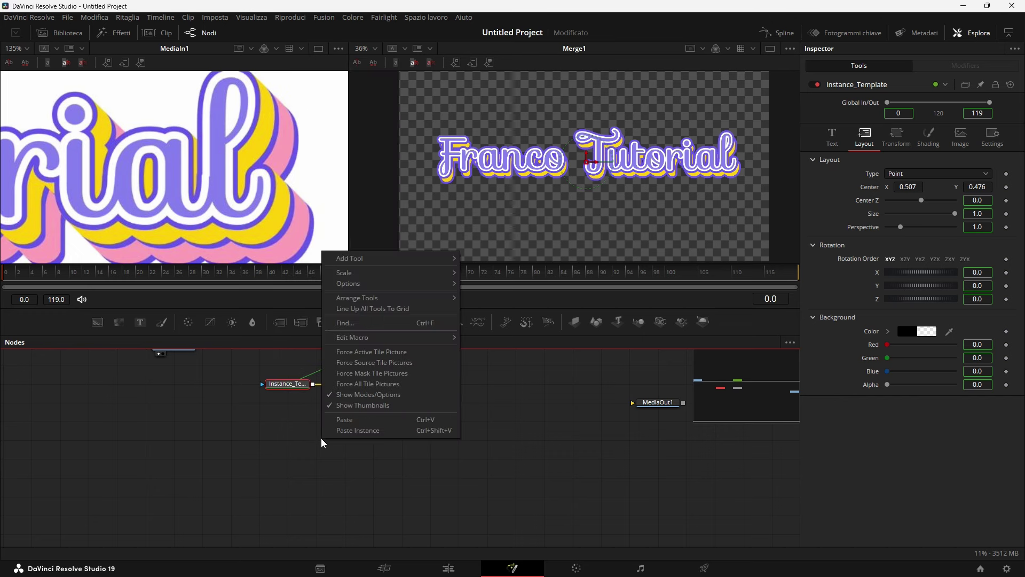
left_click(375, 430)
left_click_drag(315, 441, 368, 442)
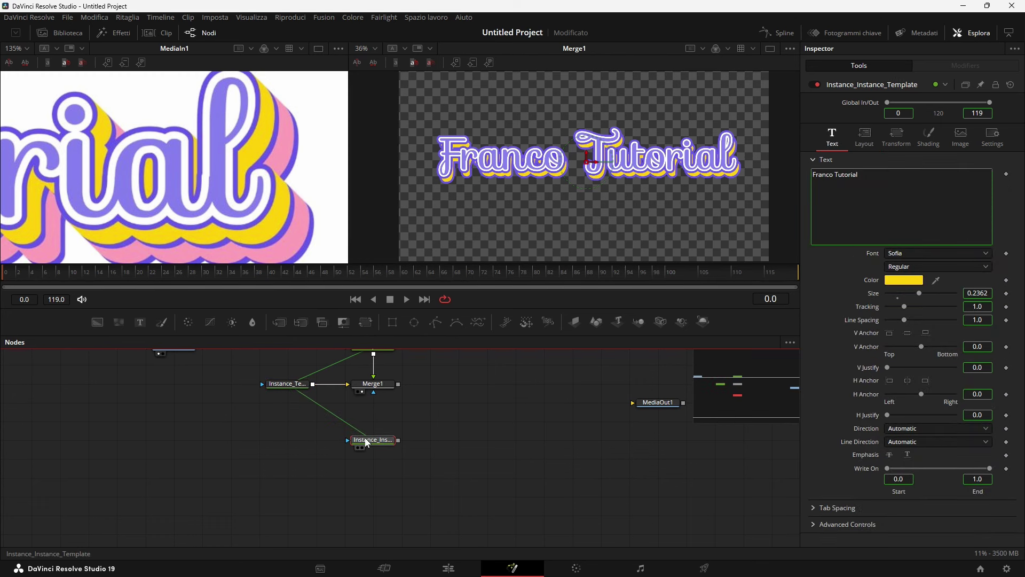
mouse_move(400, 388)
left_mouse_down()
mouse_move(408, 486)
mouse_move(578, 204)
left_mouse_up()
left_click_drag(382, 484, 354, 483)
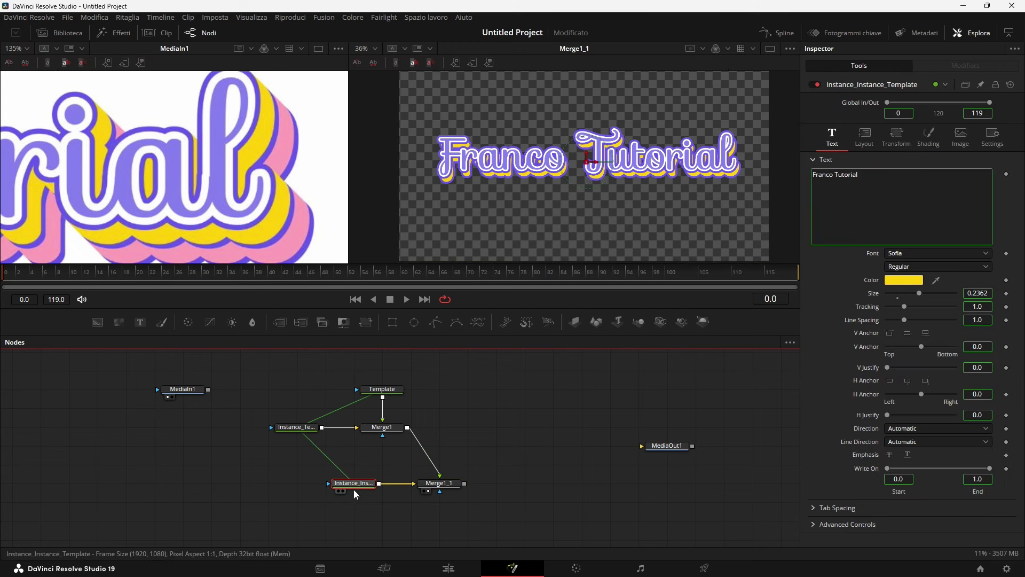
- Deinstance the second copy's Center and scrub it to about X 0.514, Y 0.454
left_click(866, 142)
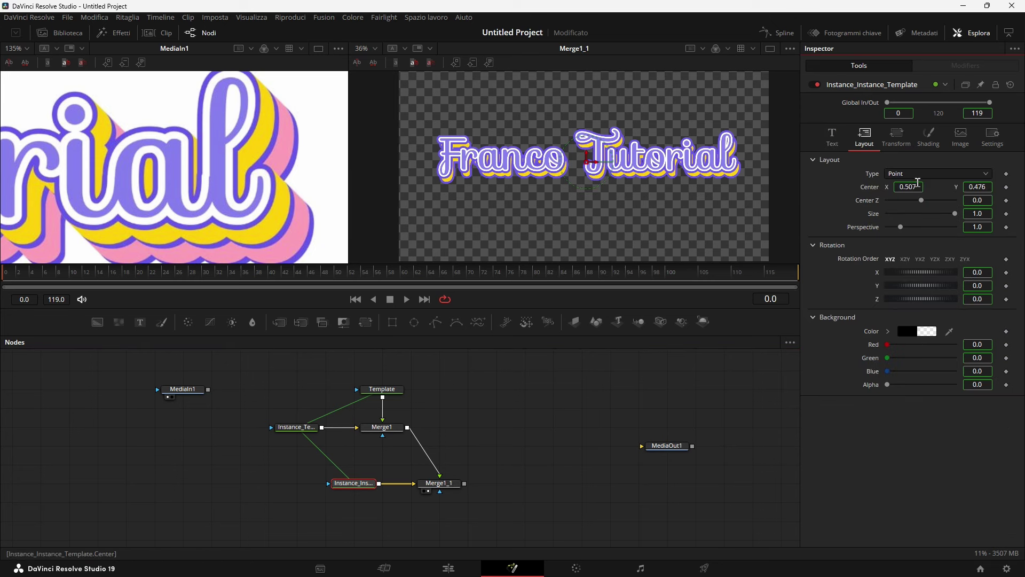
right_click(904, 188)
right_click(873, 189)
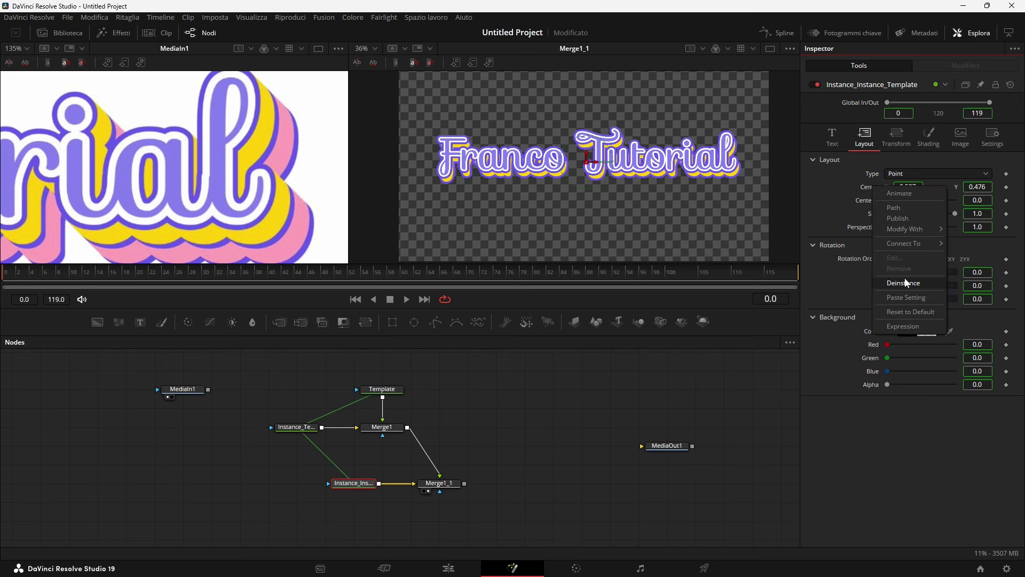
left_click(934, 184)
left_click_drag(977, 186, 913, 188)
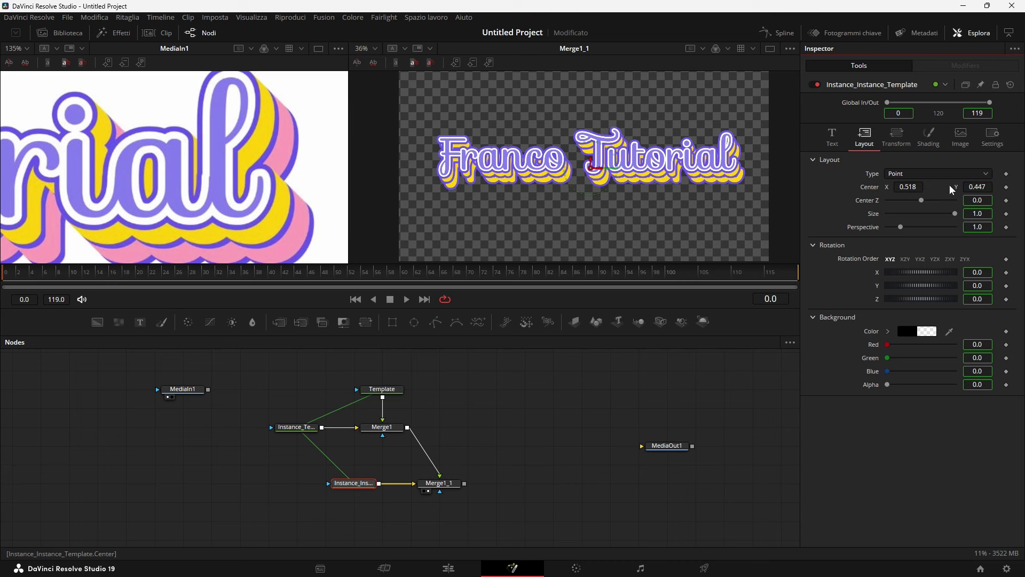
left_click_drag(968, 188, 914, 188)
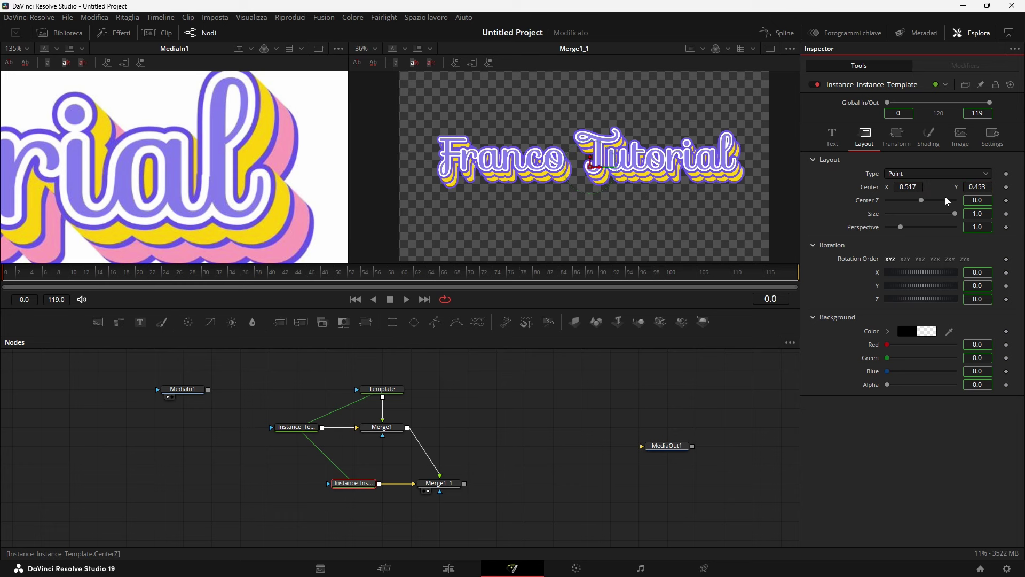
left_click_drag(967, 191, 969, 191)
left_click(364, 484)
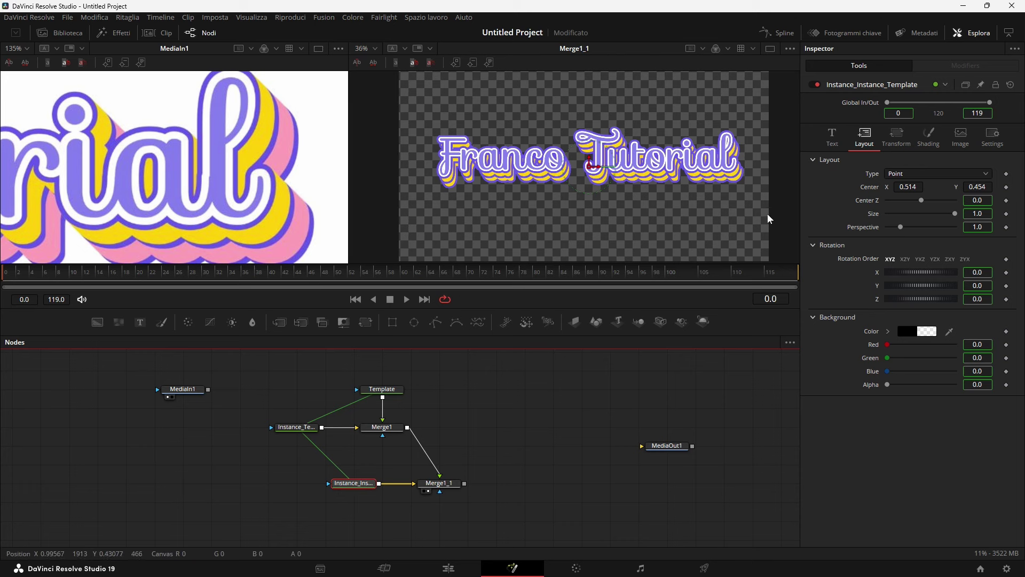
- Deinstance the fill's red and green values and eyedrop pink from the reference image
left_click(930, 141)
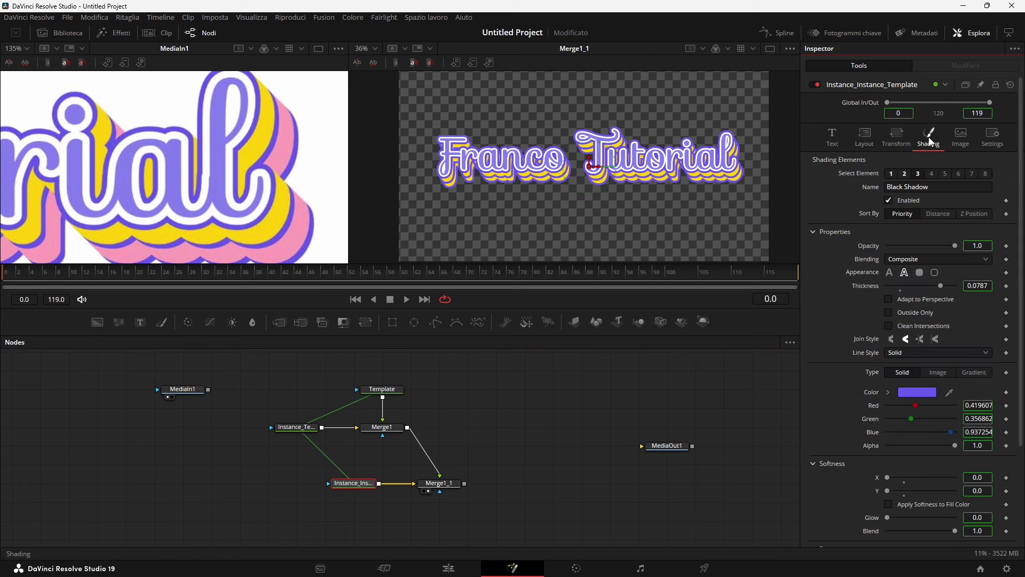
left_click(918, 174)
right_click(875, 330)
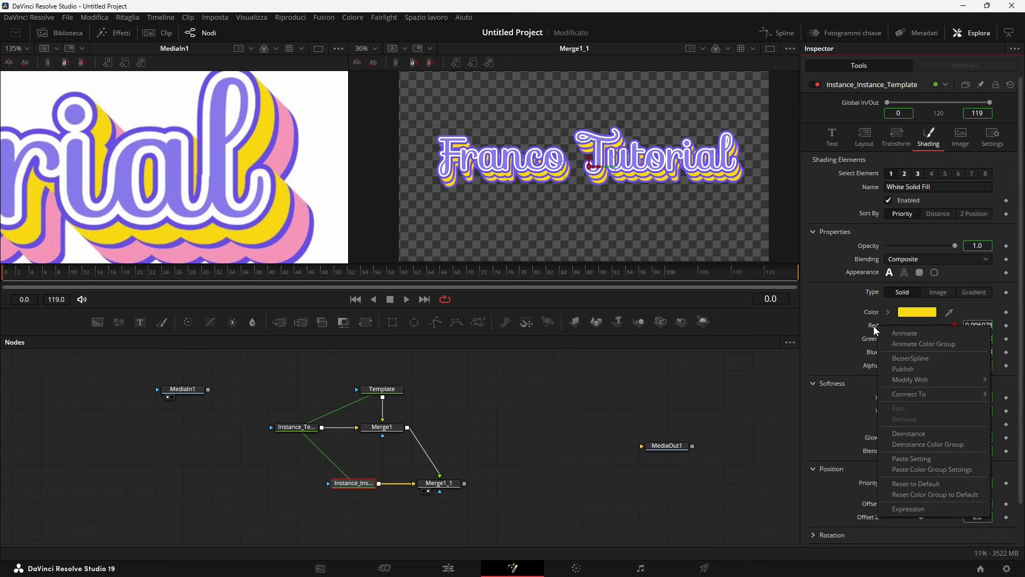
left_click(909, 433)
right_click(874, 340)
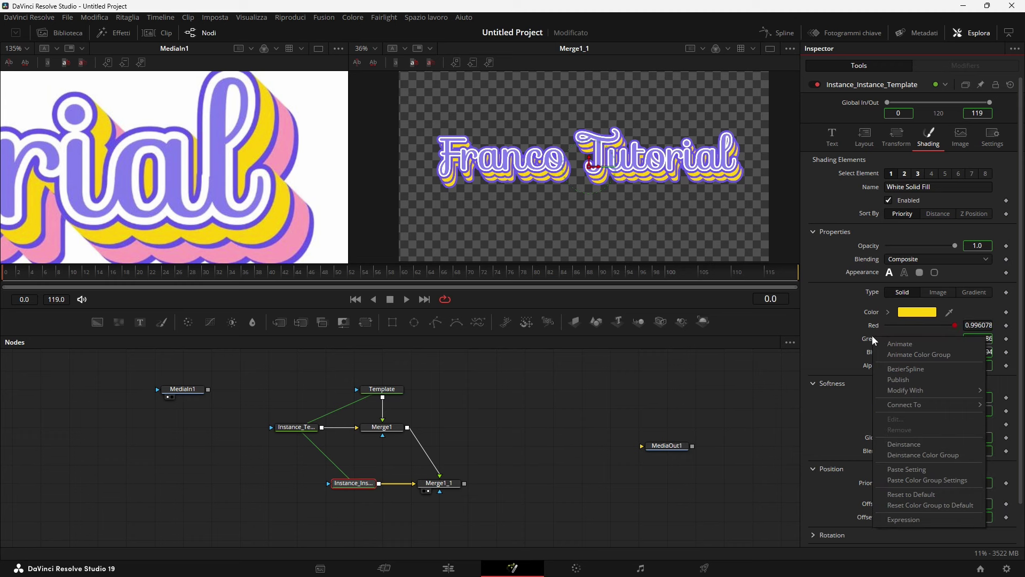
left_click(903, 444)
right_click(870, 339)
key("Escape")
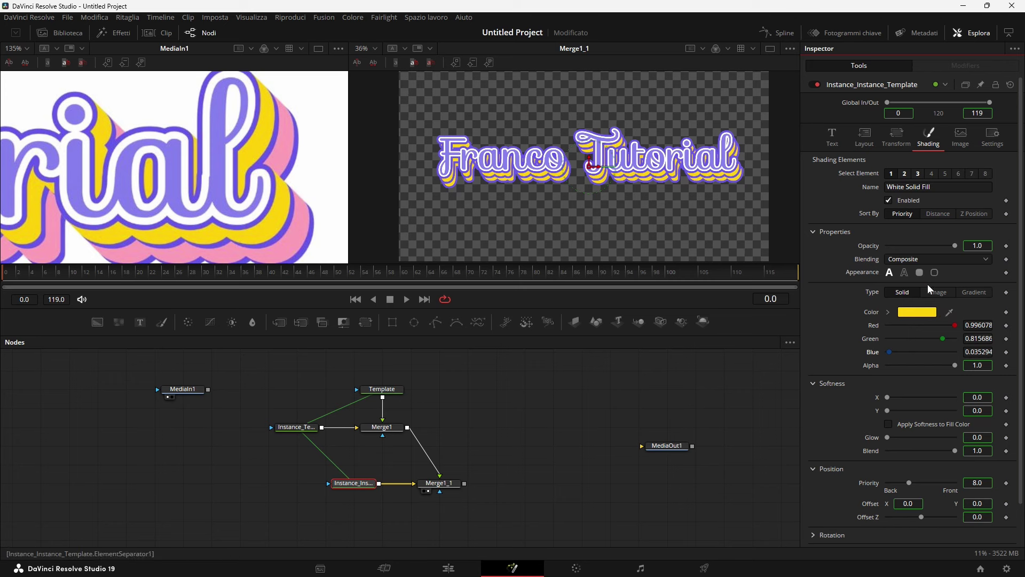
left_click_drag(950, 315, 302, 212)
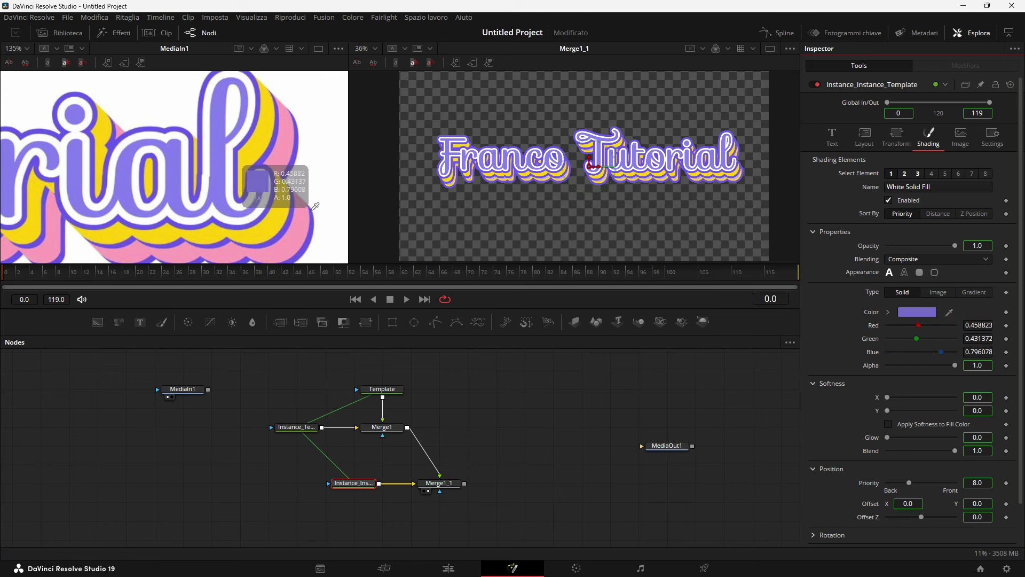
left_click_drag(303, 212, 300, 220)
- Deinstance the Red Outline's RGB values and eyedrop pink for the outline
scroll(622, 227, "up", 2)
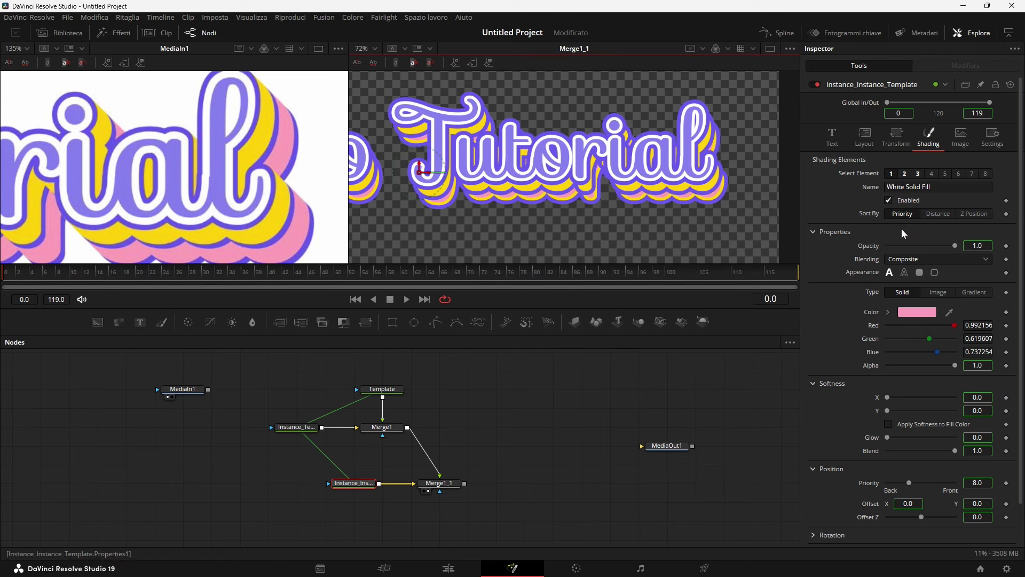
left_click(904, 174)
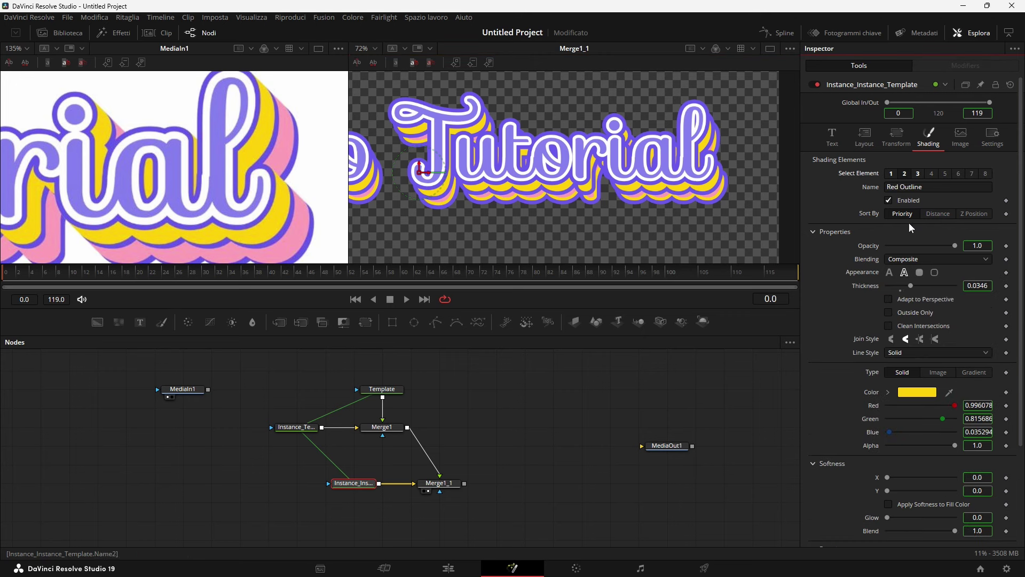
scroll(901, 377, "down", 2)
right_click(874, 365)
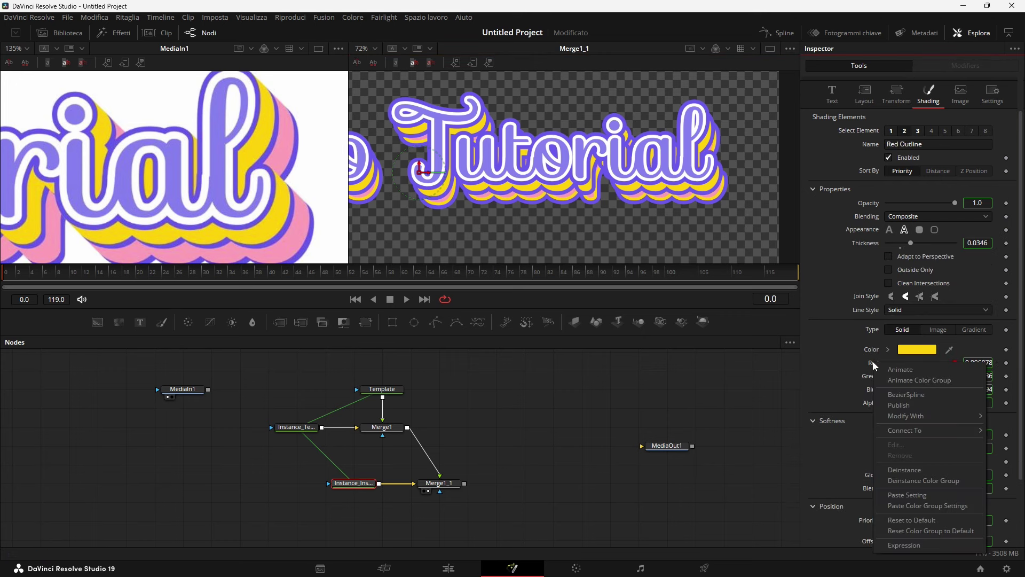
left_click(904, 469)
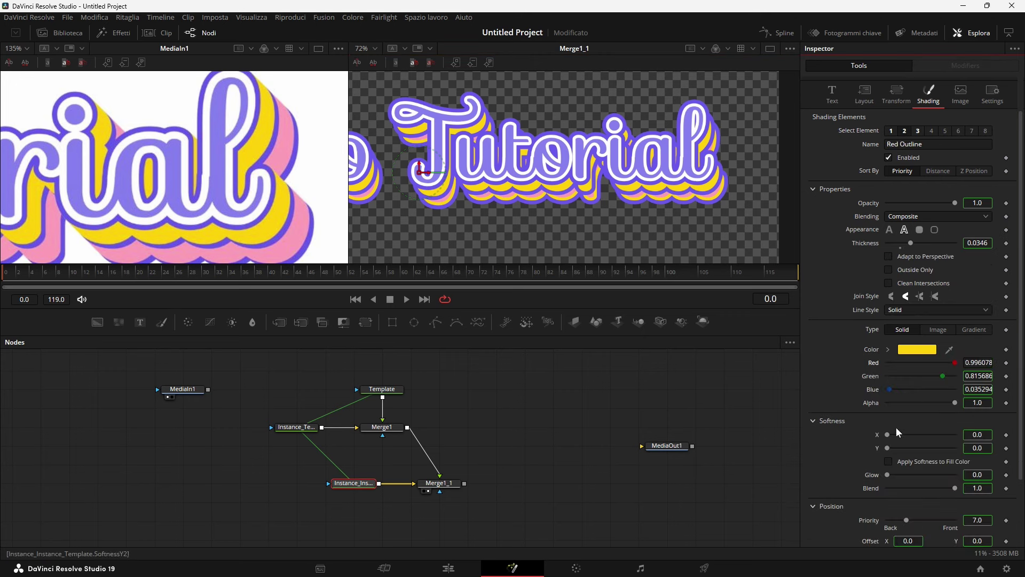
right_click(874, 377)
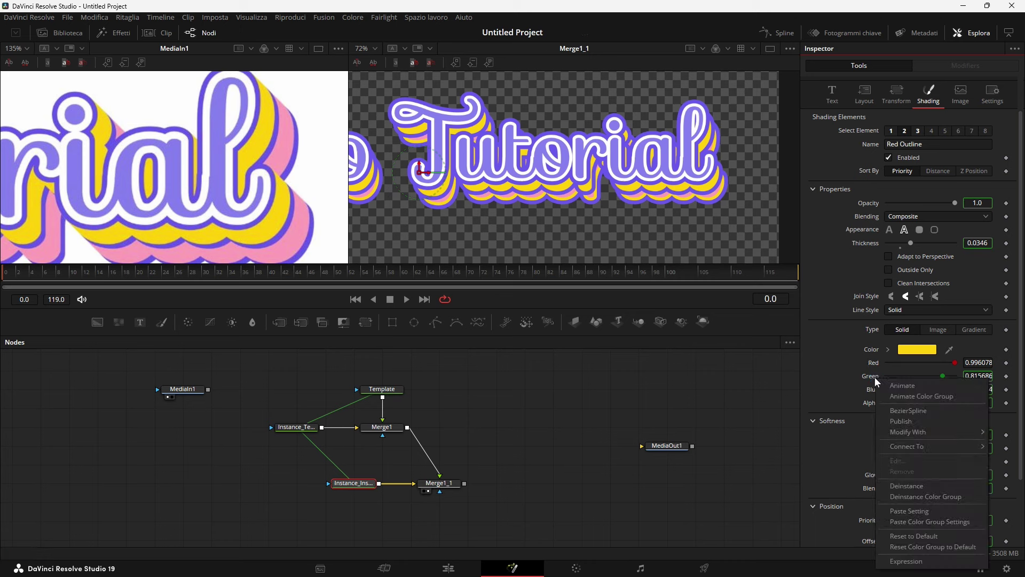
left_click(906, 486)
right_click(871, 389)
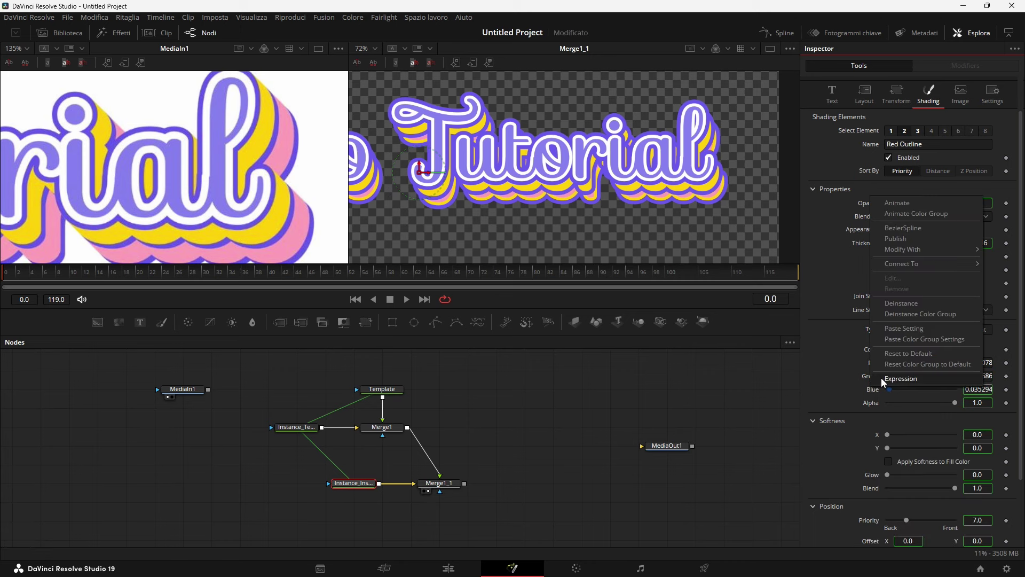
left_click(903, 303)
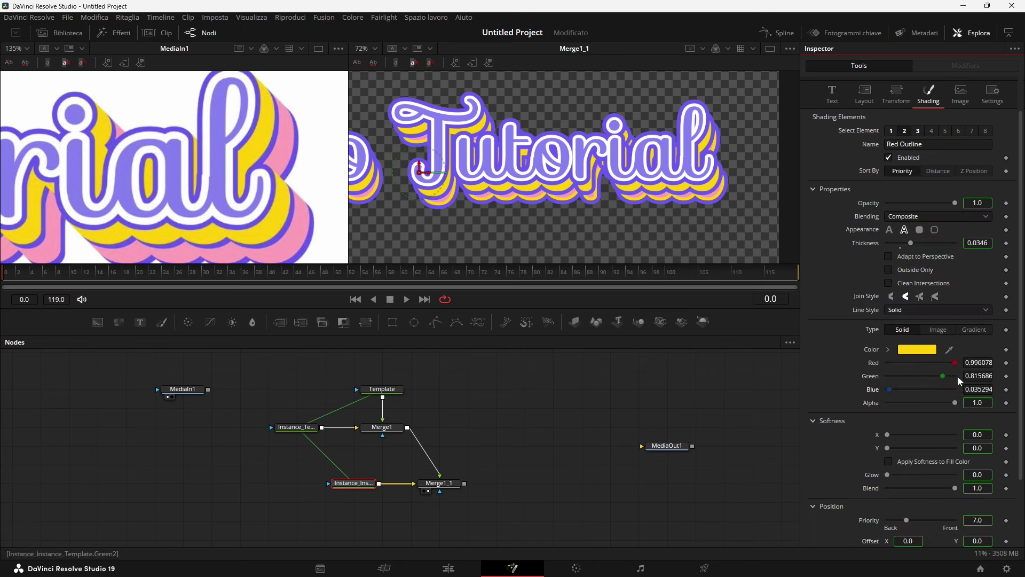
left_click_drag(949, 349, 306, 221)
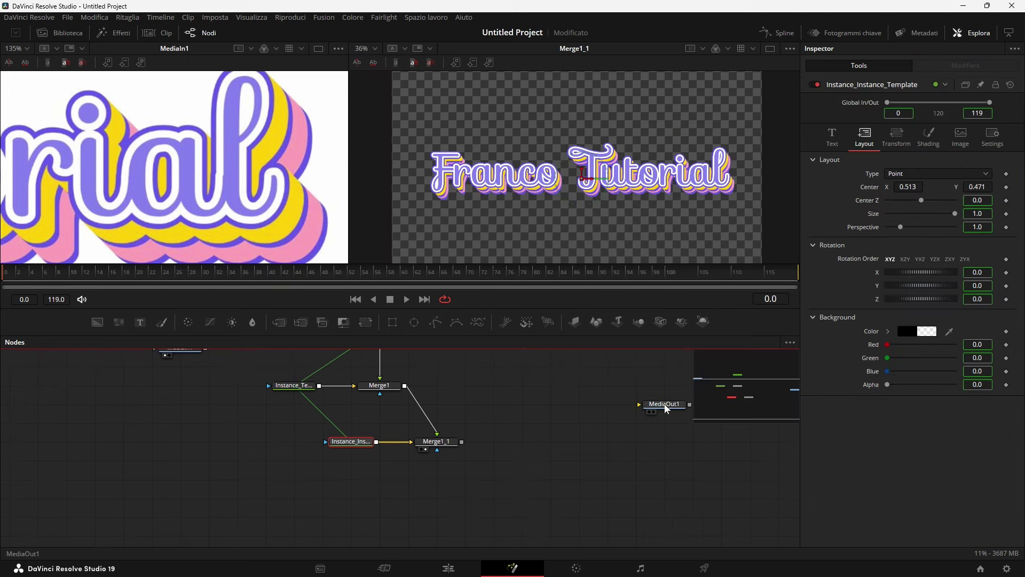
- Add a Background node and connect it to MediaOut1
left_click_drag(664, 404, 636, 498)
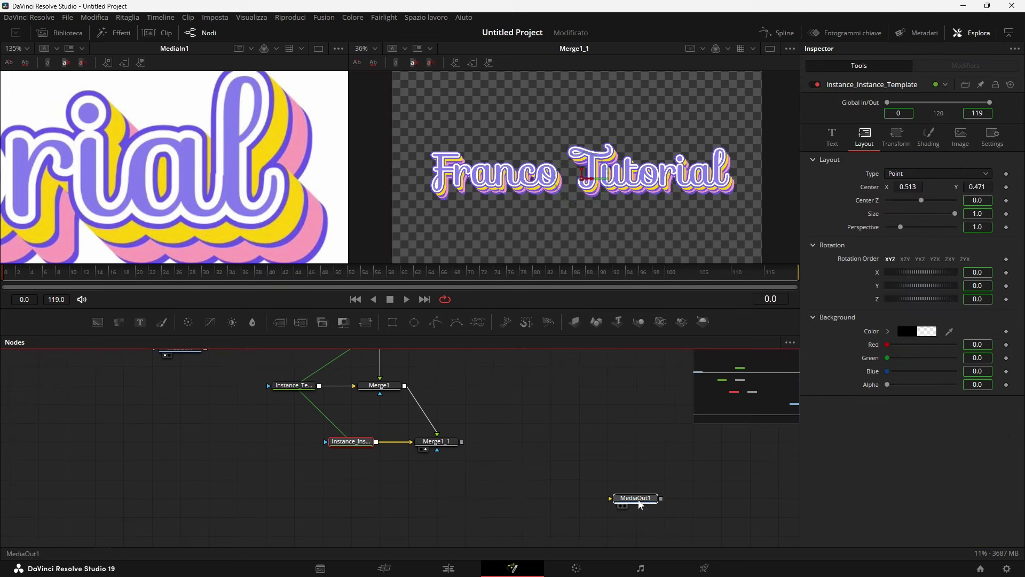
scroll(221, 170, "down", 2)
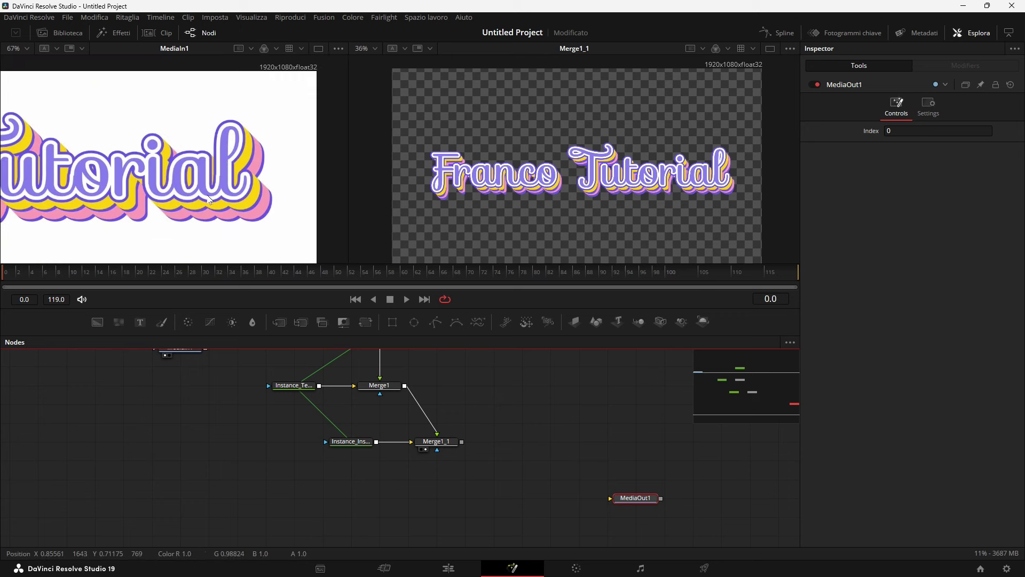
scroll(240, 166, "down", 2)
scroll(279, 158, "down", 1)
left_click_drag(278, 158, 302, 131)
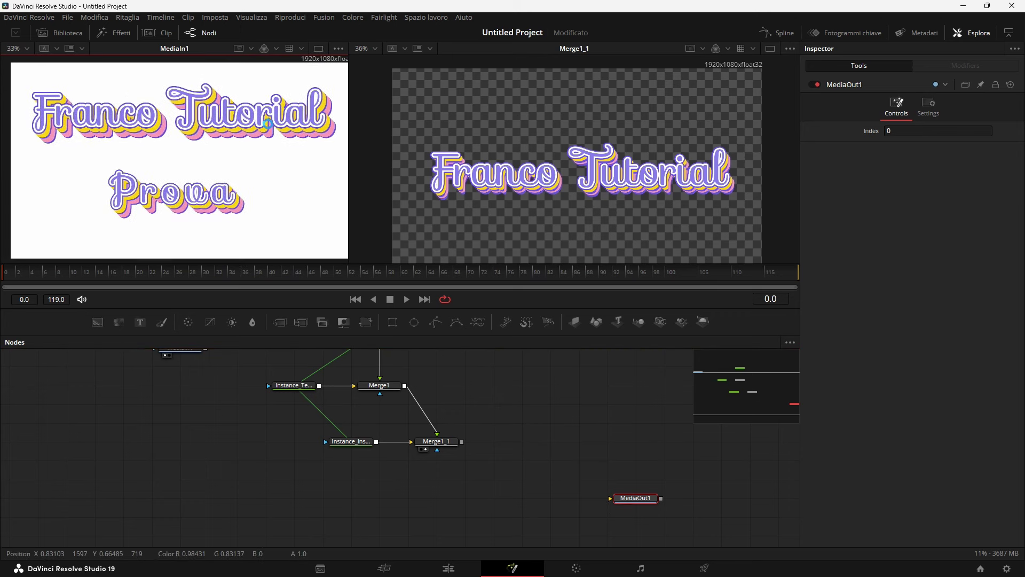
left_click_drag(98, 323, 247, 484)
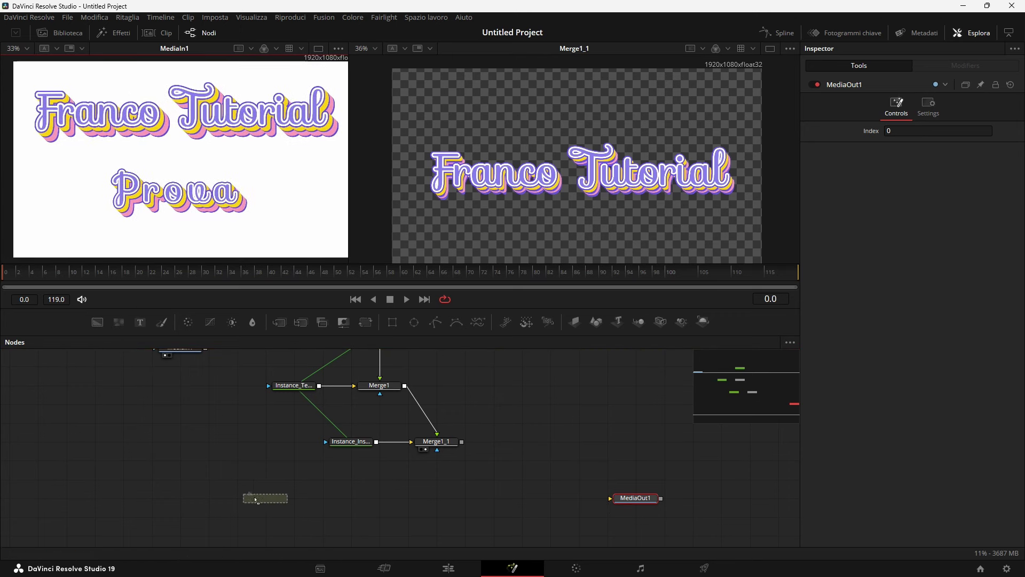
mouse_move(262, 480)
left_mouse_down()
mouse_move(632, 492)
mouse_move(632, 473)
left_mouse_up()
- Set the Background1 colour to pure white
left_click(244, 480)
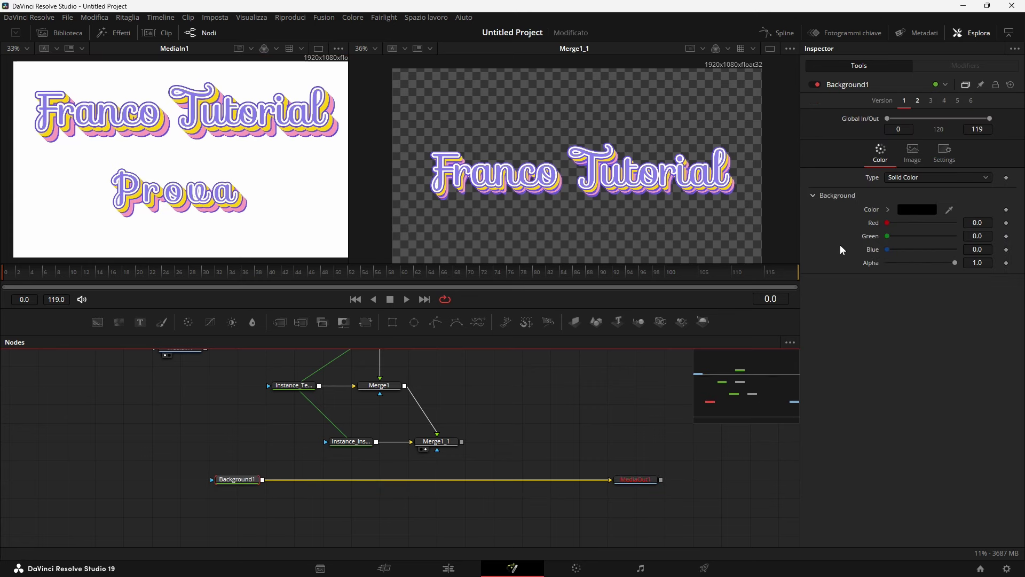
left_click(888, 209)
left_click(899, 233)
left_click_drag(896, 231, 829, 203)
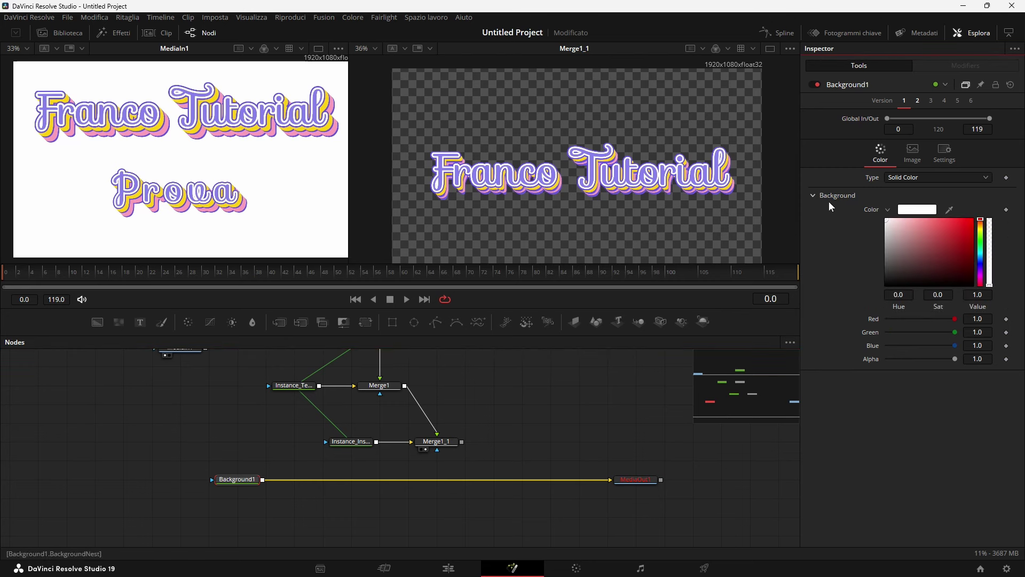
- Composite the title stack over the background through Merge1_2 and view MediaOut1
mouse_move(461, 441)
left_mouse_down()
mouse_move(293, 460)
mouse_move(262, 479)
left_mouse_up()
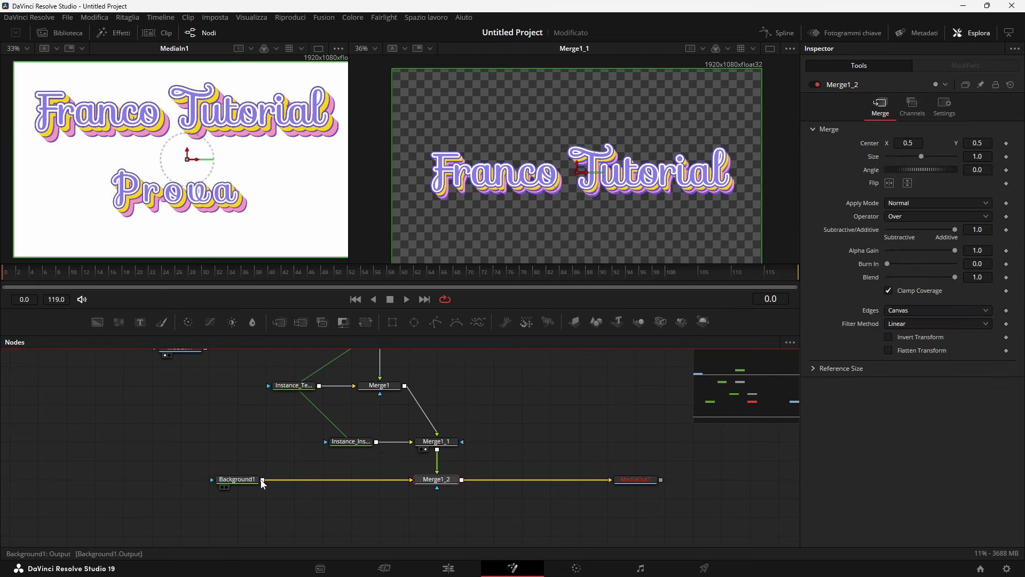
left_click(635, 480)
key("2")
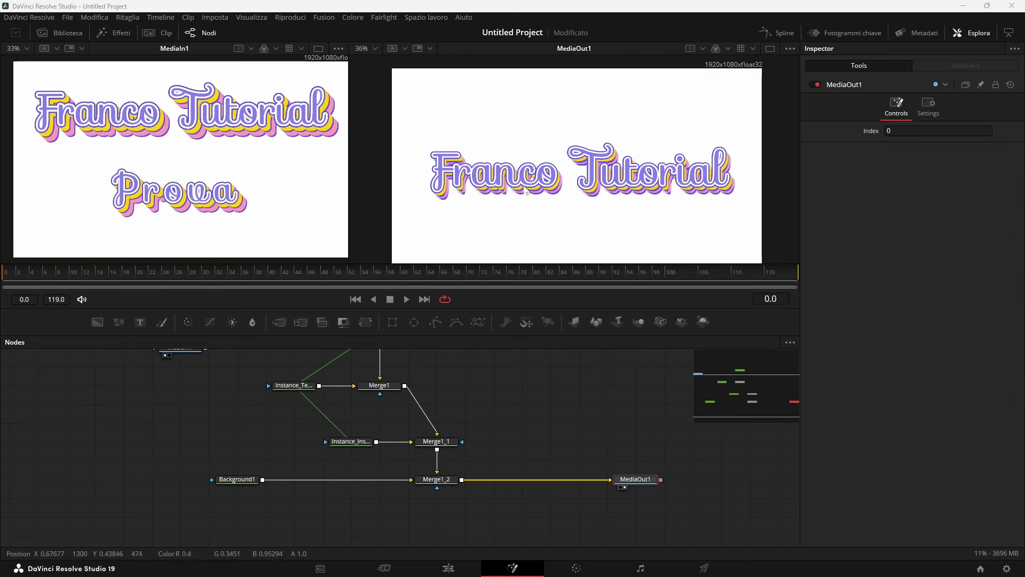
left_click(248, 156)
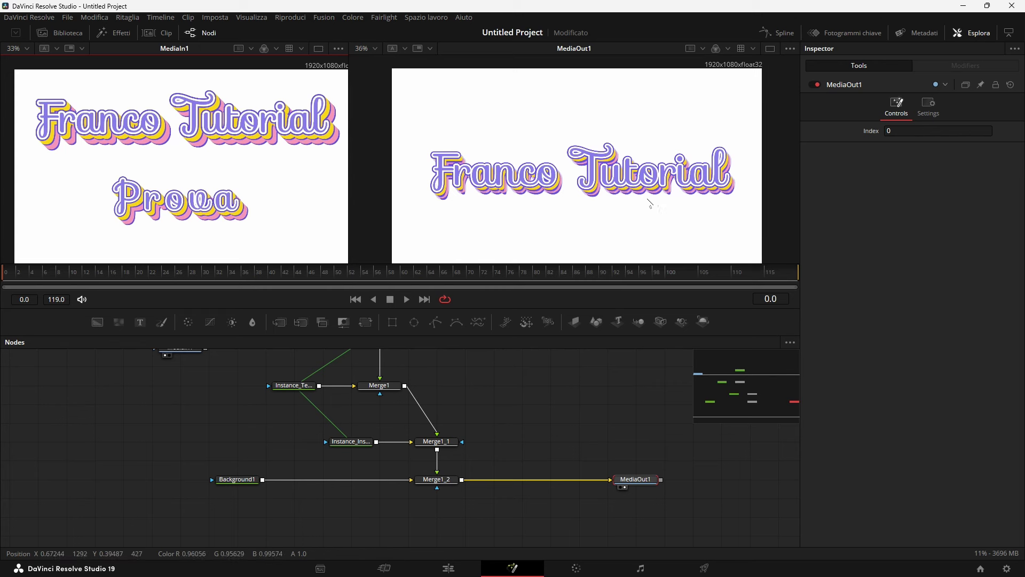
left_click(512, 425)
left_click_drag(179, 373, 149, 374)
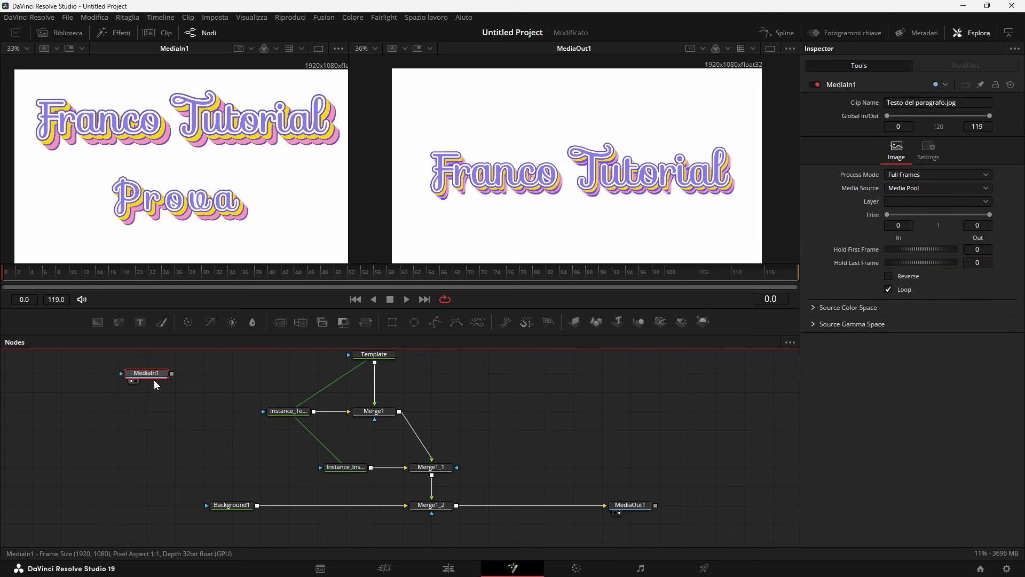
- Delete the MediaIn1 reference node and enlarge the node graph area
key("Delete")
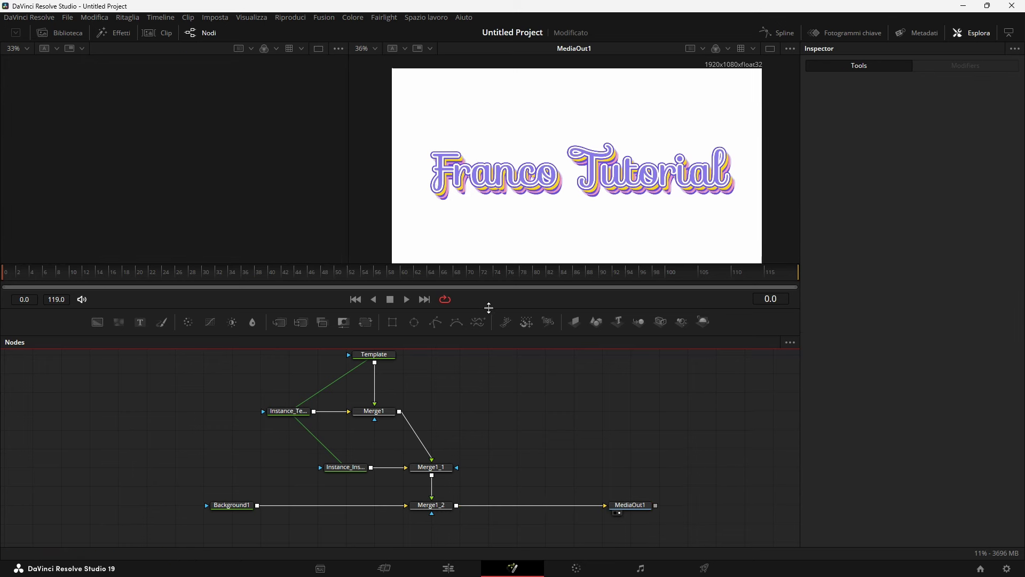
left_click_drag(487, 308, 487, 280)
left_click_drag(526, 371, 518, 390)
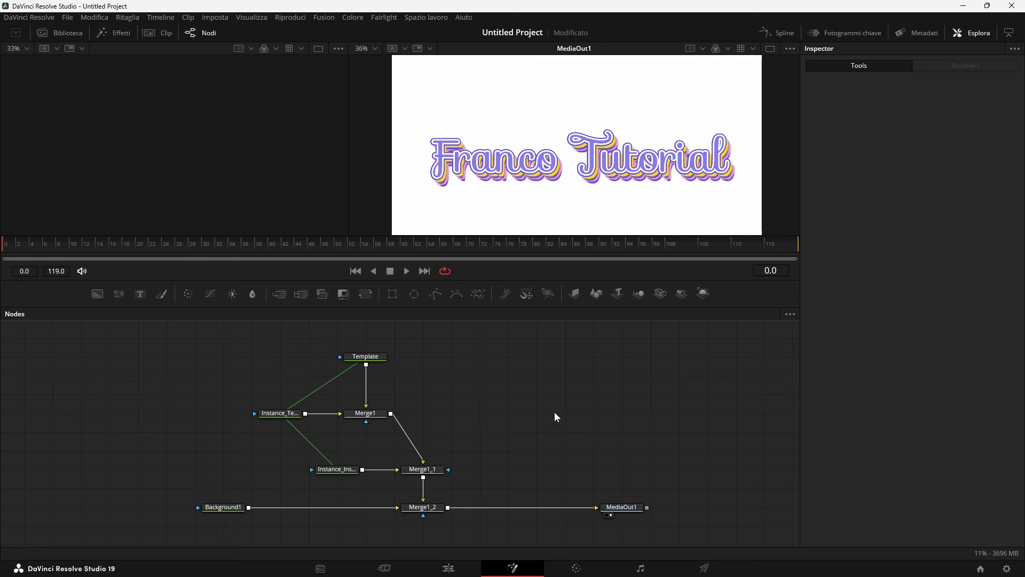
left_click(366, 356)
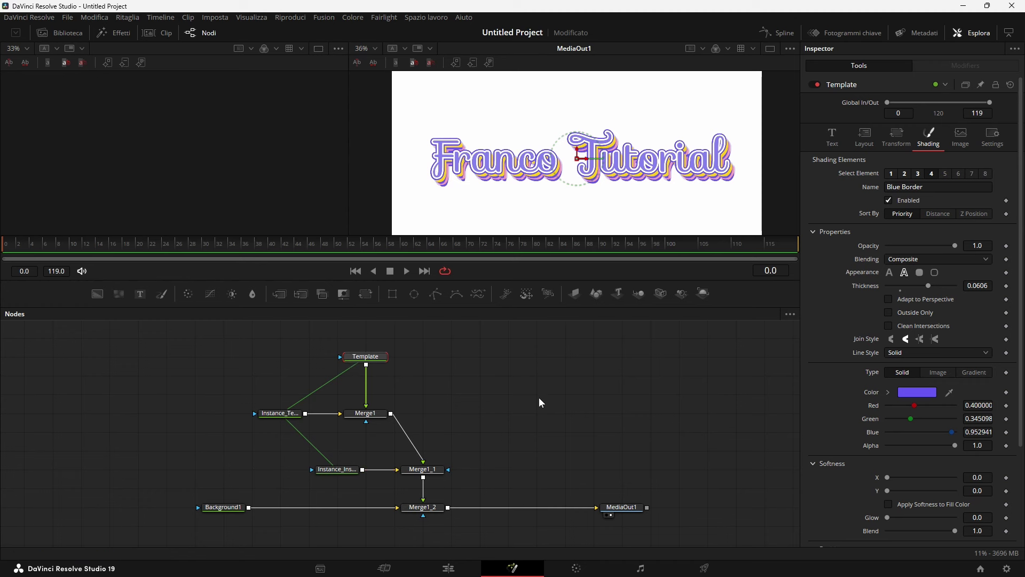
- Rename Template to TESTO and the copies to COPIA1 and COPIA2, then add a MultiMerge node
key("F2")
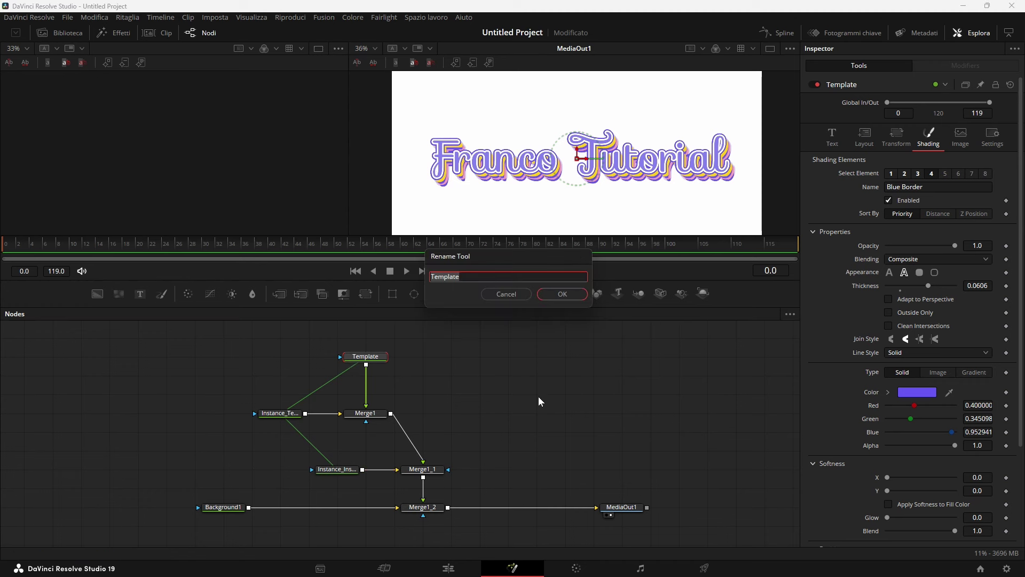
type("TESTO")
key("Return")
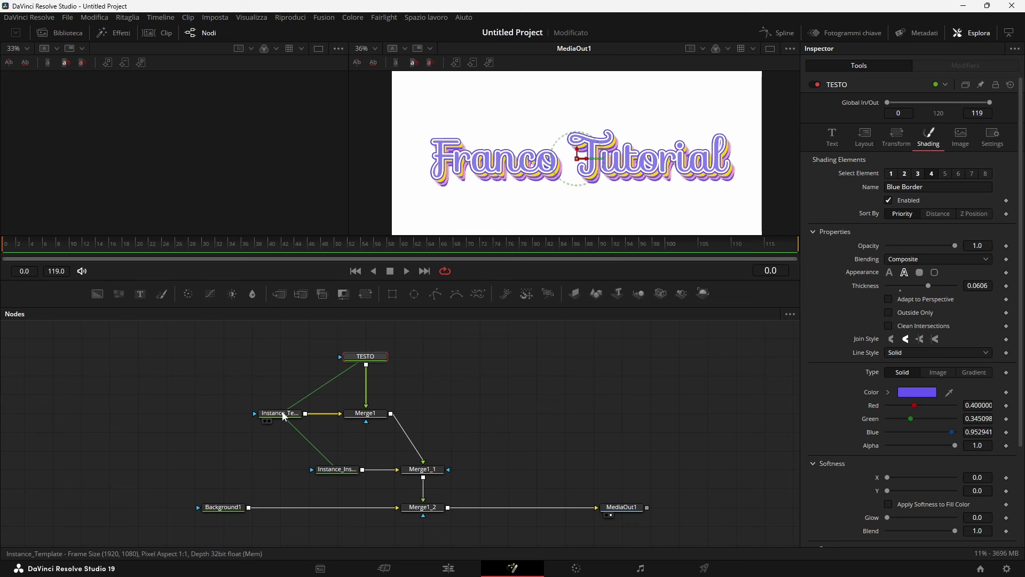
left_click(282, 414)
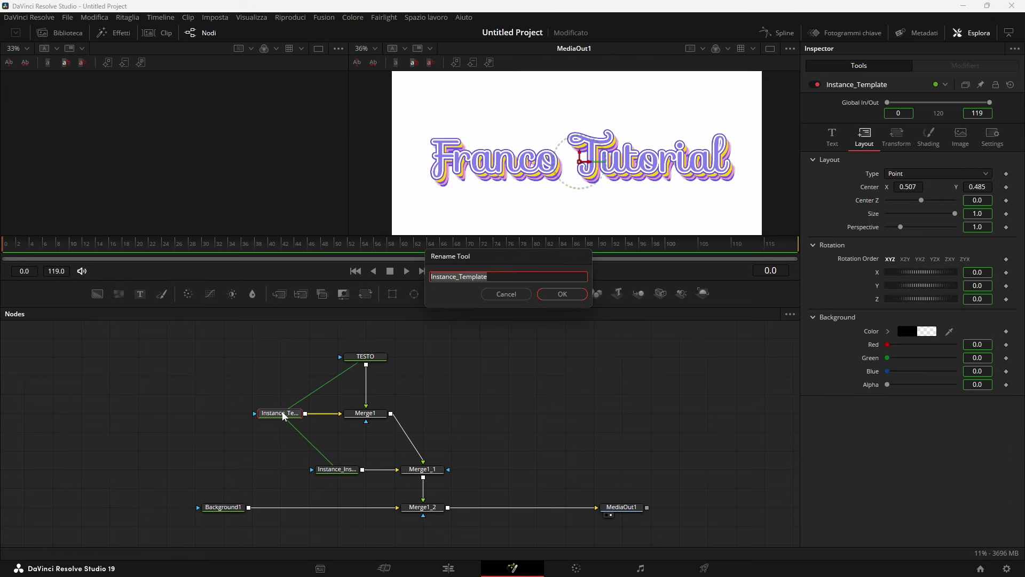
type("COPIA1")
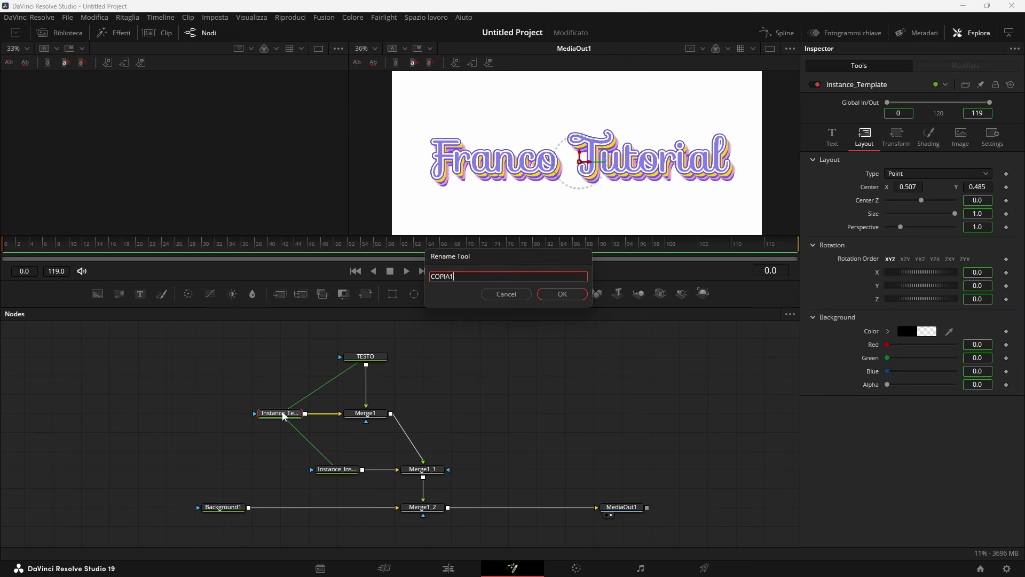
key("Return")
left_click(344, 473)
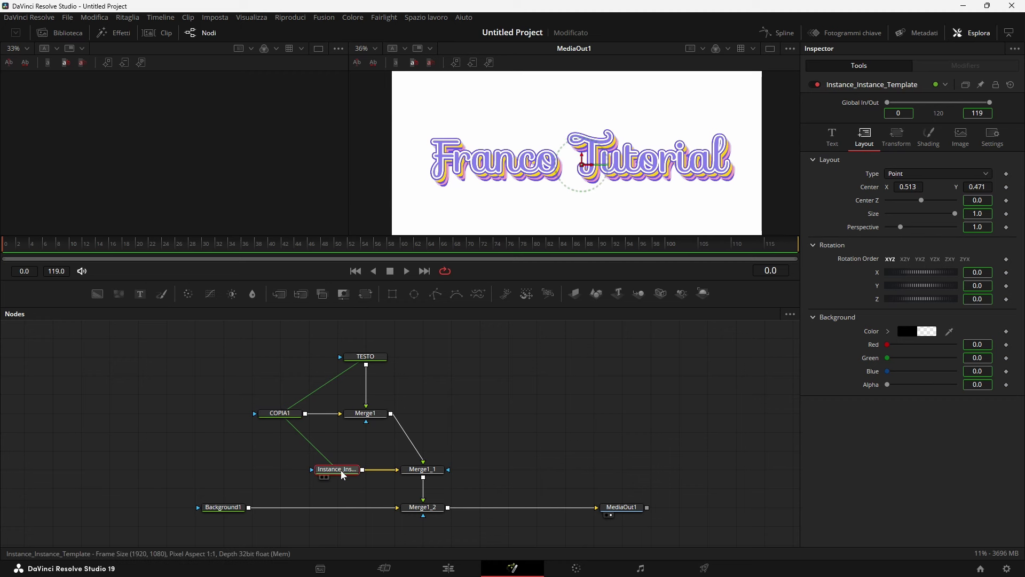
key("F2")
type("COPIA")
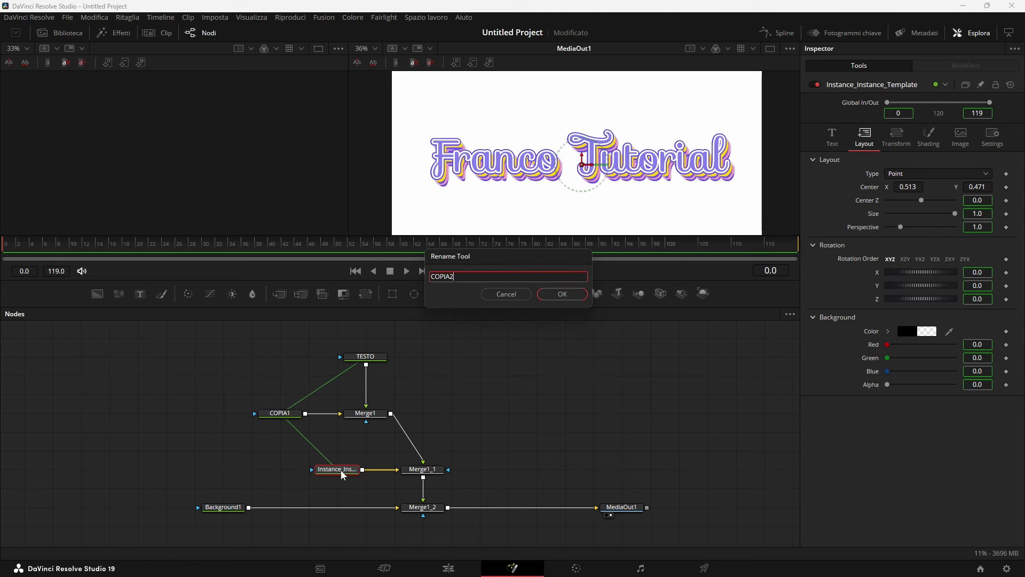
type("2")
key("Return")
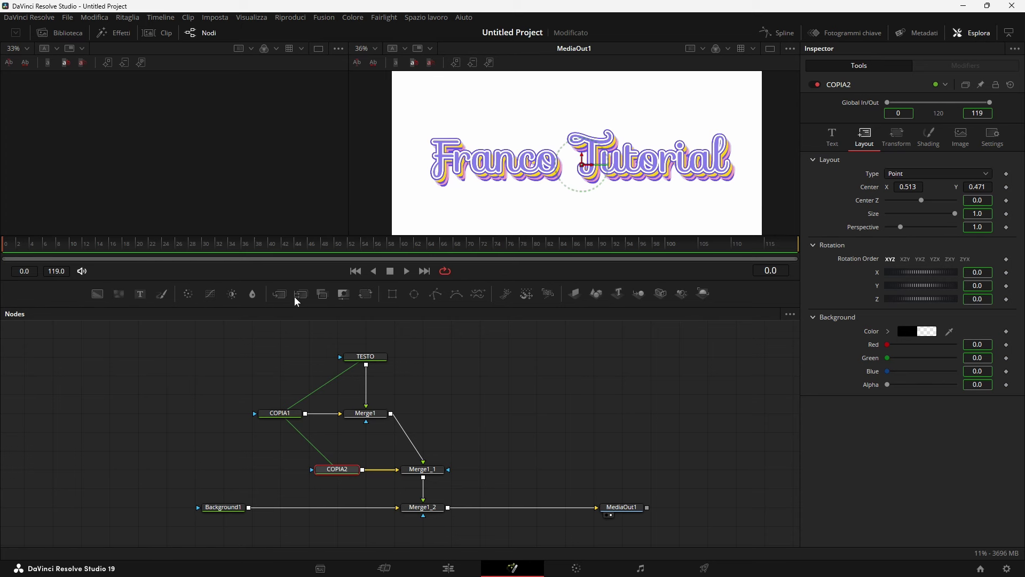
left_click_drag(300, 293, 496, 426)
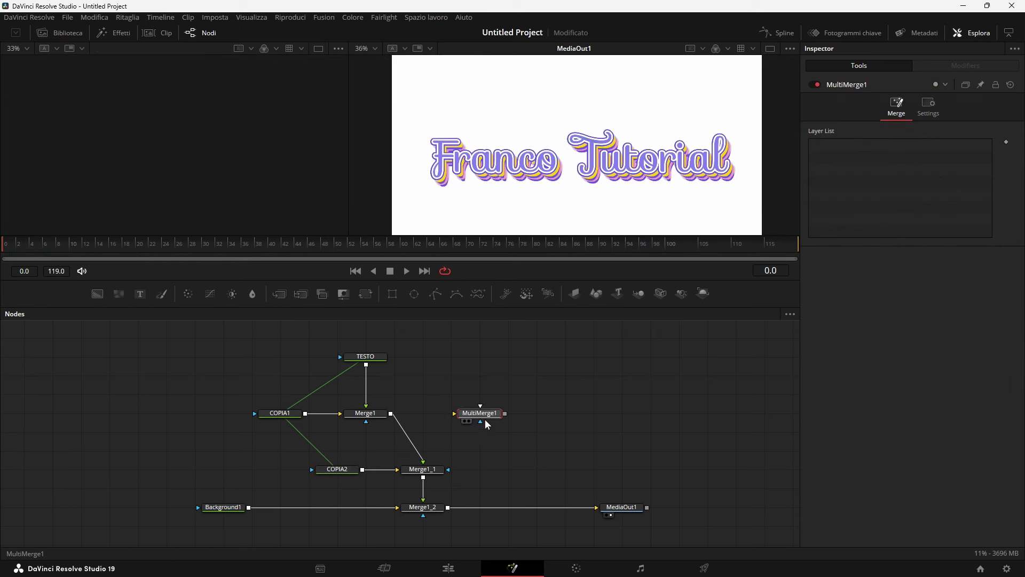
- Delete Merge1 and Merge1_1, rearrange the nodes, and add a Background with alpha 0
left_click(365, 414)
key("Delete")
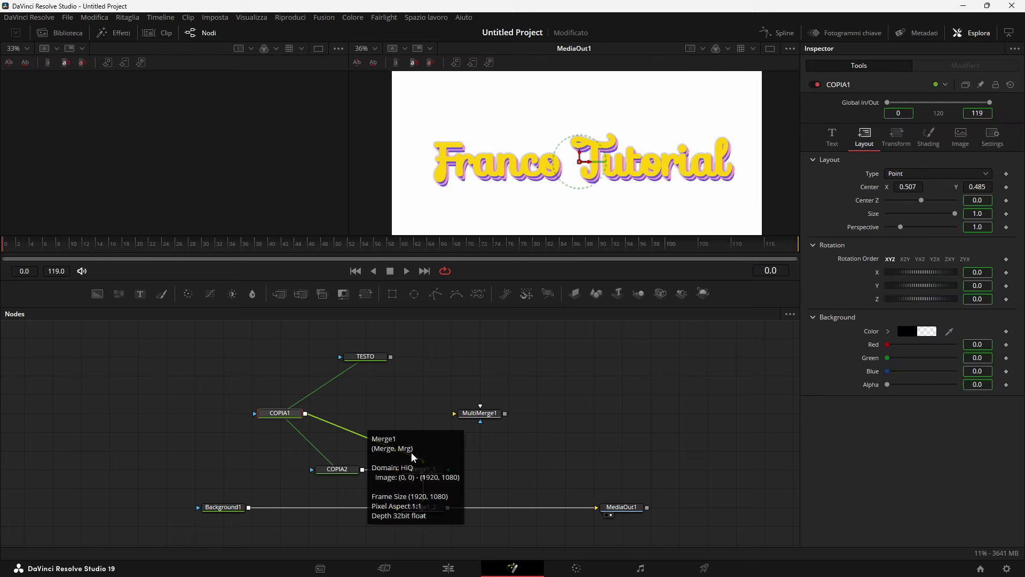
left_click(414, 469)
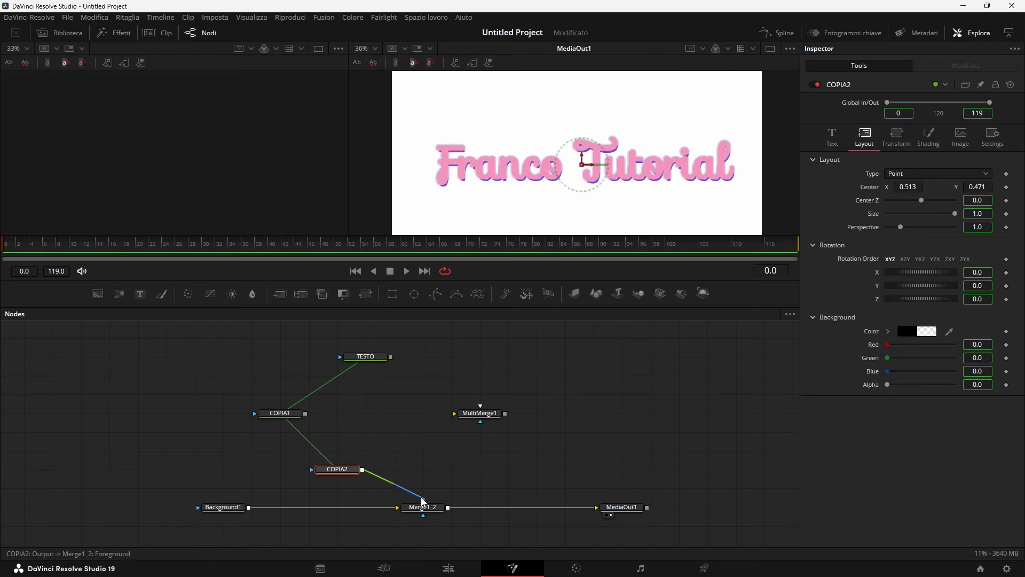
key("Delete")
left_click_drag(350, 469, 293, 447)
mouse_move(477, 413)
left_mouse_down()
mouse_move(376, 414)
mouse_move(404, 415)
left_mouse_up()
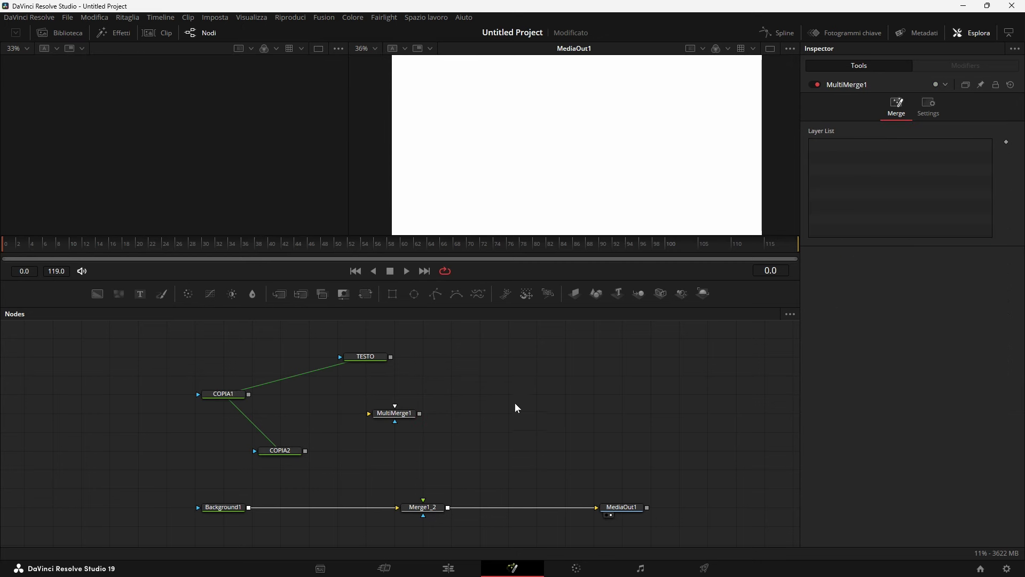
left_click_drag(403, 417, 460, 416)
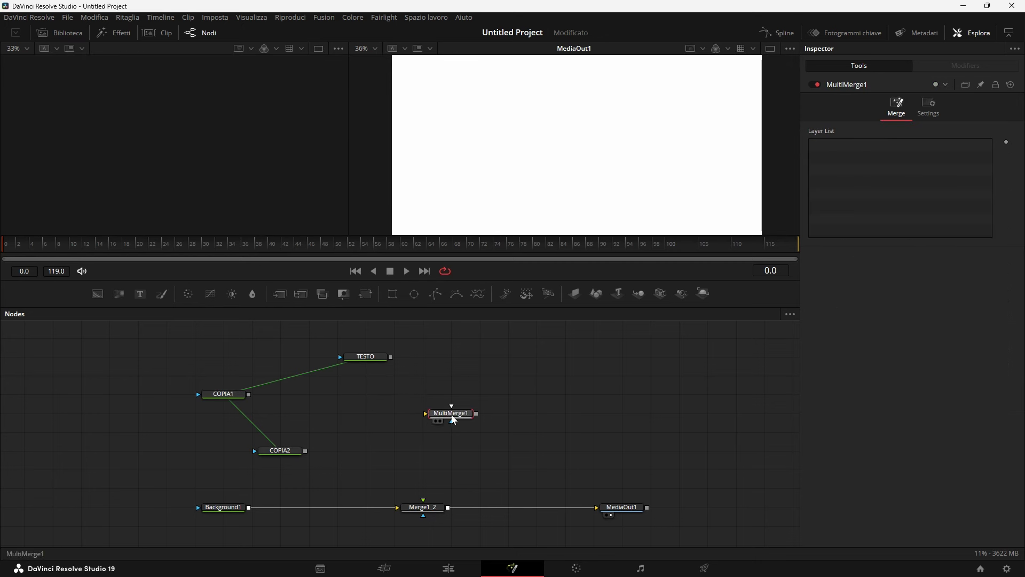
left_click_drag(460, 414, 431, 414)
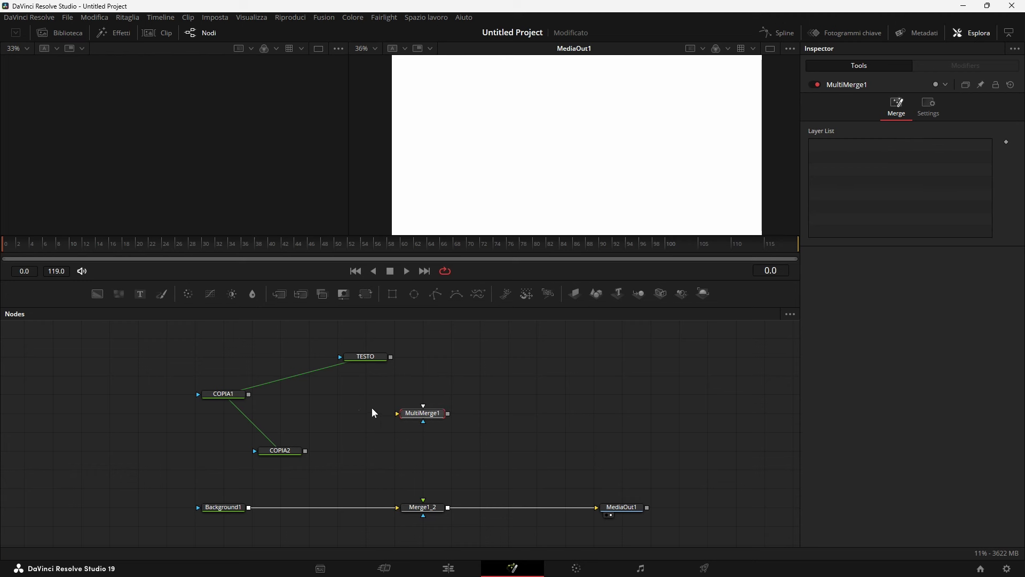
mouse_move(98, 293)
left_mouse_down()
mouse_move(189, 353)
mouse_move(359, 414)
mouse_move(416, 418)
left_mouse_up()
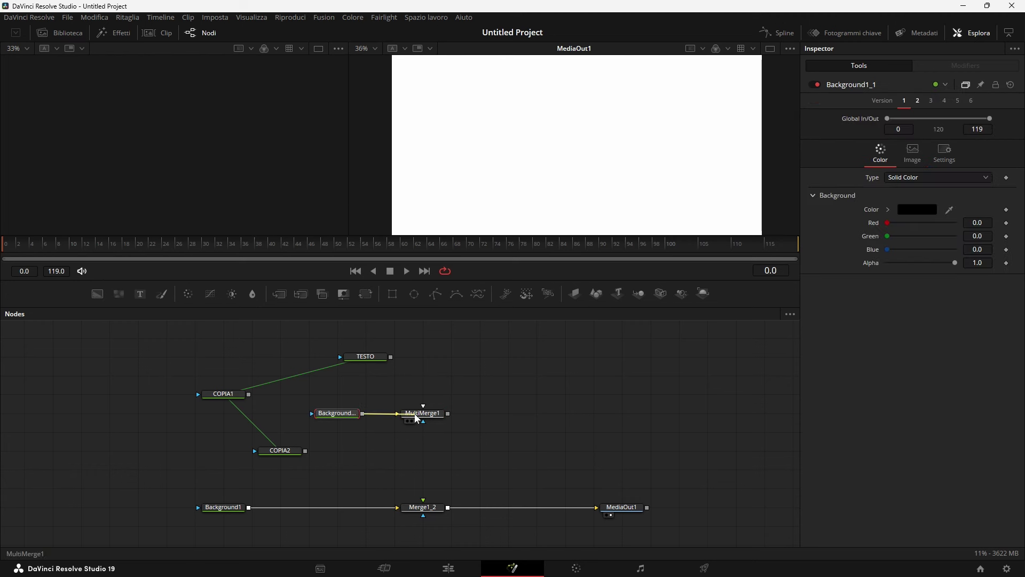
left_click_drag(956, 262, 814, 264)
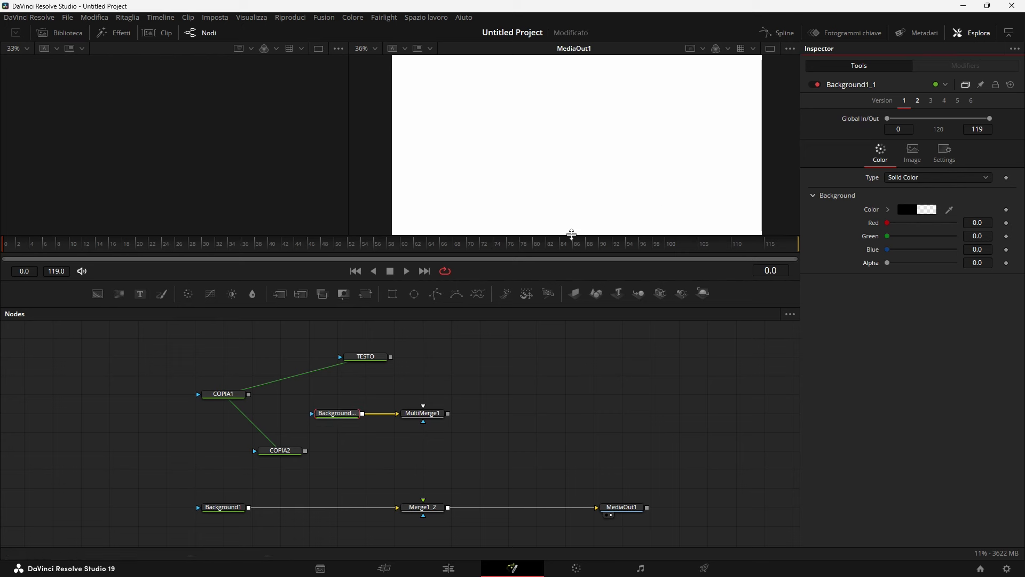
- Wire TESTO and COPIA1 into MultiMerge1 as its first two layers
mouse_move(365, 356)
left_mouse_down()
mouse_move(422, 338)
mouse_move(501, 357)
left_mouse_up()
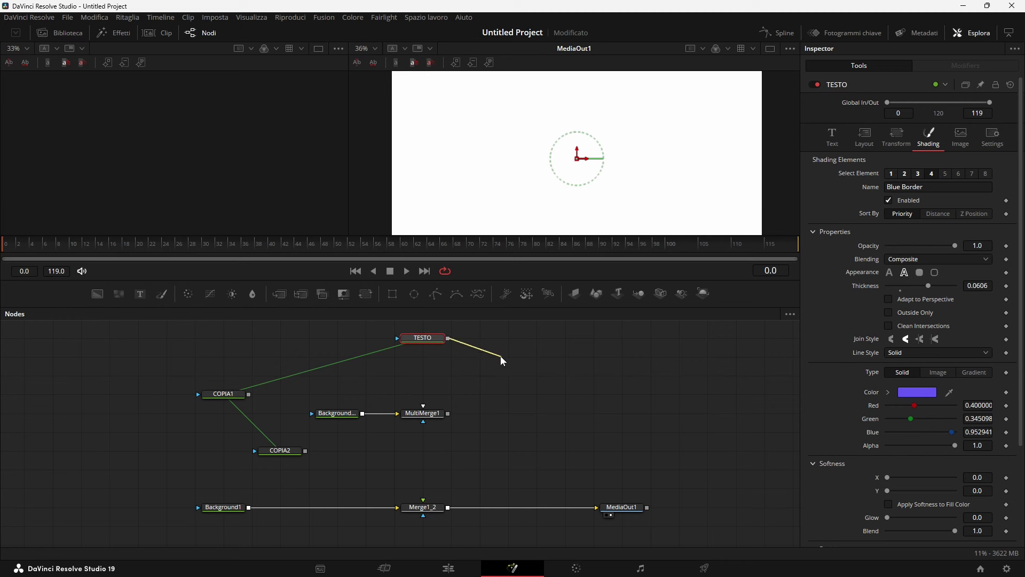
left_click_drag(442, 384, 424, 414)
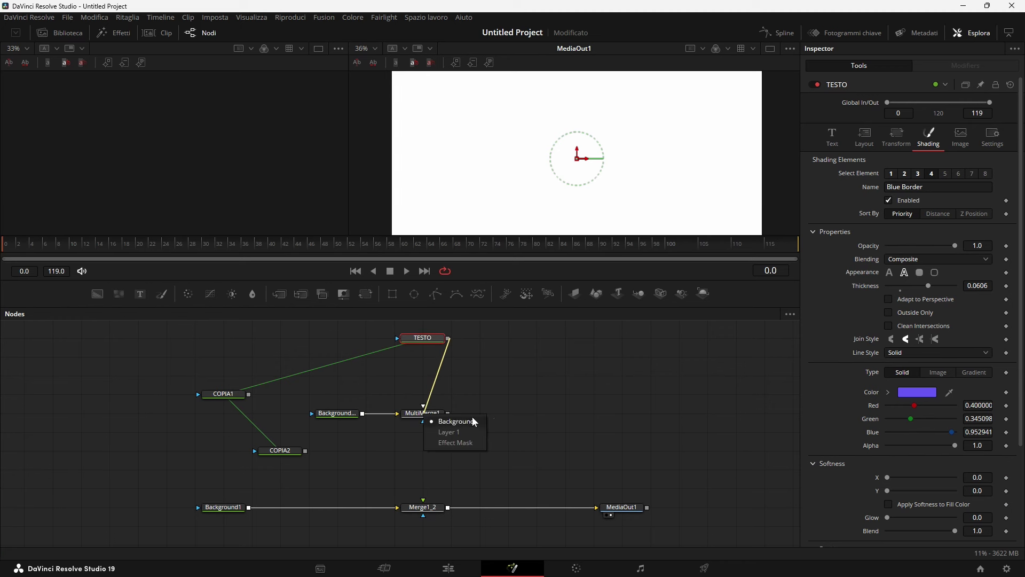
left_click(455, 432)
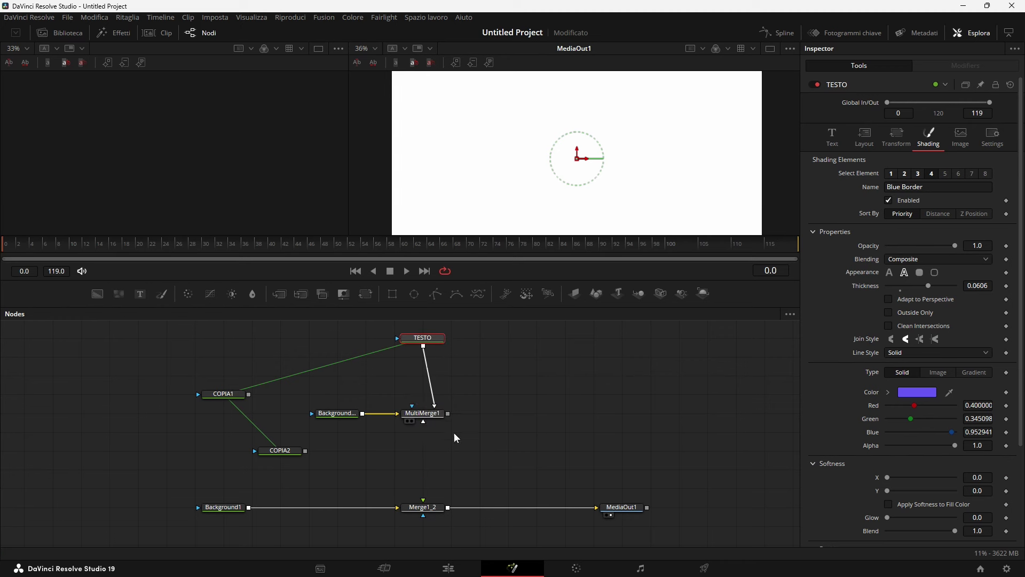
left_click(226, 396)
mouse_move(249, 394)
left_mouse_down()
mouse_move(346, 380)
mouse_move(416, 415)
left_mouse_up()
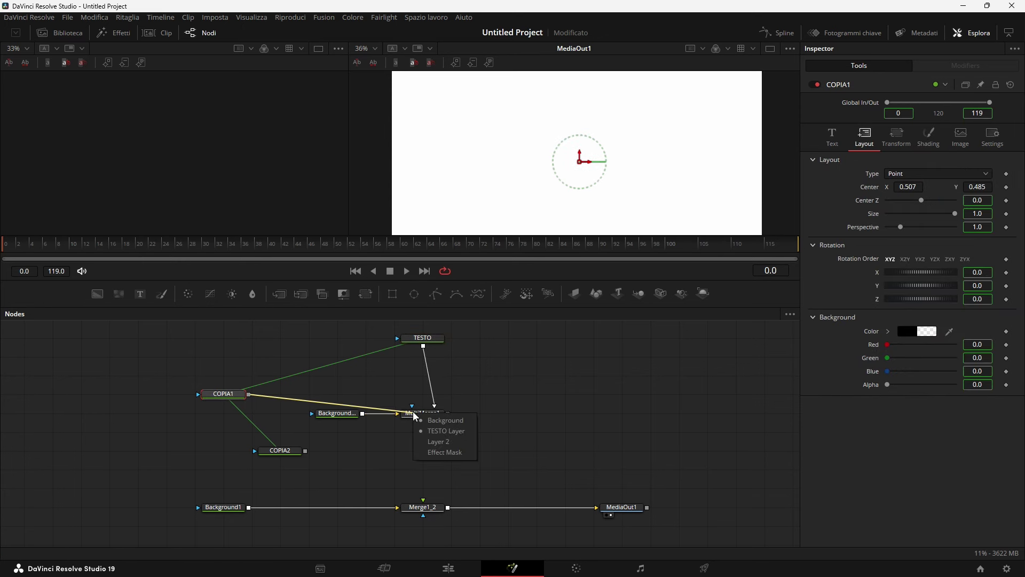
left_click(451, 442)
- Connect COPIA2 as a third layer and feed MultiMerge1 into Merge1_2's foreground
left_click_drag(425, 339, 510, 339)
mouse_move(234, 392)
left_mouse_down()
mouse_move(348, 354)
mouse_move(347, 335)
left_mouse_up()
left_click(333, 419)
left_click_drag(334, 419, 419, 382)
mouse_move(284, 461)
left_mouse_down()
mouse_move(341, 461)
mouse_move(421, 419)
left_mouse_up()
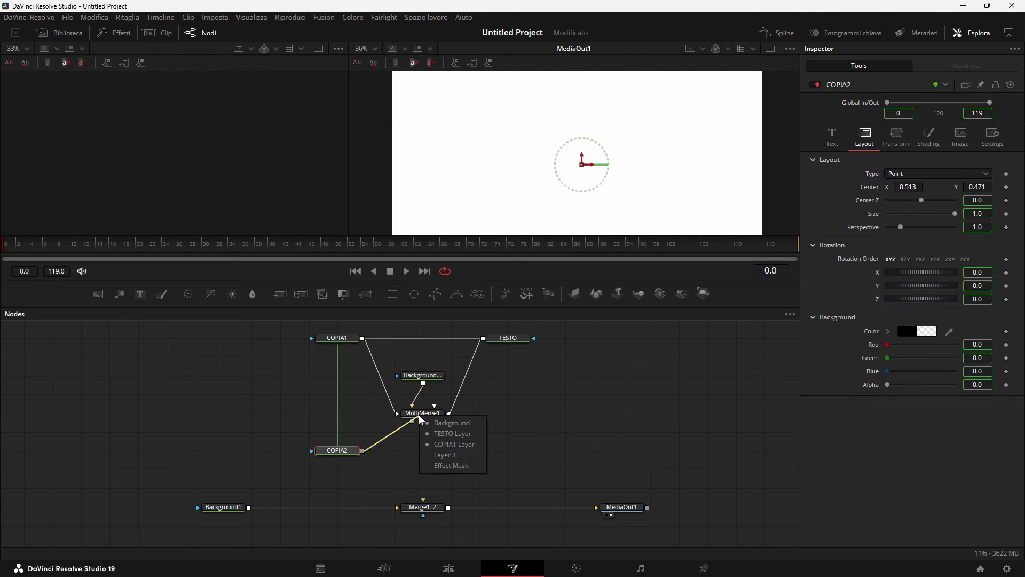
left_click(445, 454)
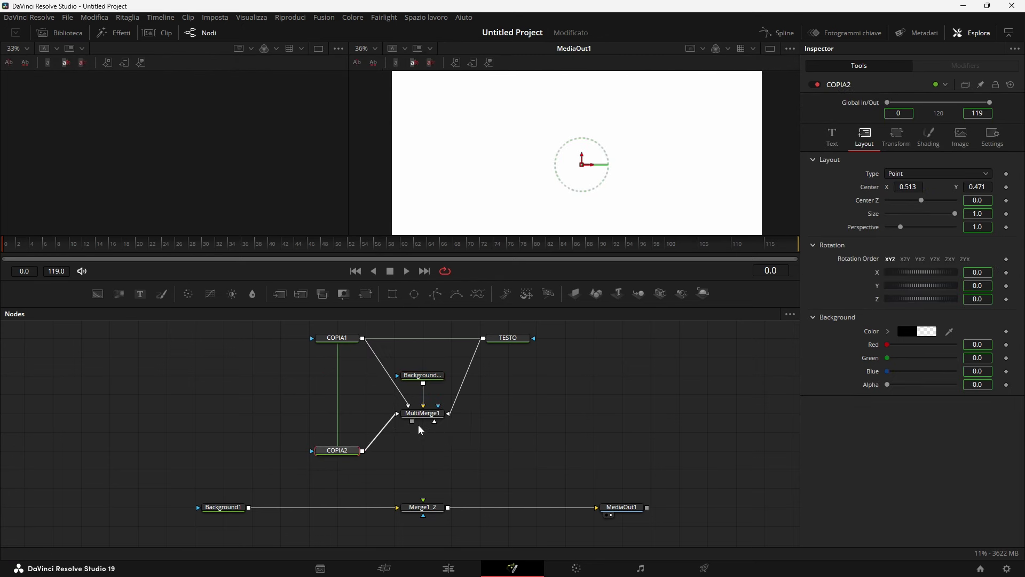
left_click_drag(413, 423, 424, 505)
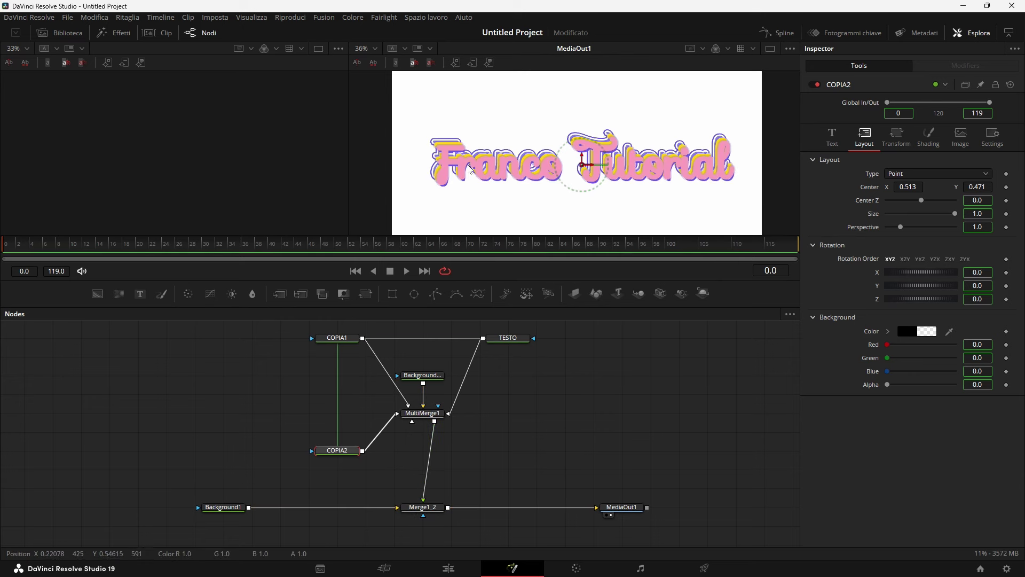
left_click(422, 413)
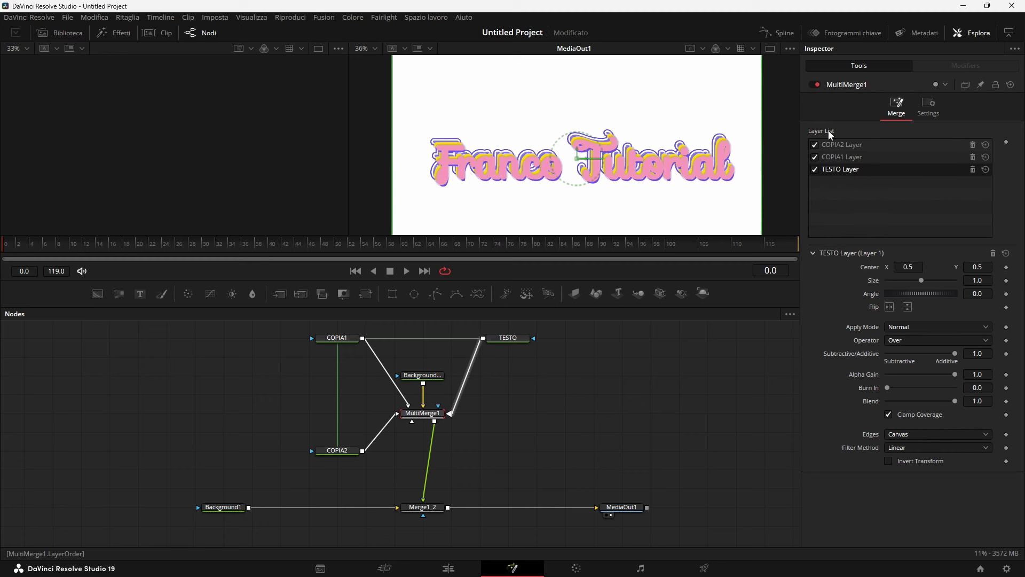
- Move TESTO Layer to the top and COPIA2 Layer to the bottom, then nudge COPIA2's Center
left_click_drag(831, 177, 834, 149)
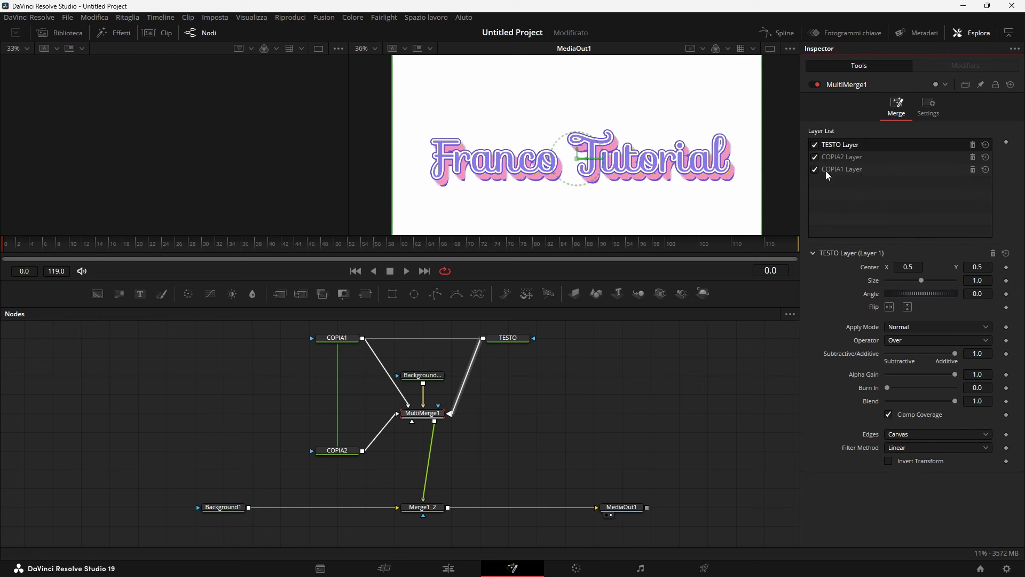
left_click_drag(831, 162, 834, 182)
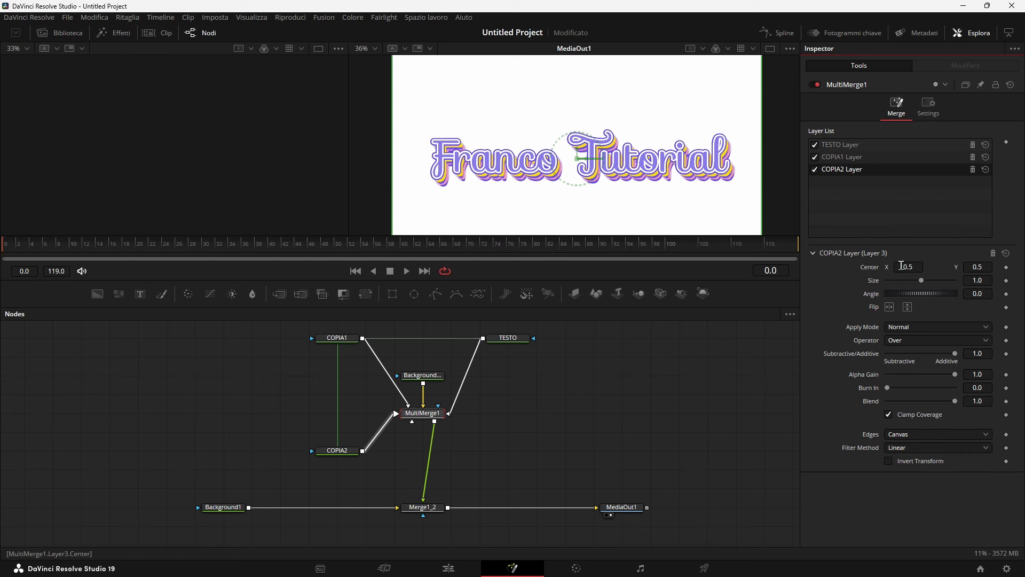
left_click_drag(908, 267, 911, 267)
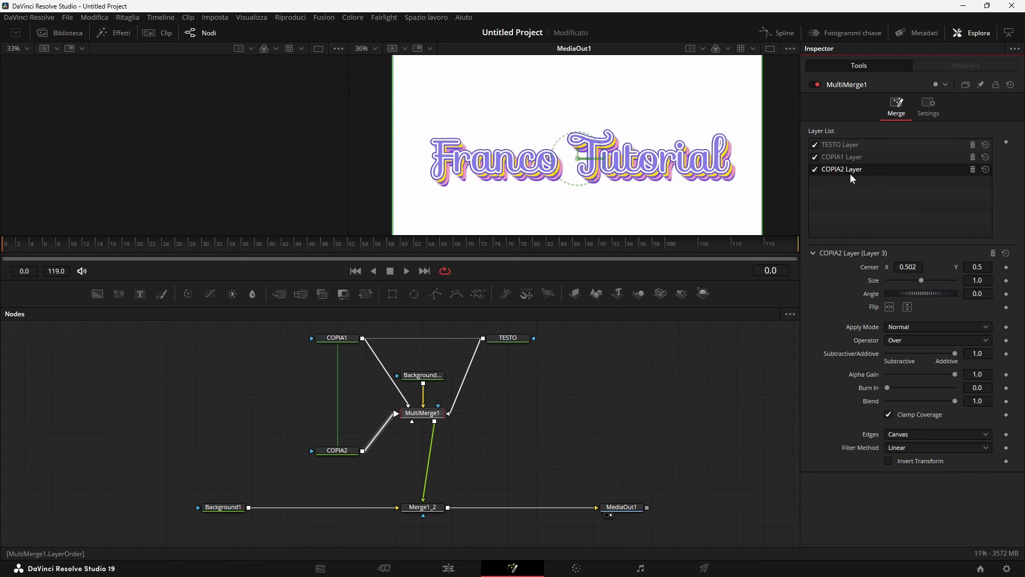
left_click_drag(896, 265, 890, 265)
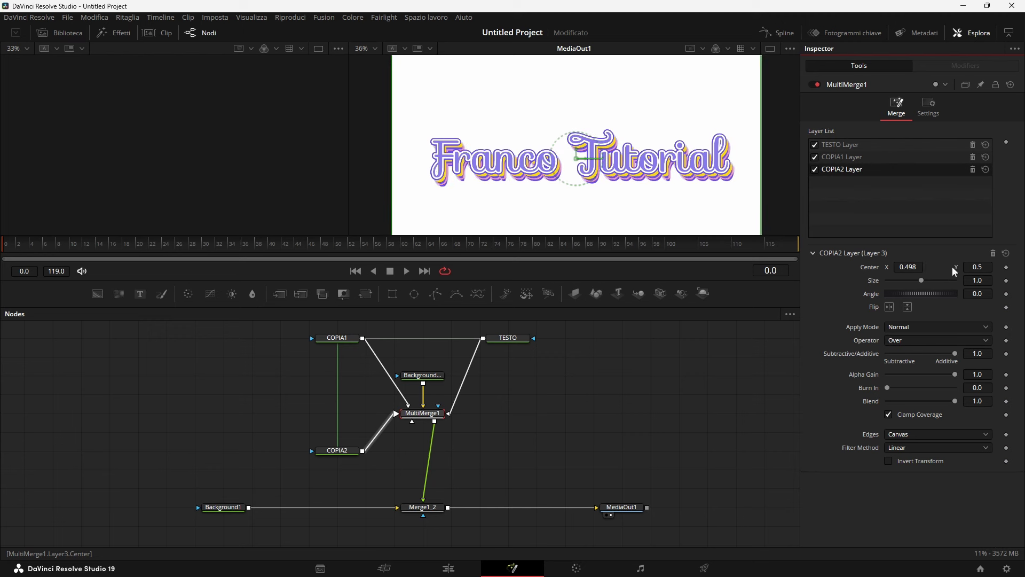
left_click_drag(975, 265, 972, 265)
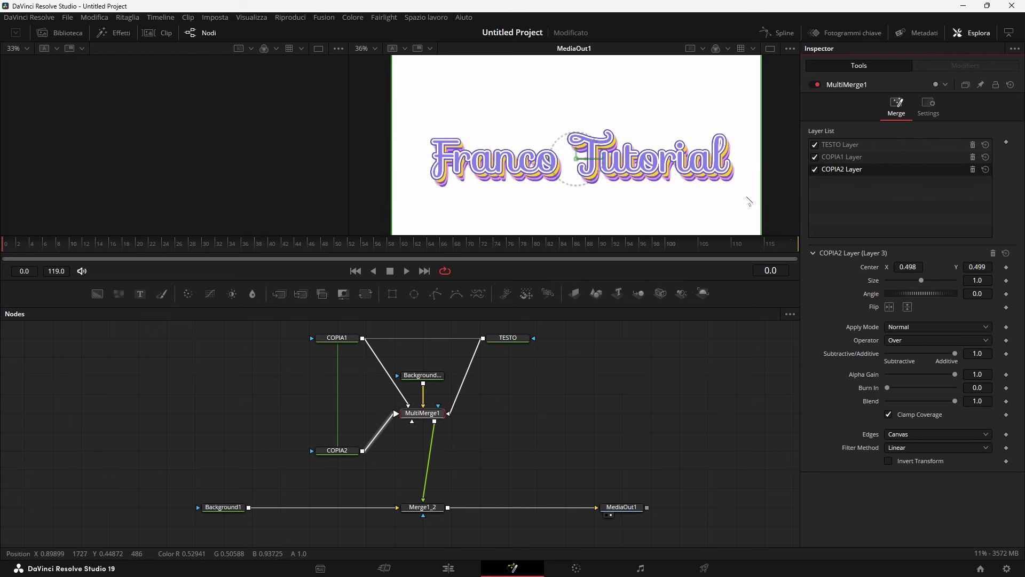
- Nudge COPIA1 Layer's Center X and check the TESTO layer's position
left_click(850, 158)
left_click_drag(911, 269, 908, 266)
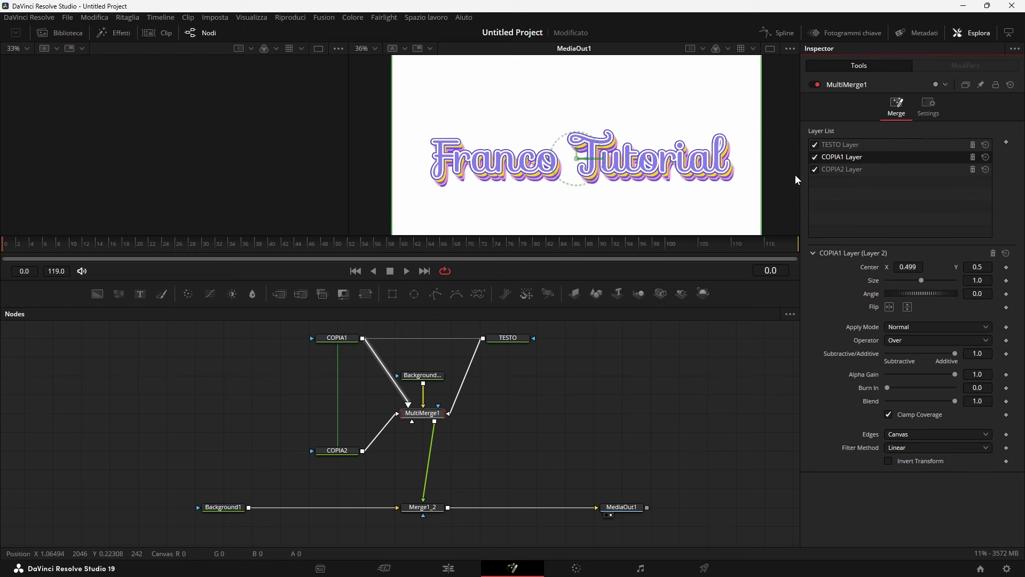
left_click(839, 144)
left_click_drag(583, 378, 575, 387)
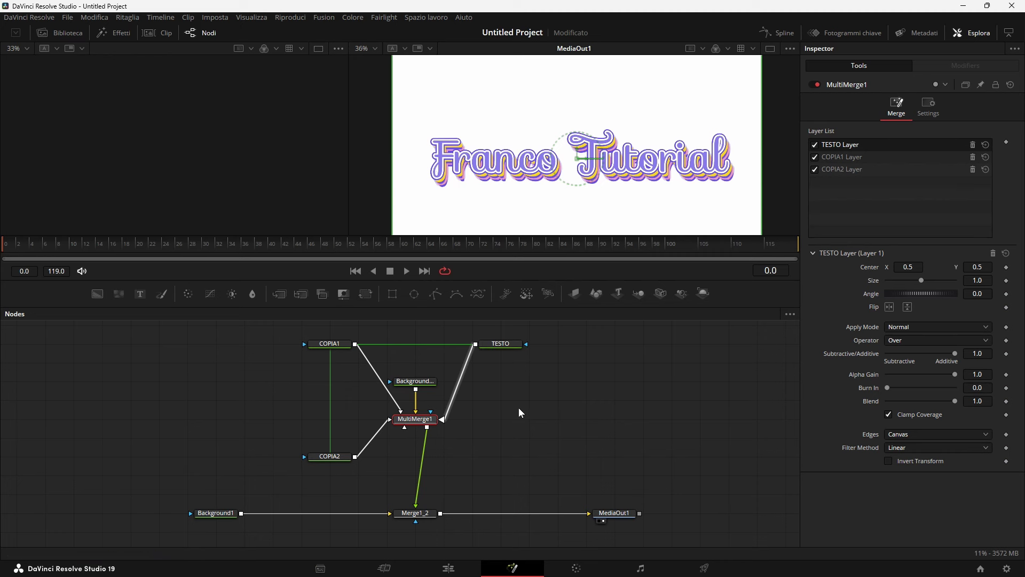
left_click(508, 346)
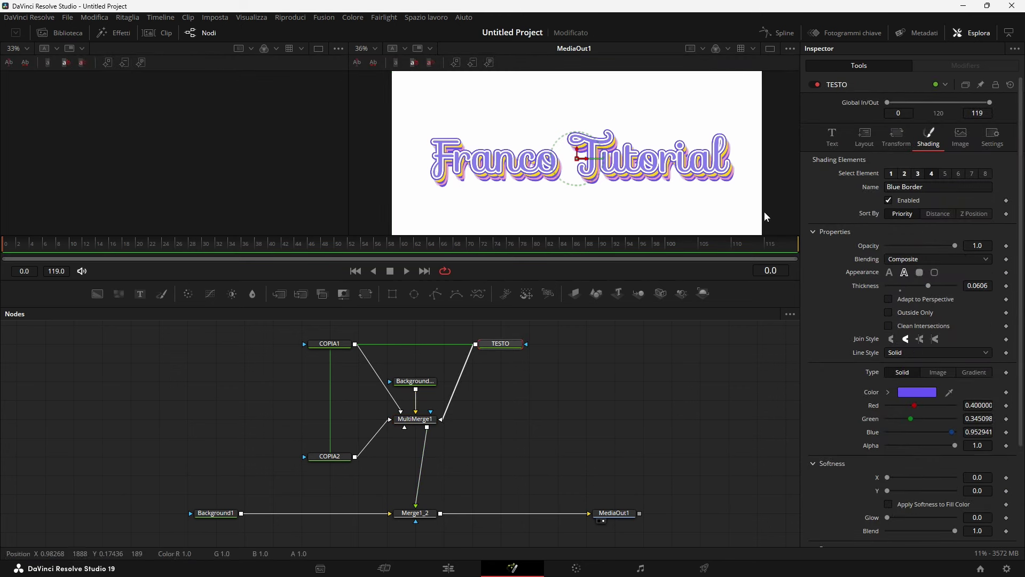
- Replace the TESTO text 'Franco Tutorial' with 'Una Gita' and enlarge the preview
left_click(832, 136)
left_click(862, 180)
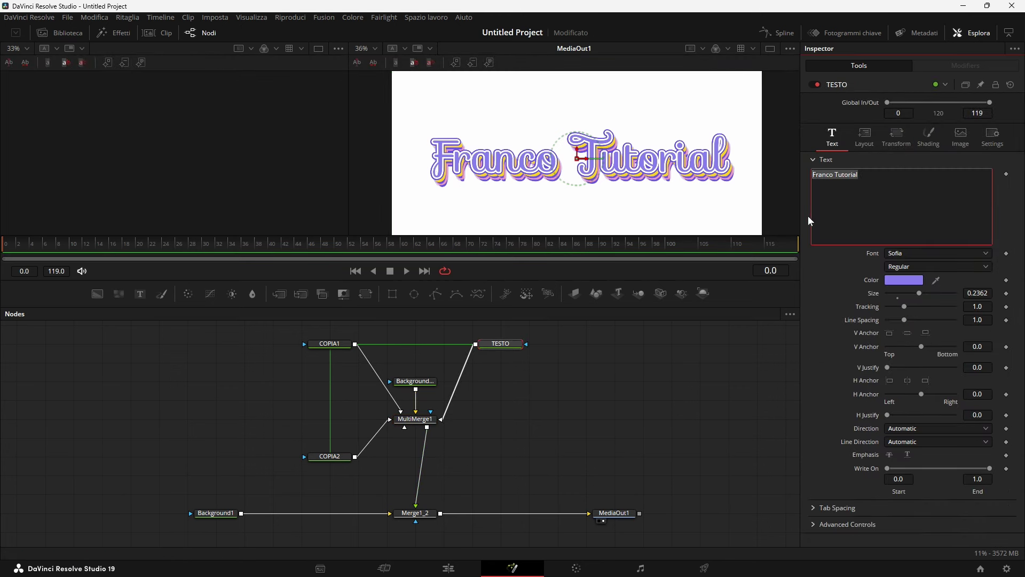
type("Una G")
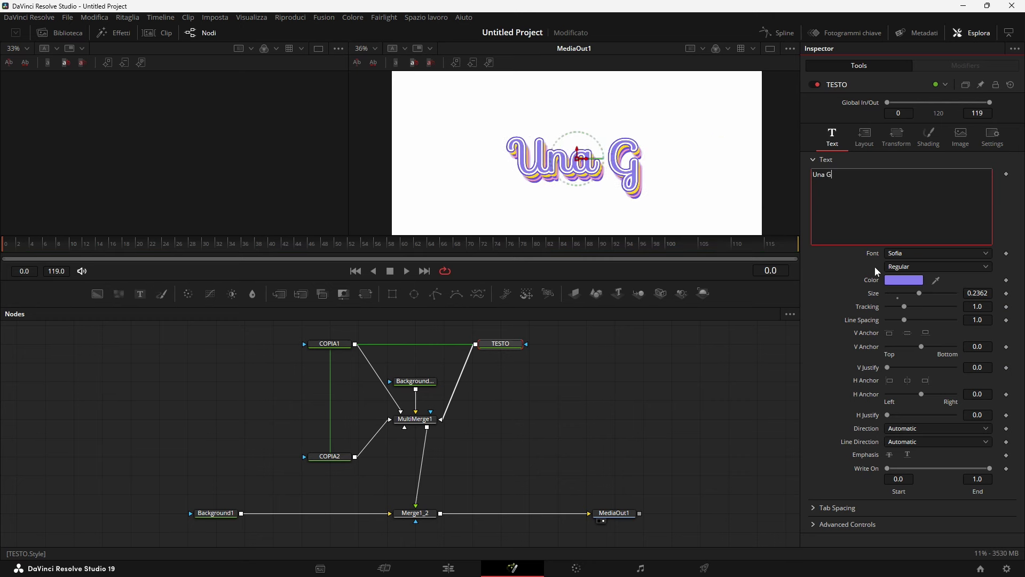
type("ita")
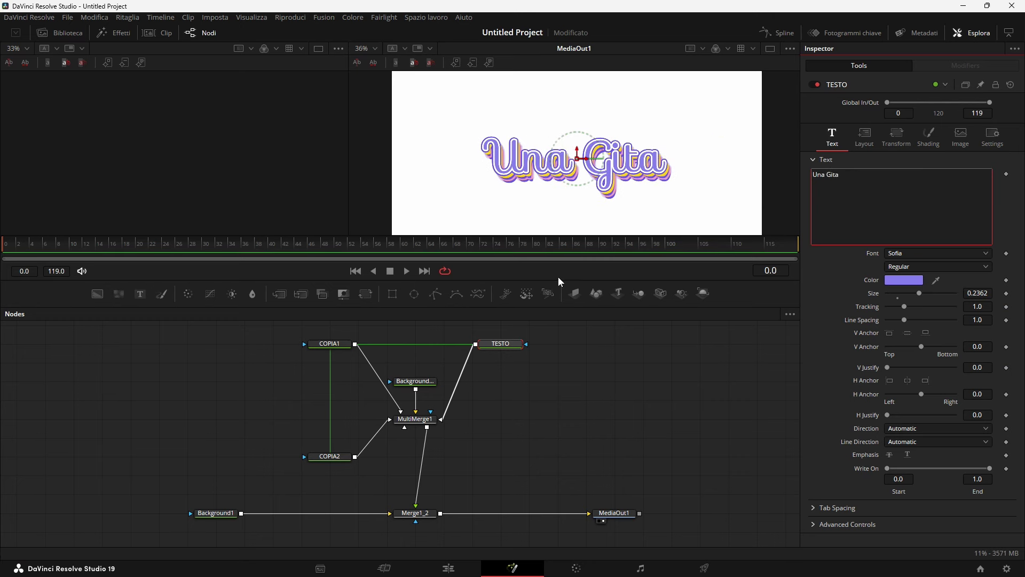
left_click_drag(544, 307, 543, 348)
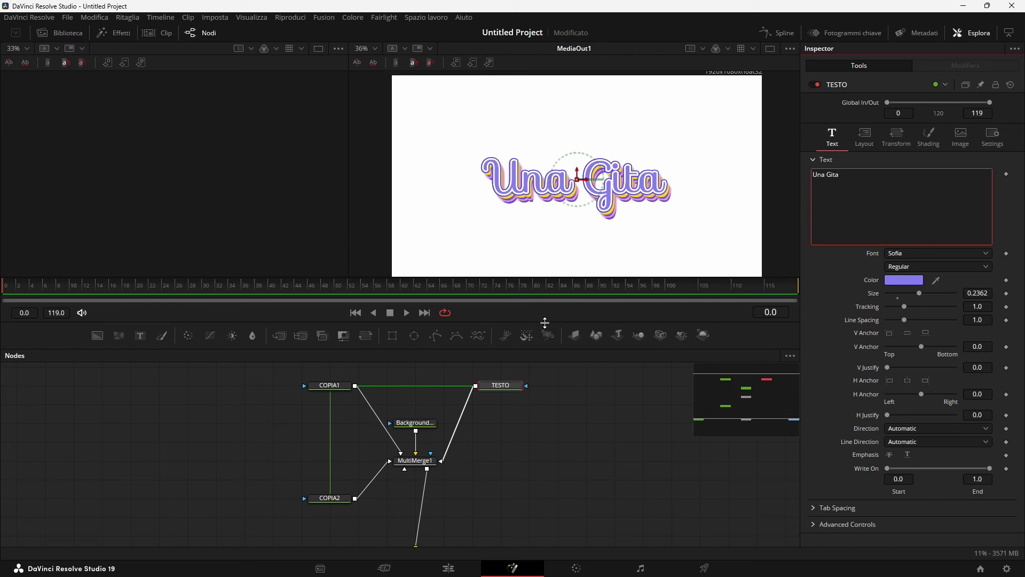
scroll(521, 399, "down", 2)
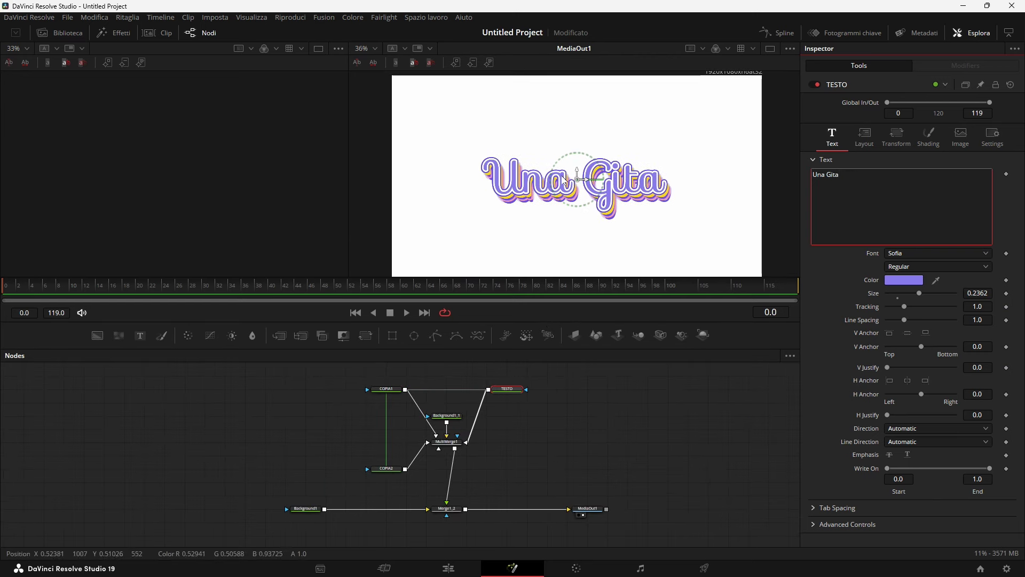
left_click(683, 430)
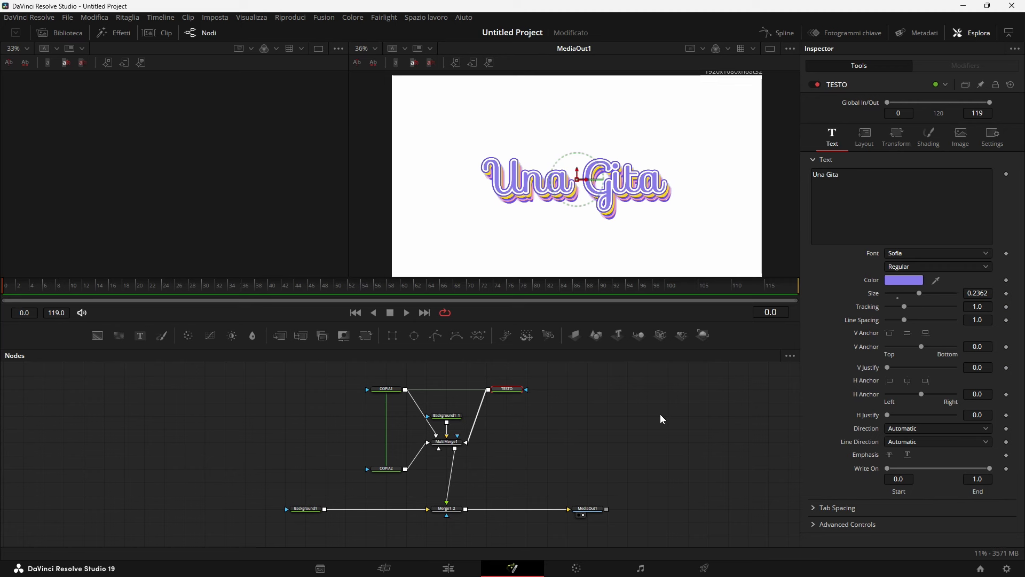
mouse_move(503, 401)
- Make the main TESTO 'Una Gita' text colour dark green
left_click(902, 280)
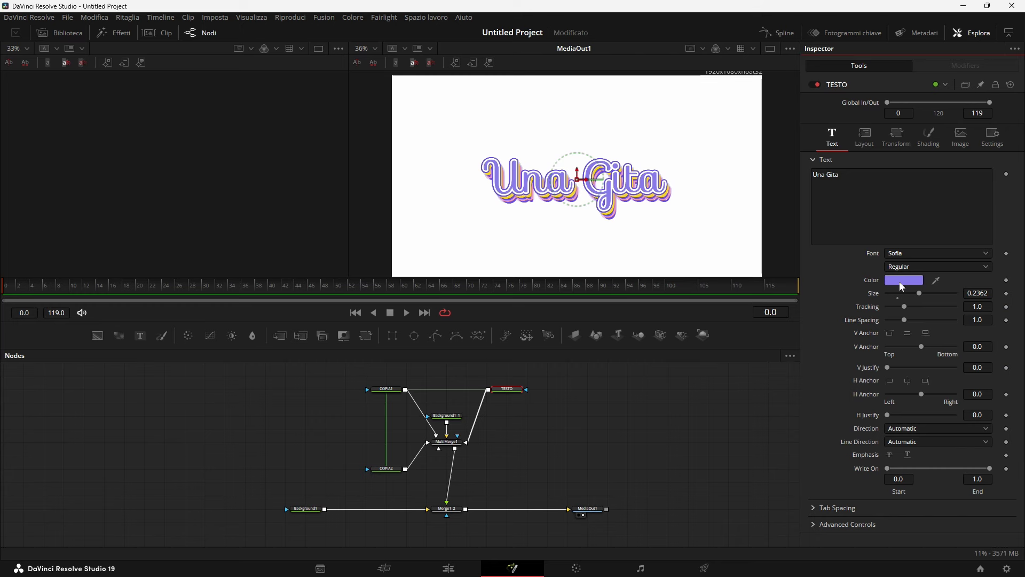
left_click(585, 202)
mouse_move(590, 180)
left_mouse_down()
mouse_move(733, 292)
mouse_move(806, 307)
left_mouse_up()
left_click_drag(849, 369, 846, 378)
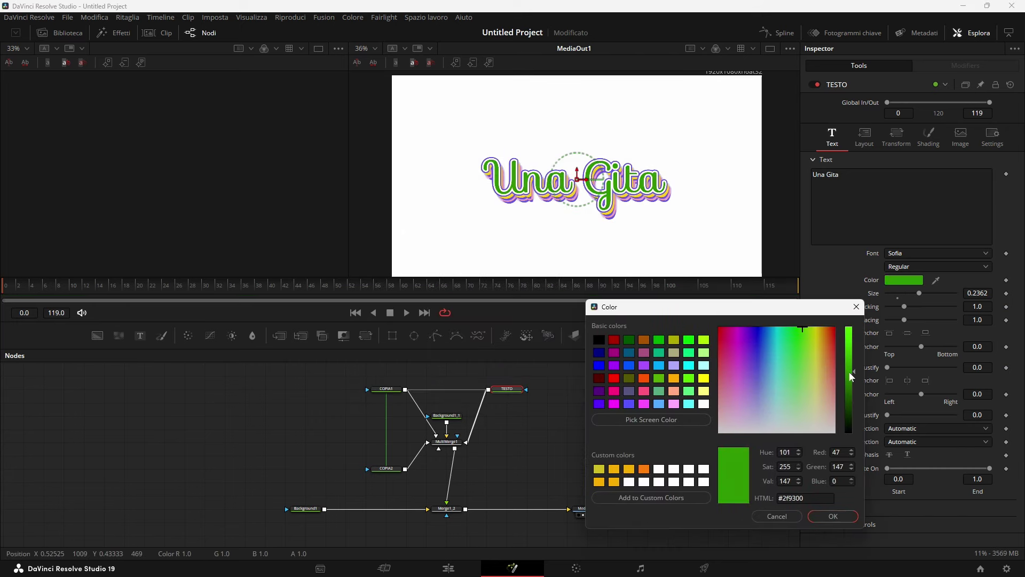
left_click(818, 513)
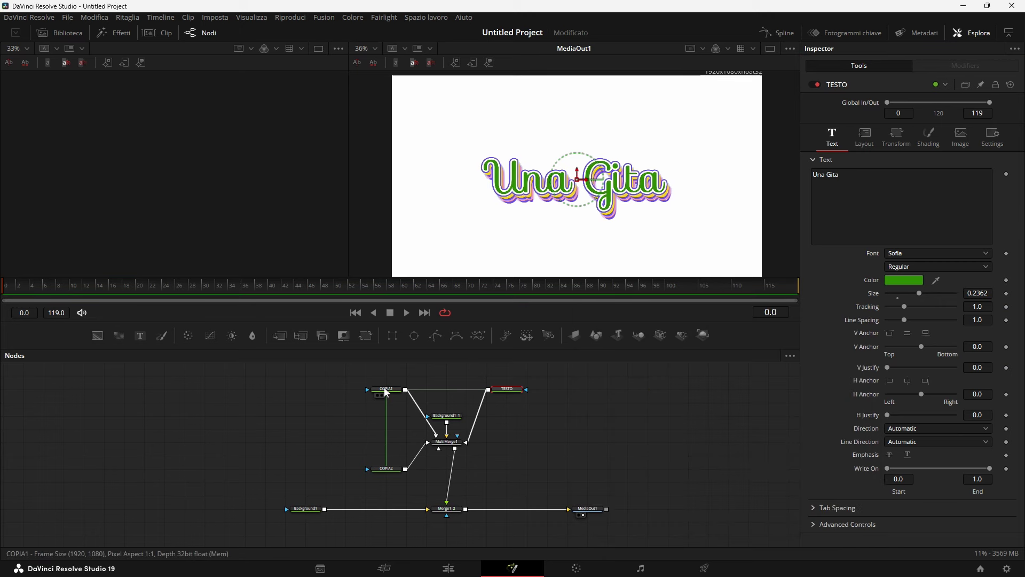
- Set the COPIA1 shadow layer's text colour to red and preview the result
left_click(389, 395)
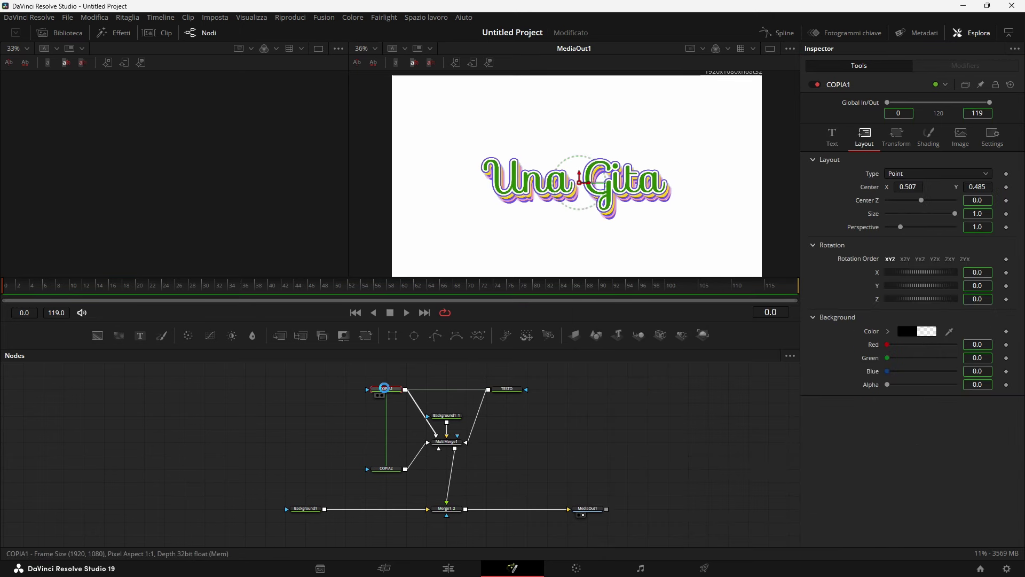
left_click(836, 140)
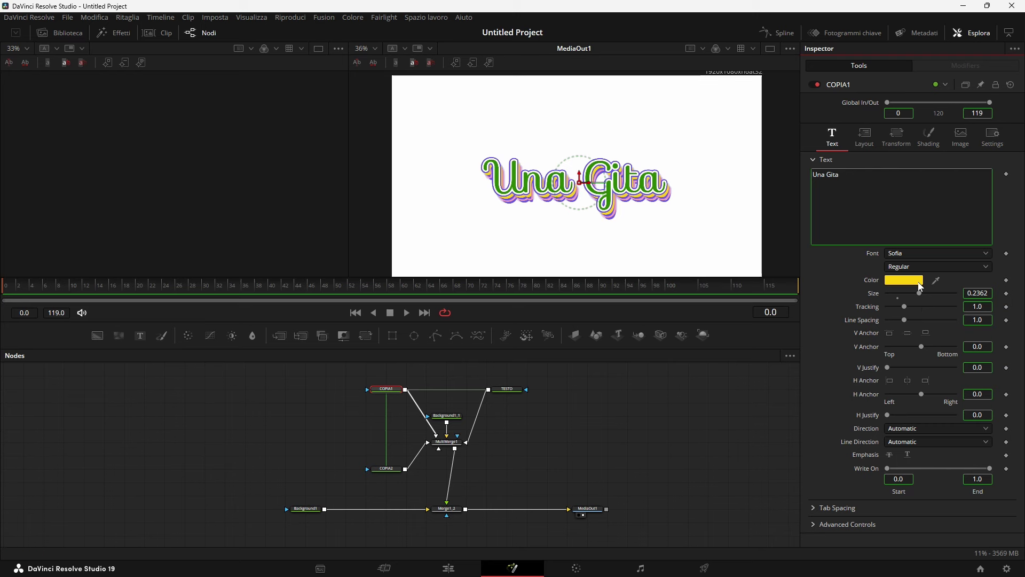
left_click(903, 280)
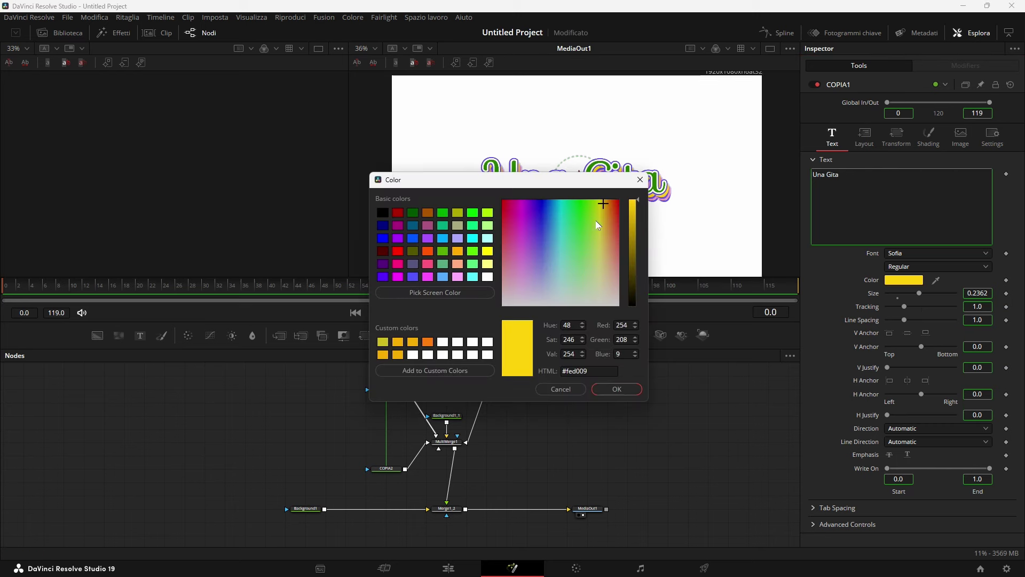
left_click(616, 200)
left_click_drag(592, 179, 769, 286)
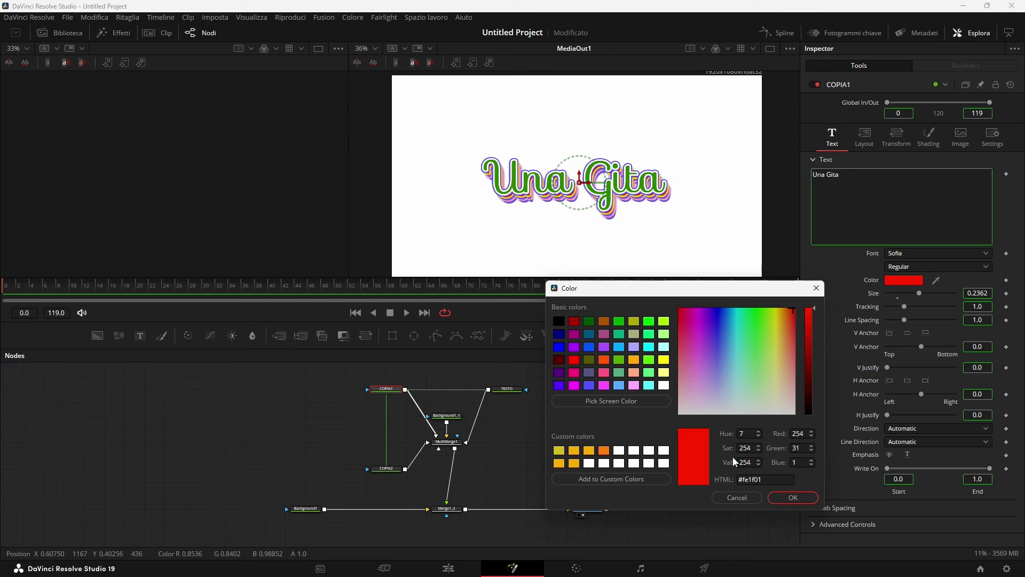
left_click(790, 497)
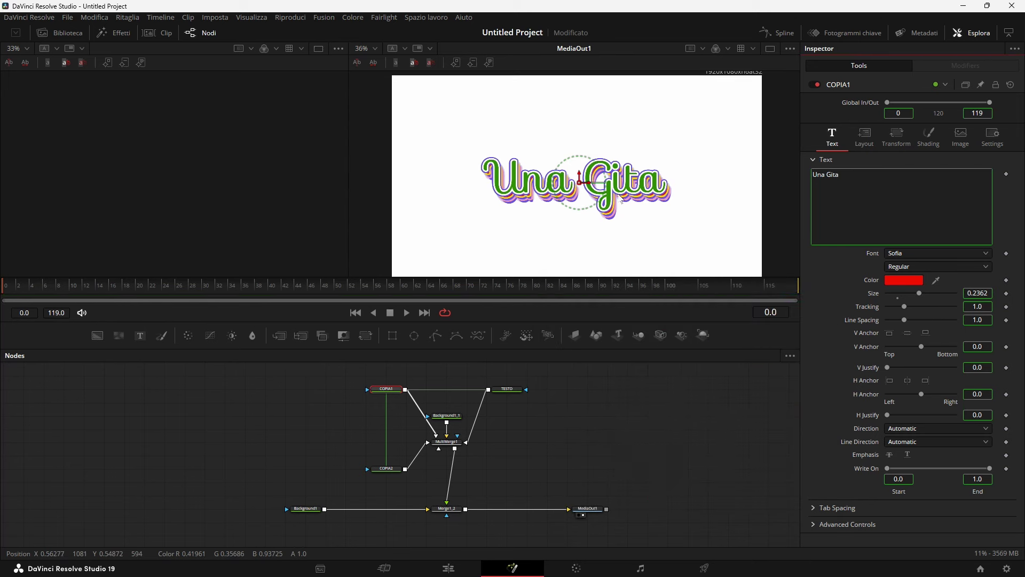
left_click(674, 459)
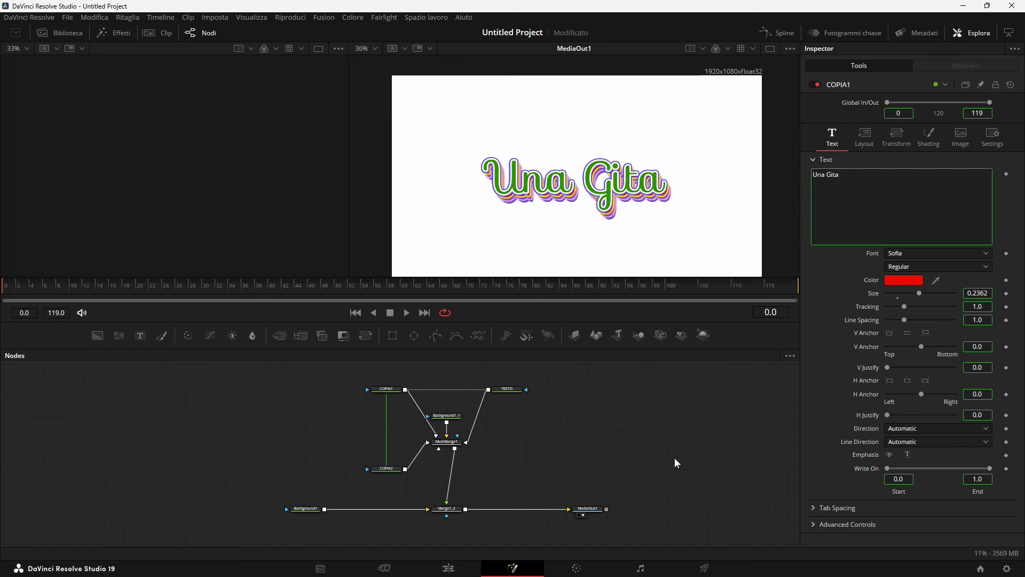
- Undo the last change, raise TESTO's tracking to 1.134, and lower Write On End toward 0
key("ctrl+z")
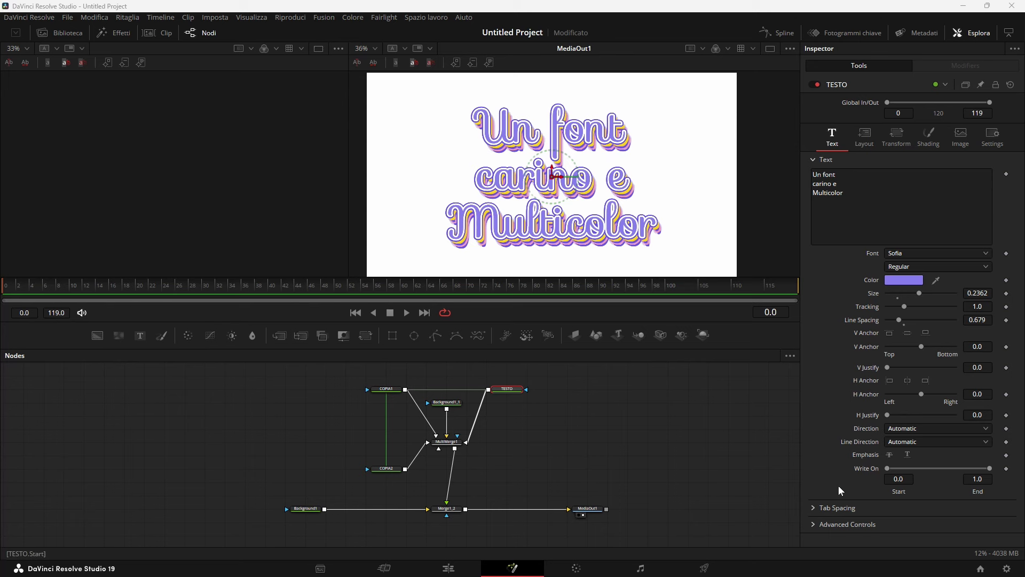
left_click_drag(903, 305, 900, 319)
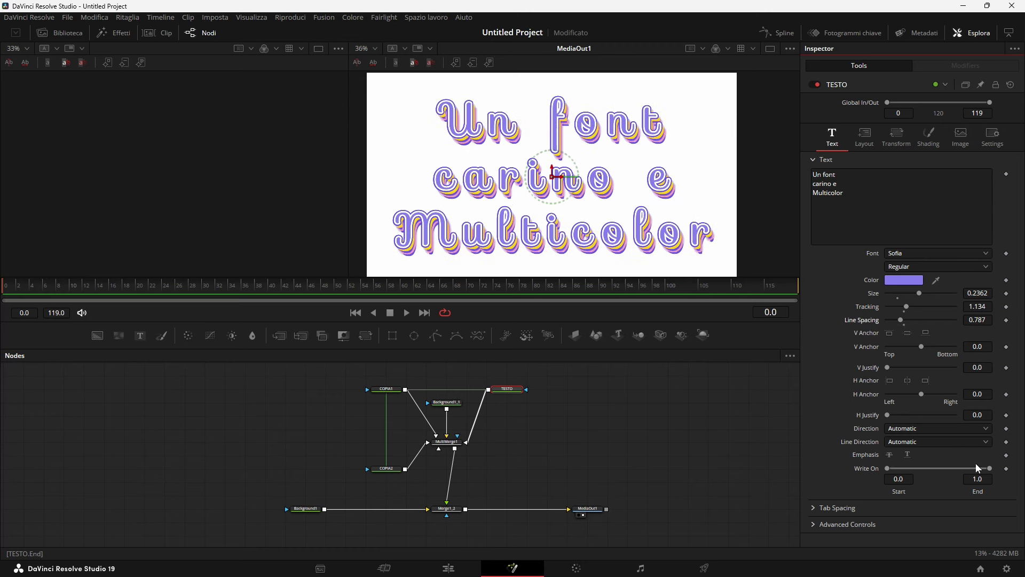
left_click_drag(991, 469, 888, 441)
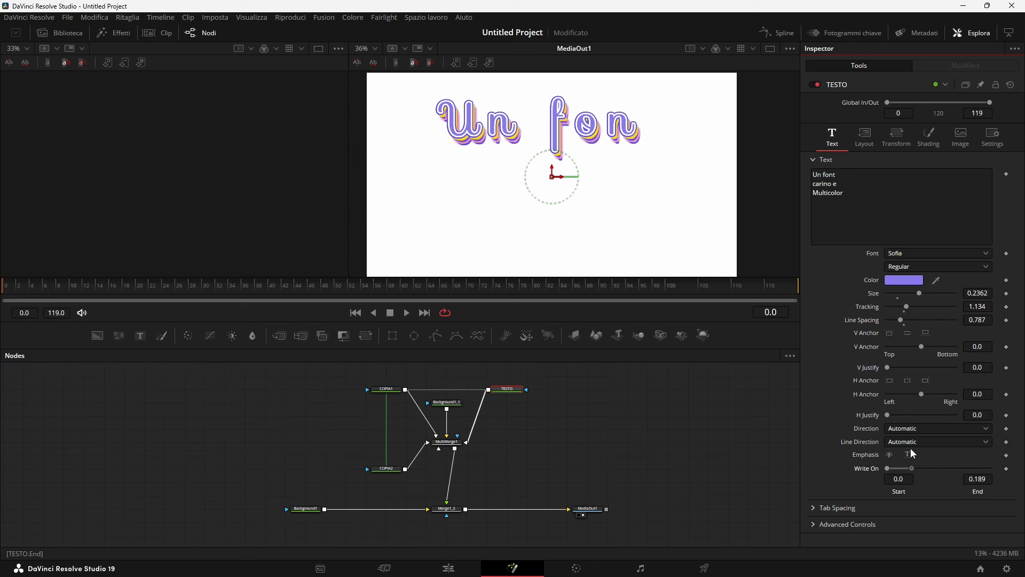
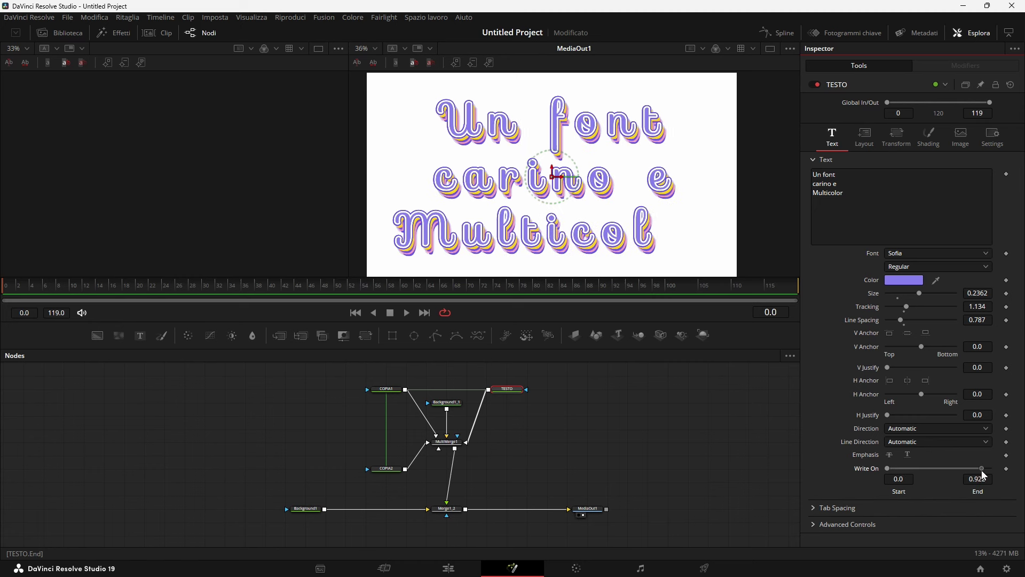
- Make Background1 black with Alpha 0, and set COPIA1's Center X to 0.501 in MultiMerge1
mouse_move(995, 473)
left_mouse_down()
mouse_move(963, 469)
mouse_move(998, 476)
left_mouse_up()
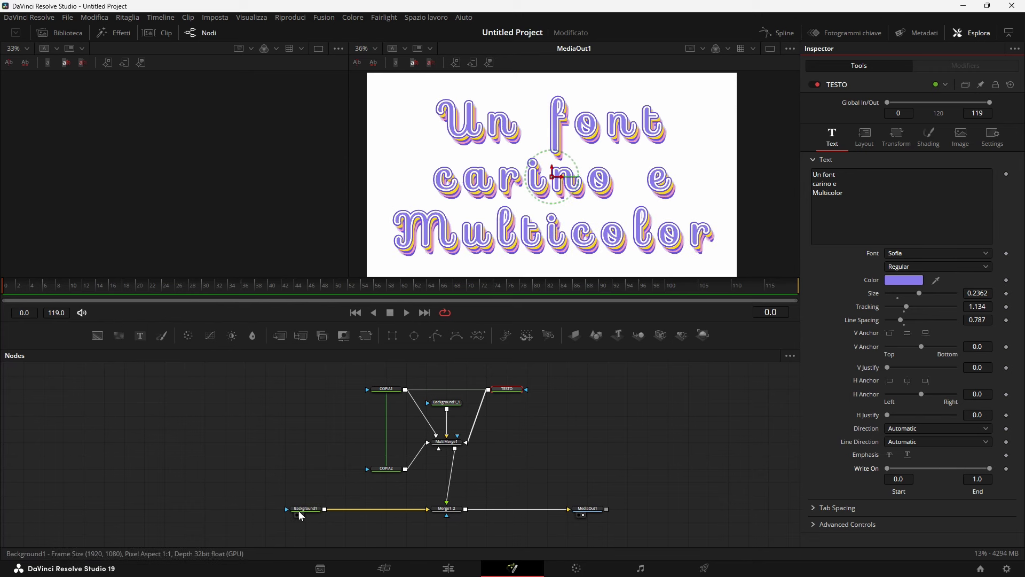
left_click(301, 513)
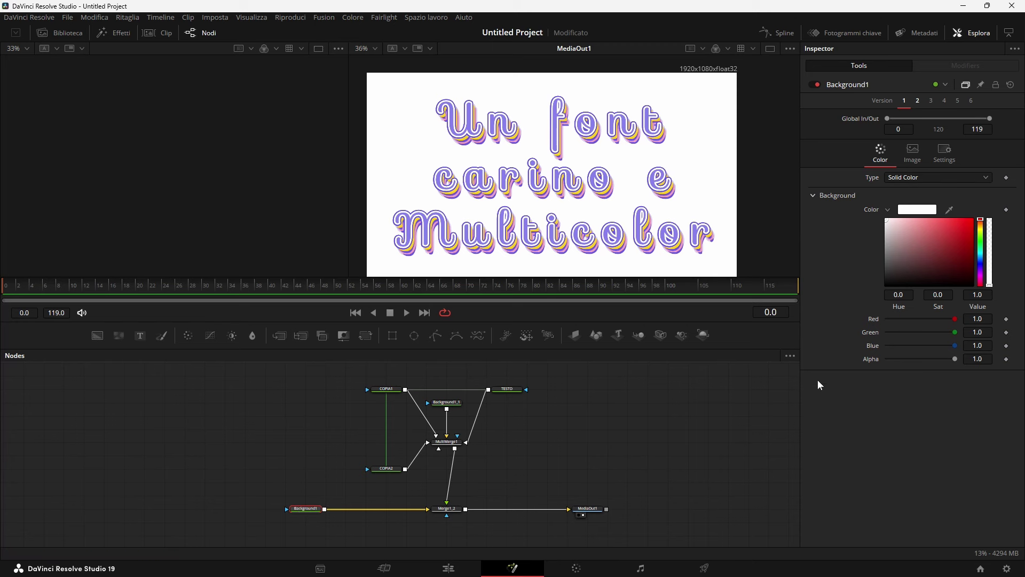
left_click_drag(894, 259, 818, 309)
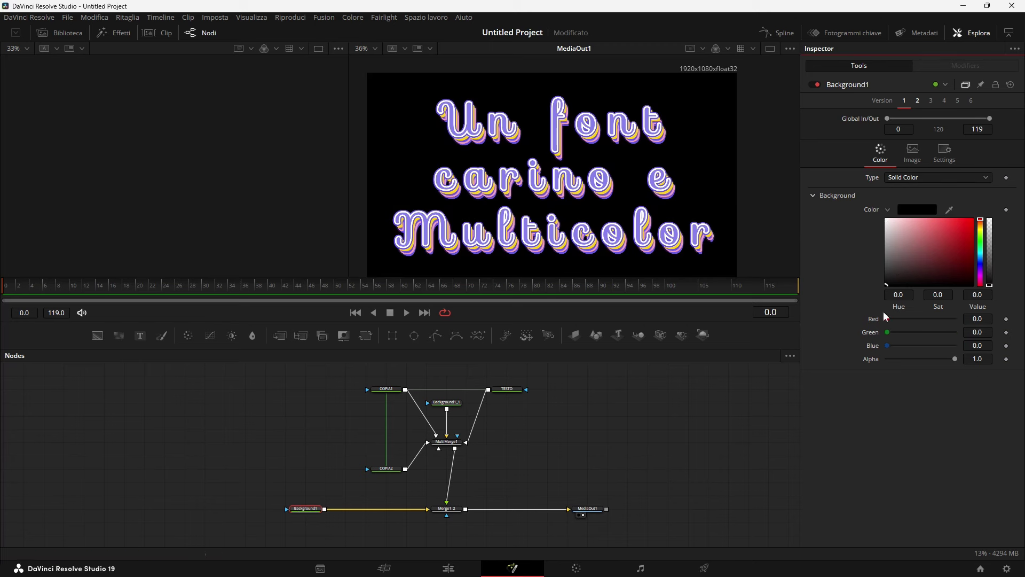
left_click_drag(954, 359, 886, 358)
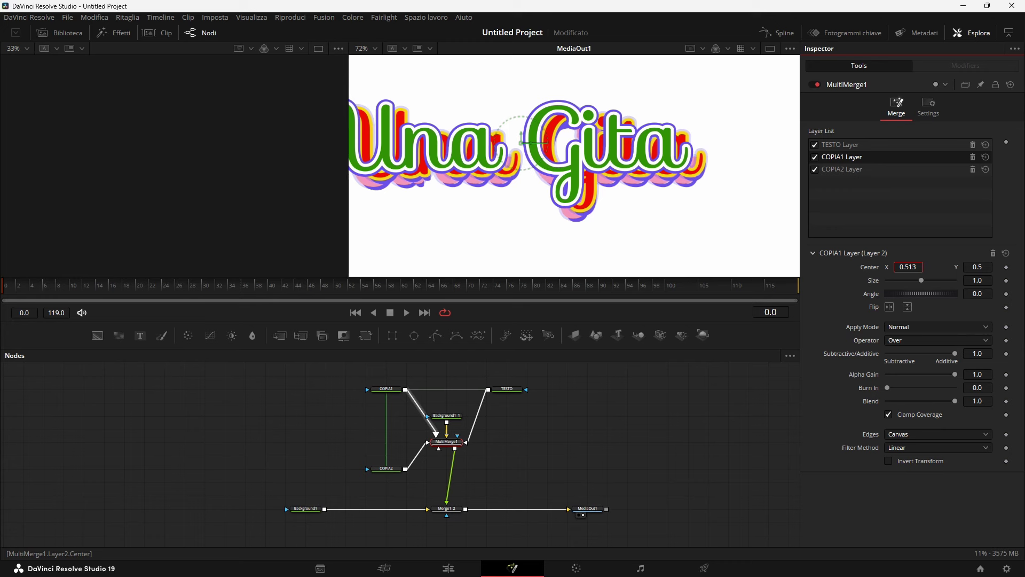
mouse_move(908, 266)
left_mouse_down()
mouse_move(897, 266)
mouse_move(909, 266)
left_mouse_up()
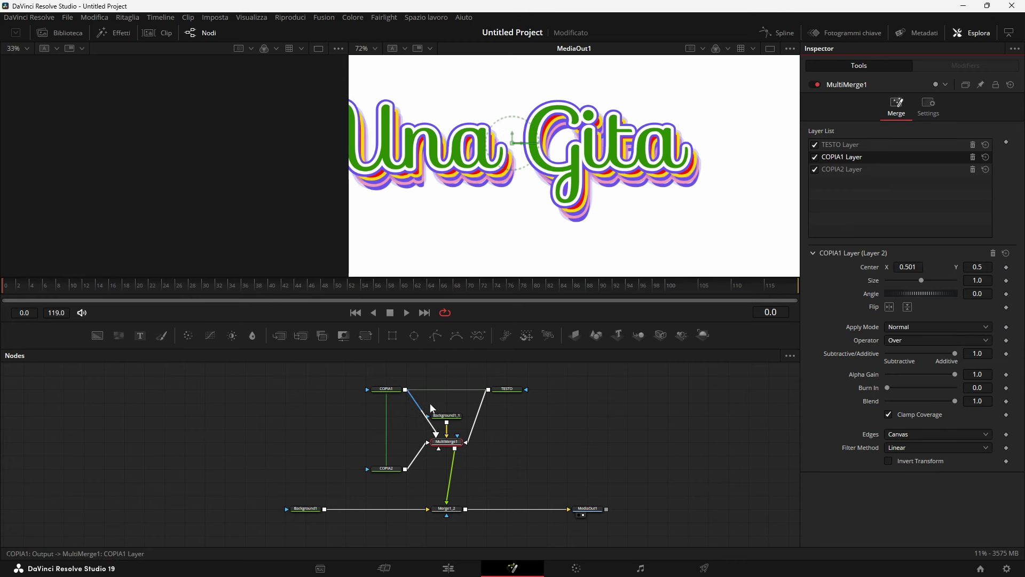
- Switch the TESTO node's 'Una Gita' text to the Sneakerhead BTN font
left_click(508, 389)
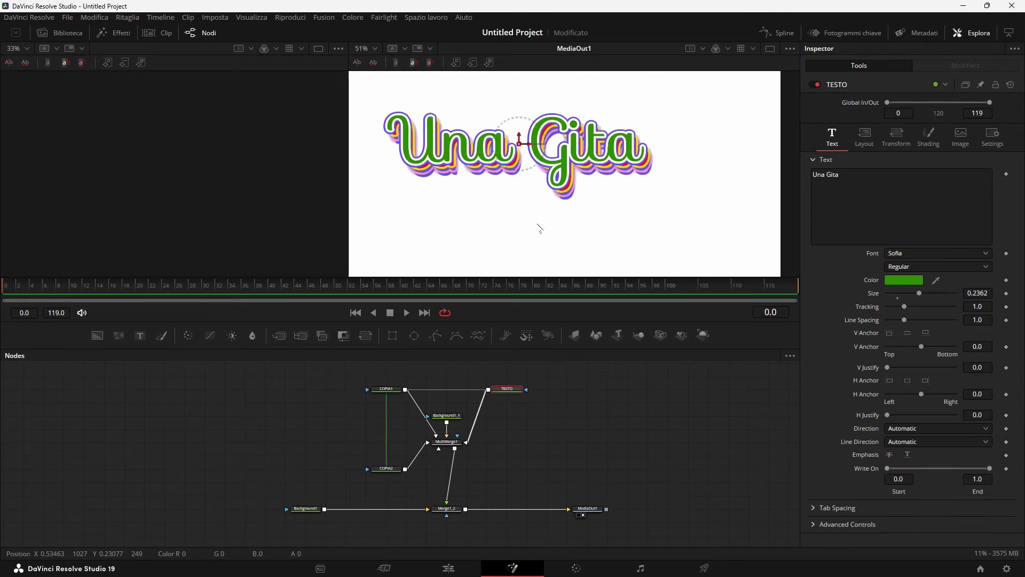
left_click(937, 253)
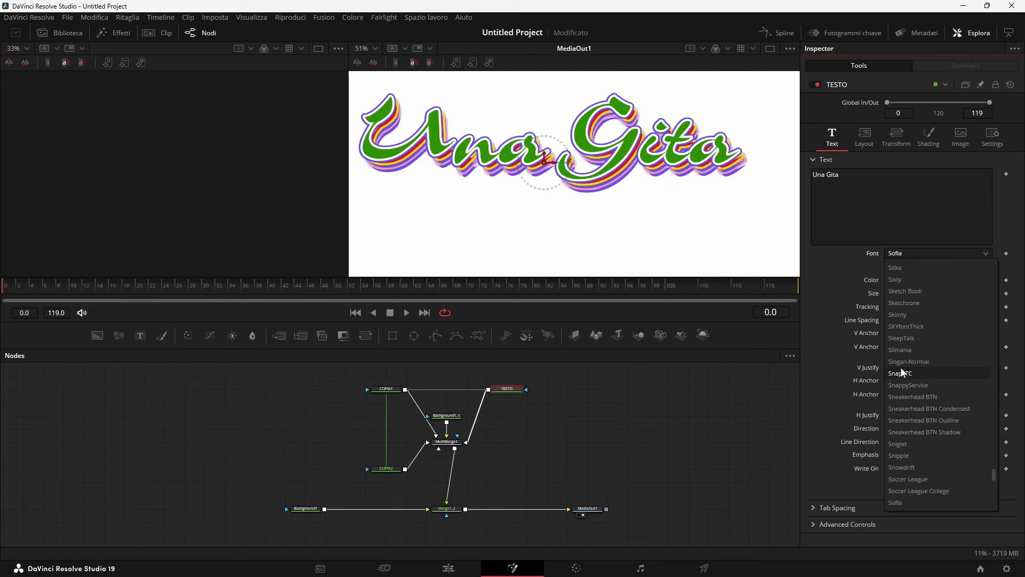
left_click(895, 396)
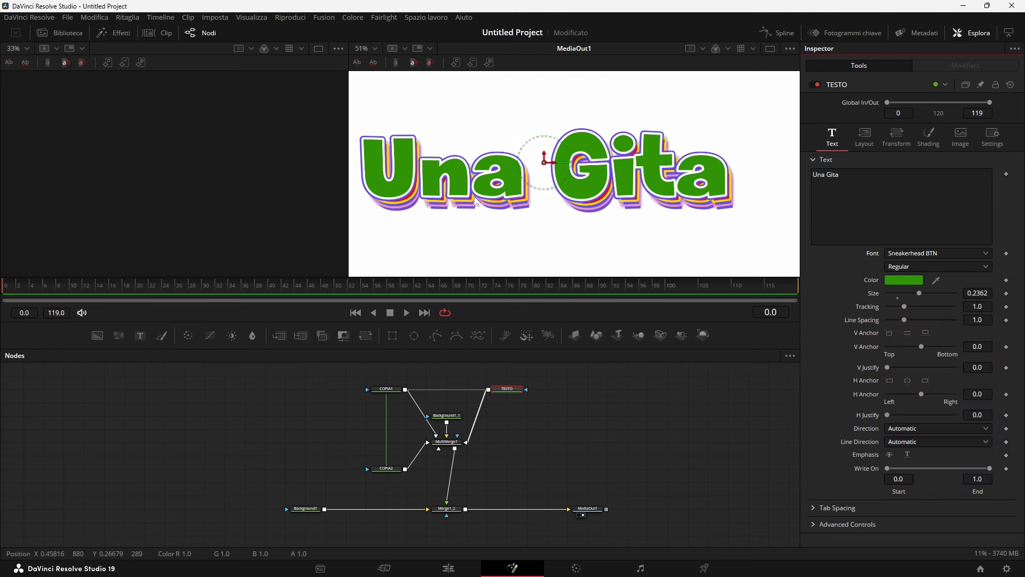
scroll(572, 214, "down", 2)
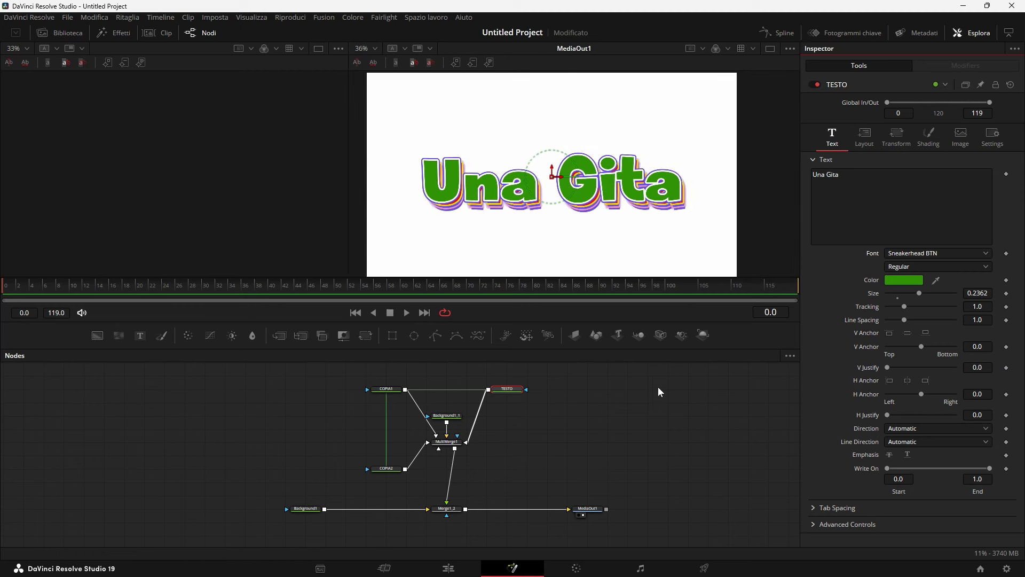